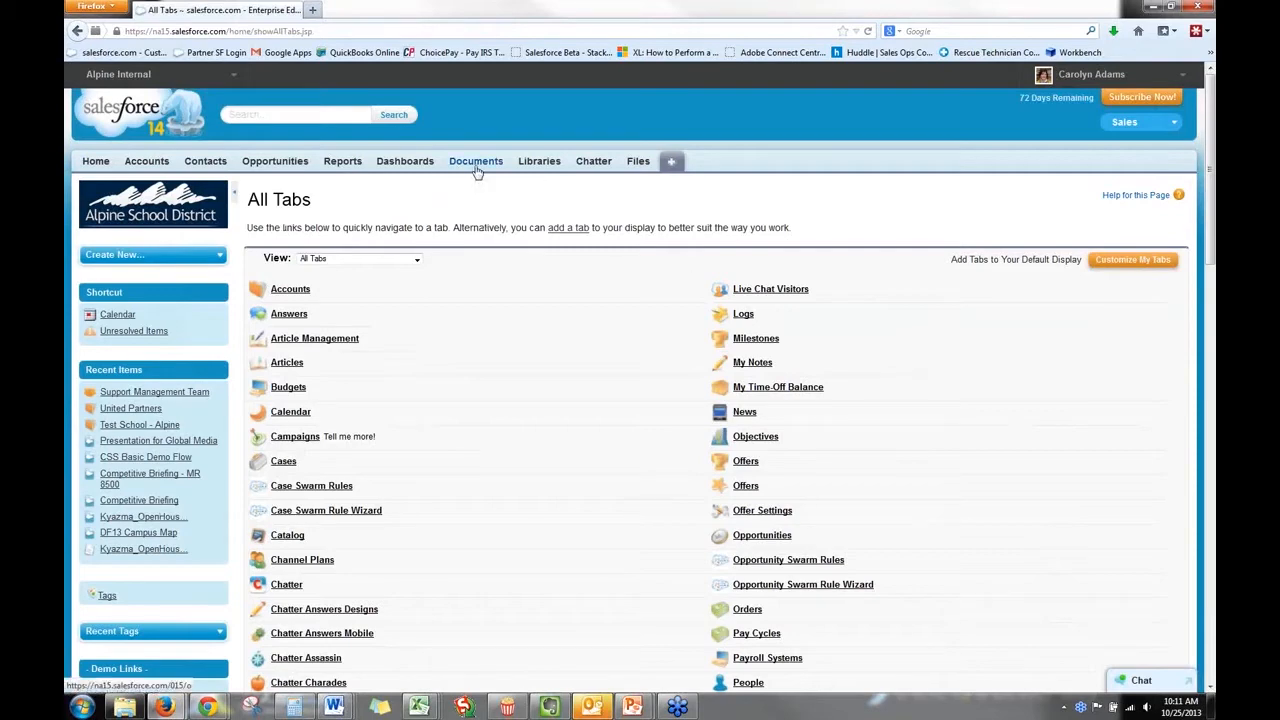
Search the Documents area for "openhouse" and open the details of Kyazma_OpenHouse-flyer.pdf.
{"action": "left_click", "coordinate": [477, 168]}
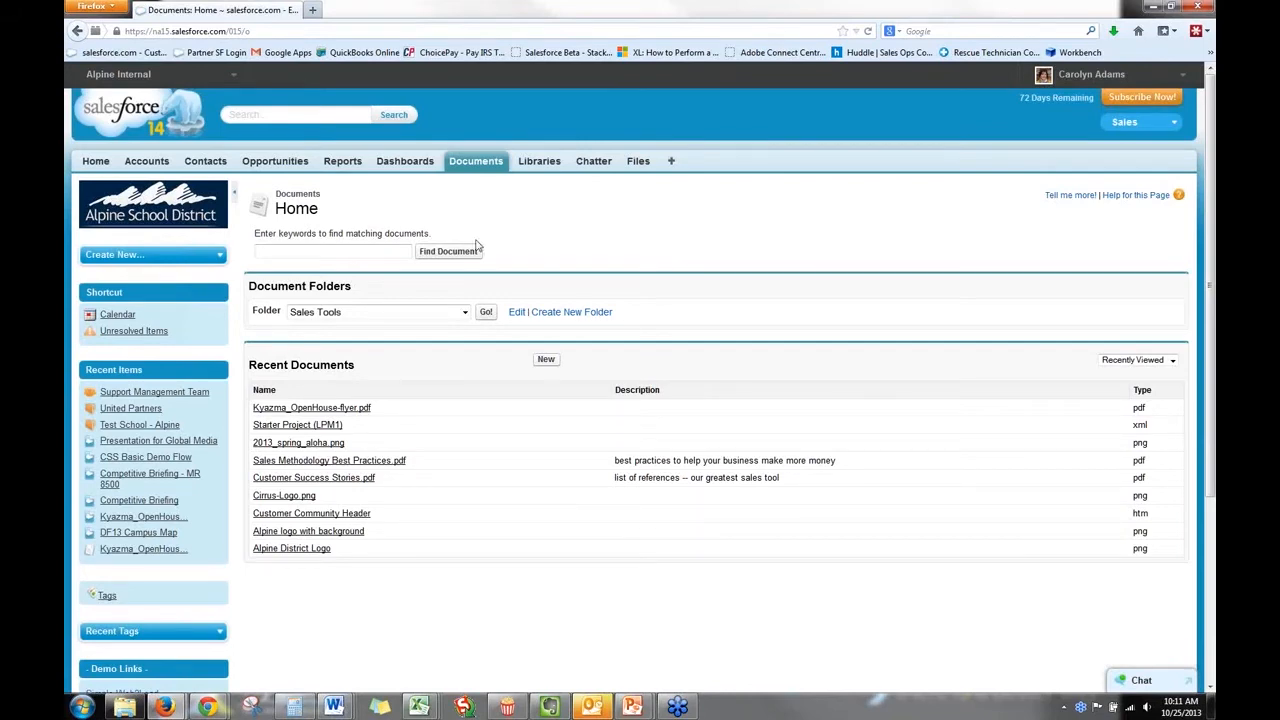
{"action": "left_click", "coordinate": [362, 252]}
{"action": "type", "text": "openhouse"}
{"action": "key", "text": "Return"}
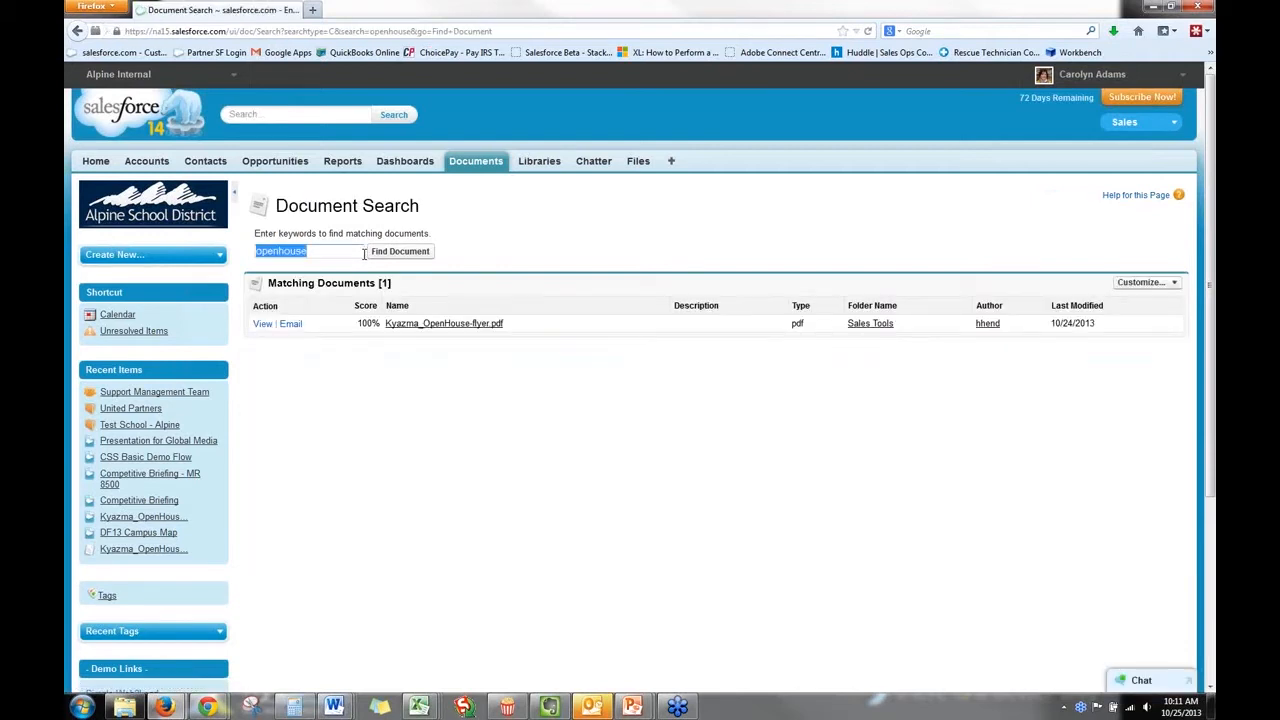
{"action": "left_click", "coordinate": [424, 325]}
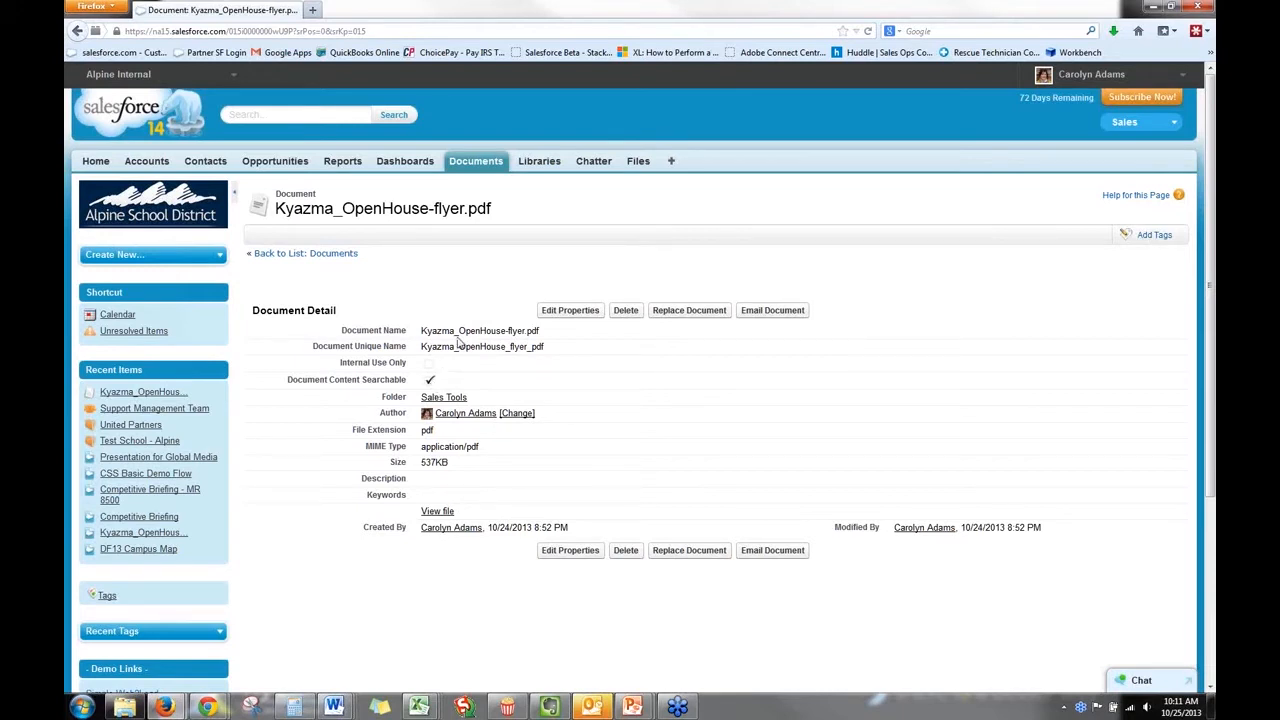
Return to the Documents home and list the contents of the Sales Tools folder.
{"action": "left_click", "coordinate": [301, 255]}
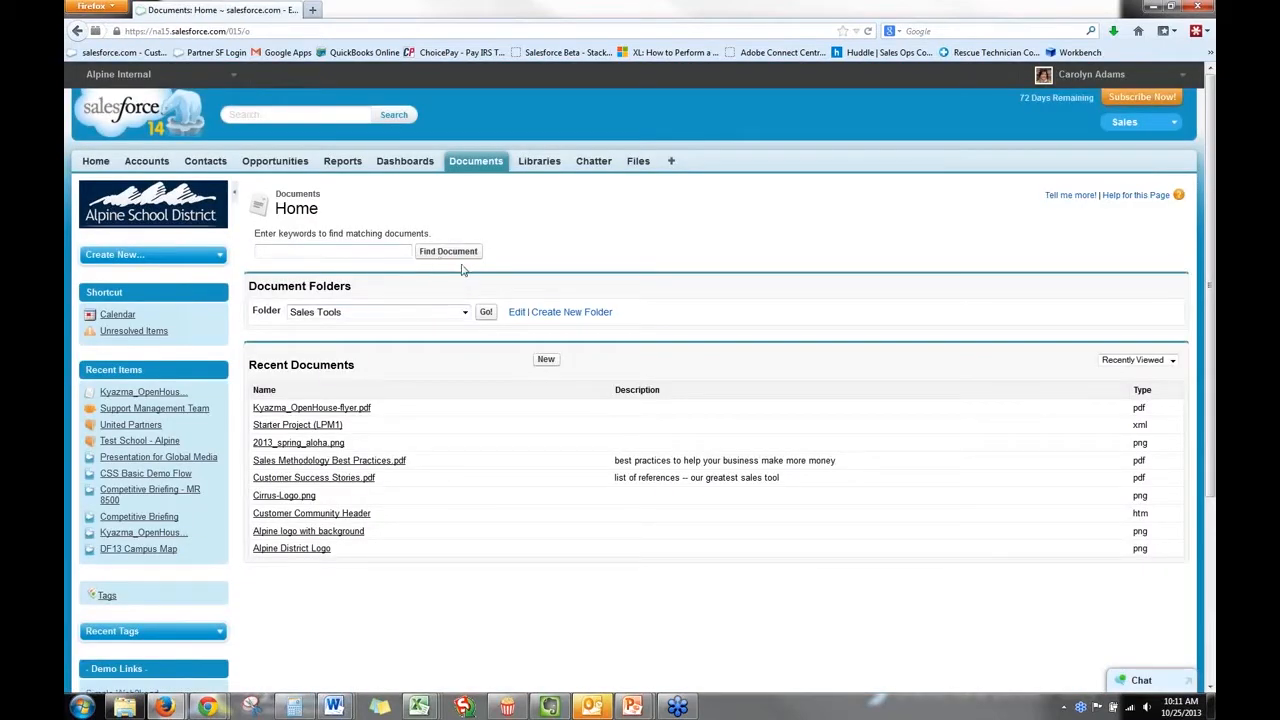
{"action": "left_click", "coordinate": [425, 316]}
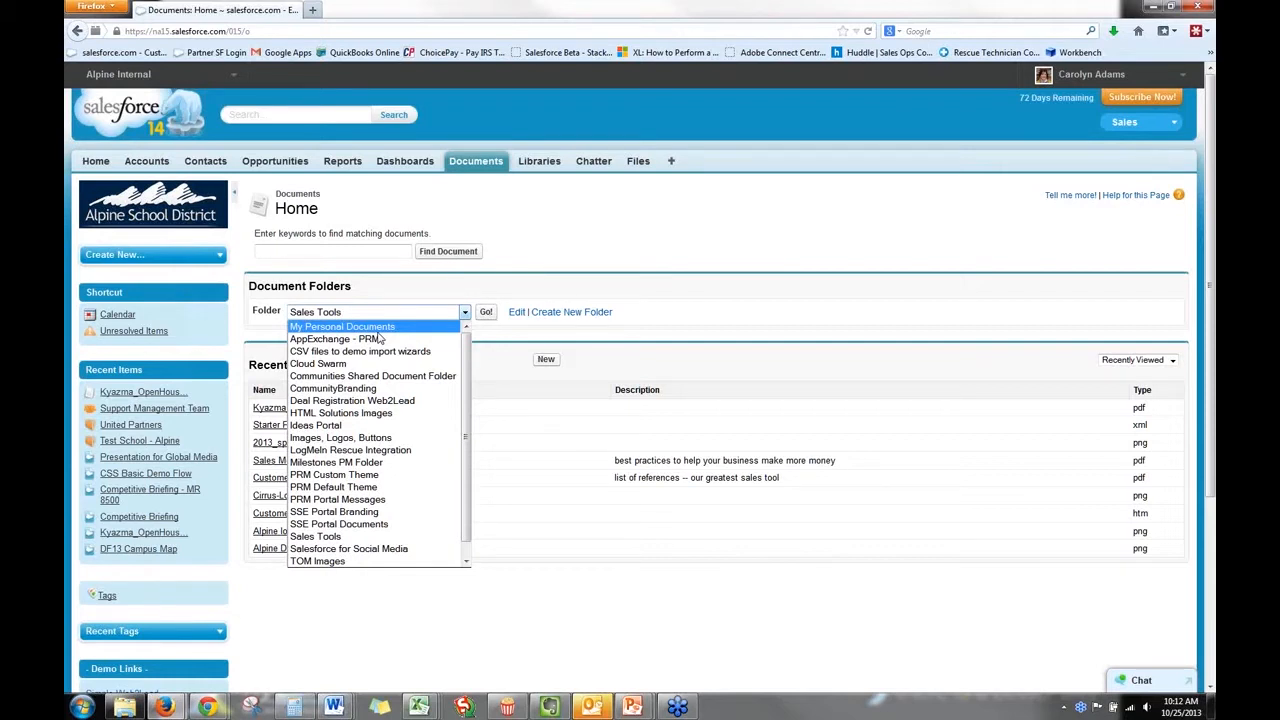
{"action": "left_click", "coordinate": [368, 537]}
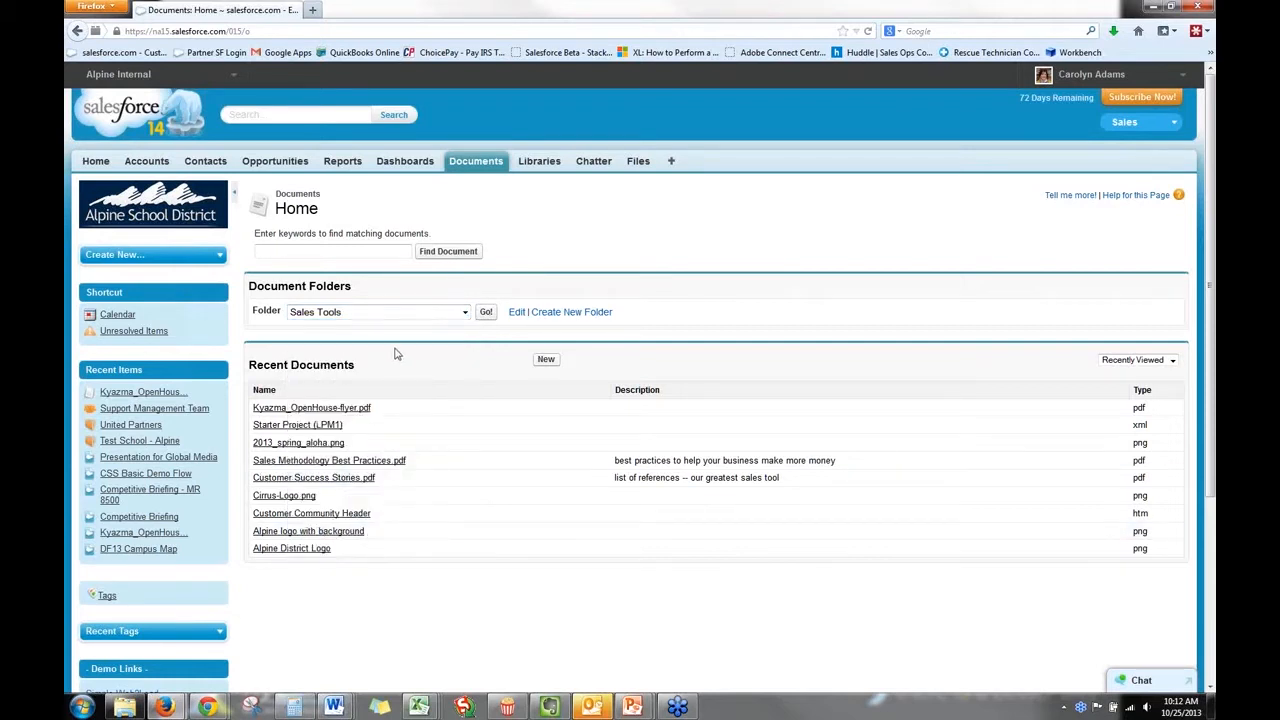
{"action": "left_click", "coordinate": [486, 312]}
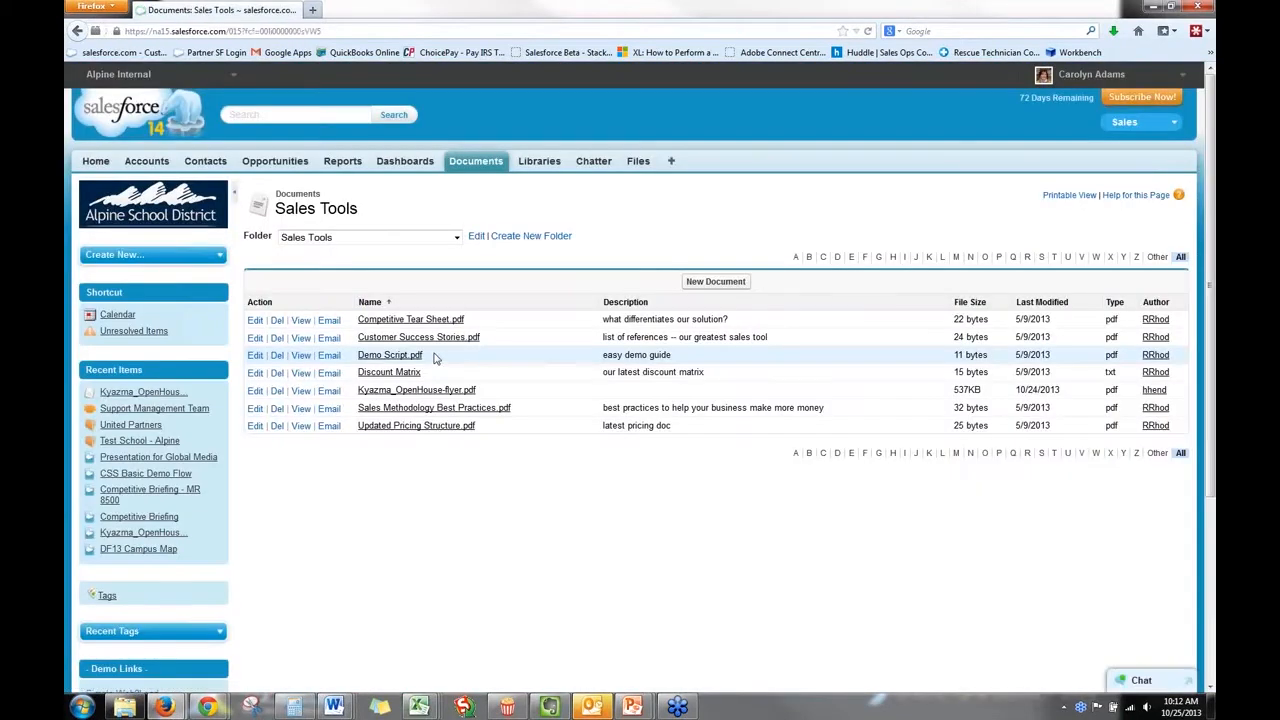
Examine the Sales Tools folder's public access and user sharing options, leaving its settings without saving.
{"action": "left_click", "coordinate": [476, 238]}
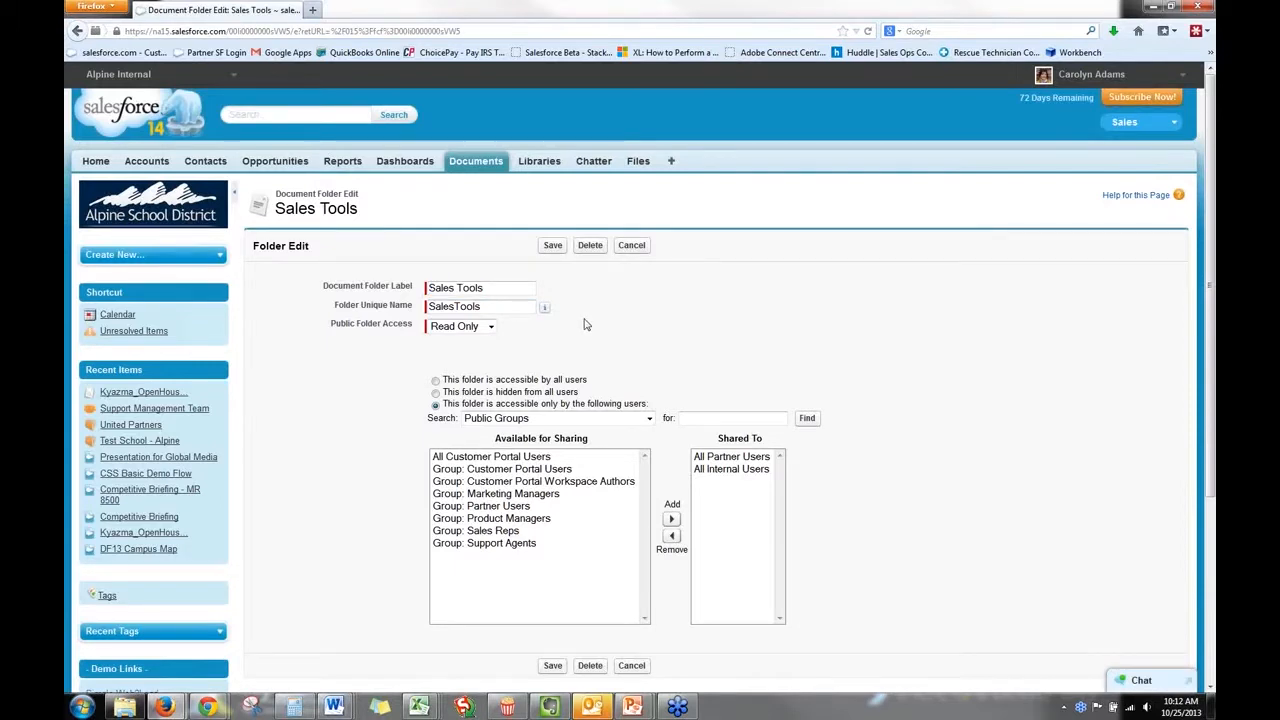
{"action": "left_click", "coordinate": [461, 330]}
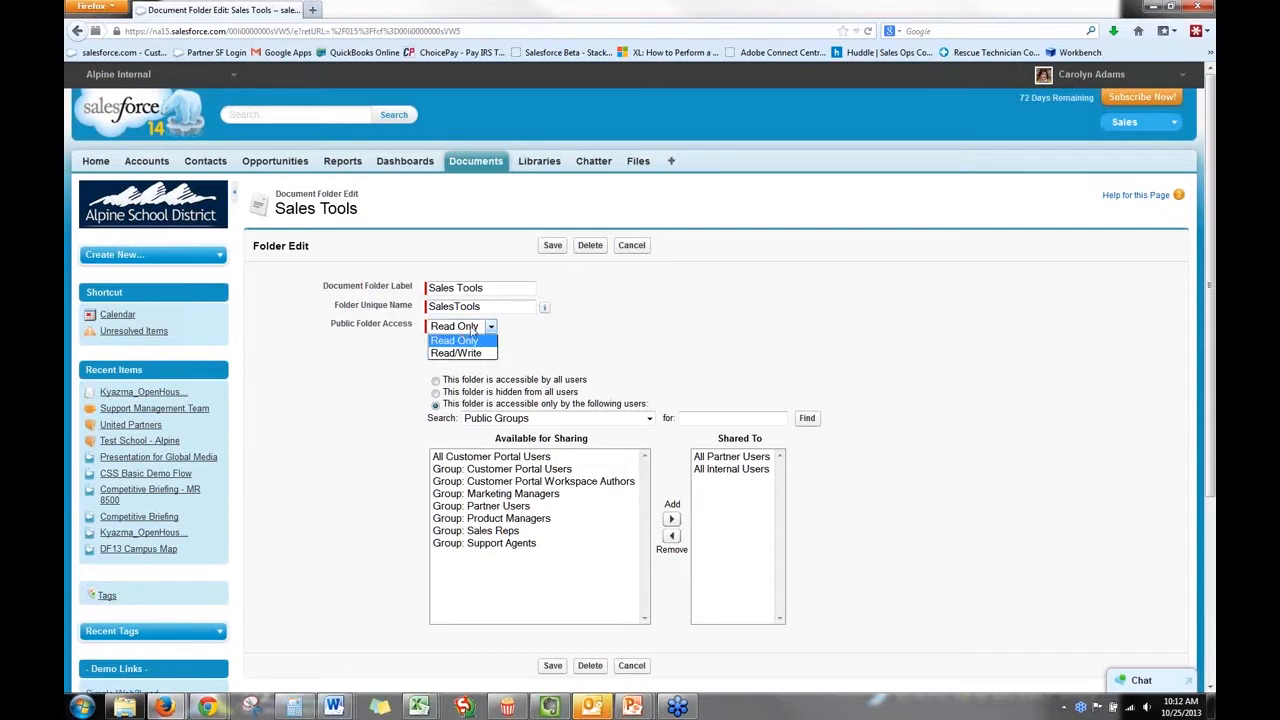
{"action": "left_click", "coordinate": [537, 345]}
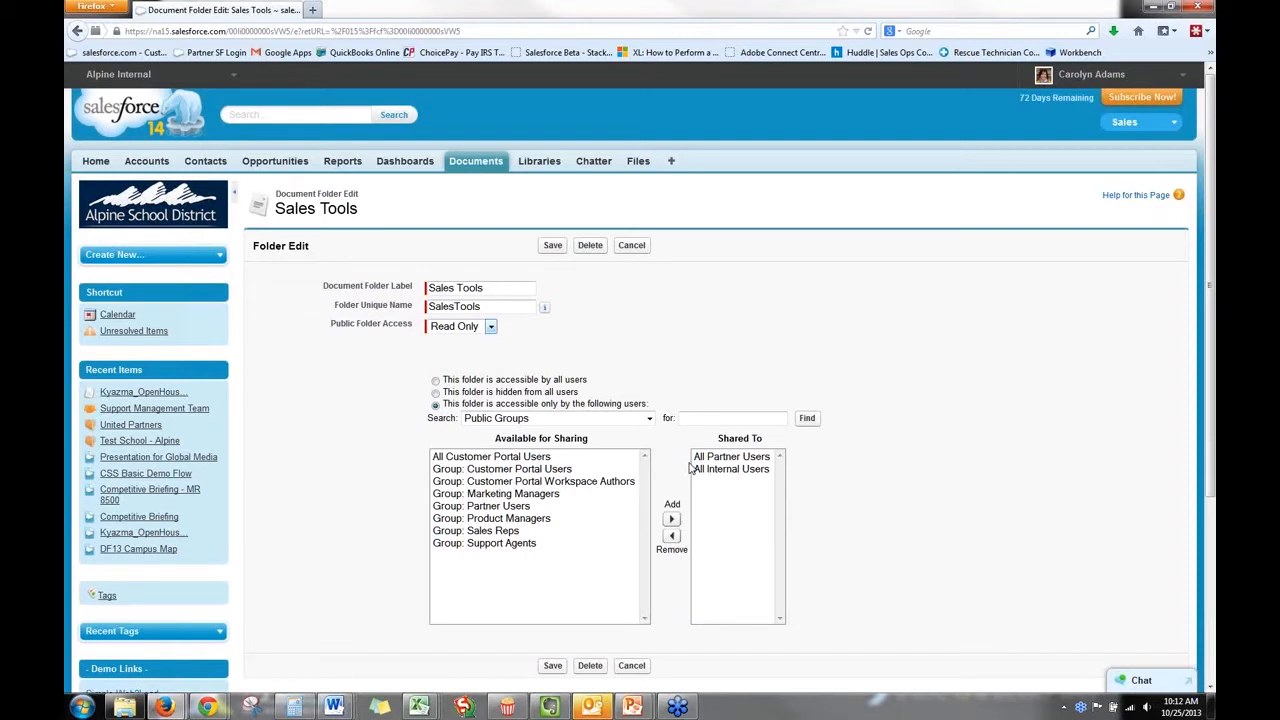
{"action": "left_click", "coordinate": [435, 381]}
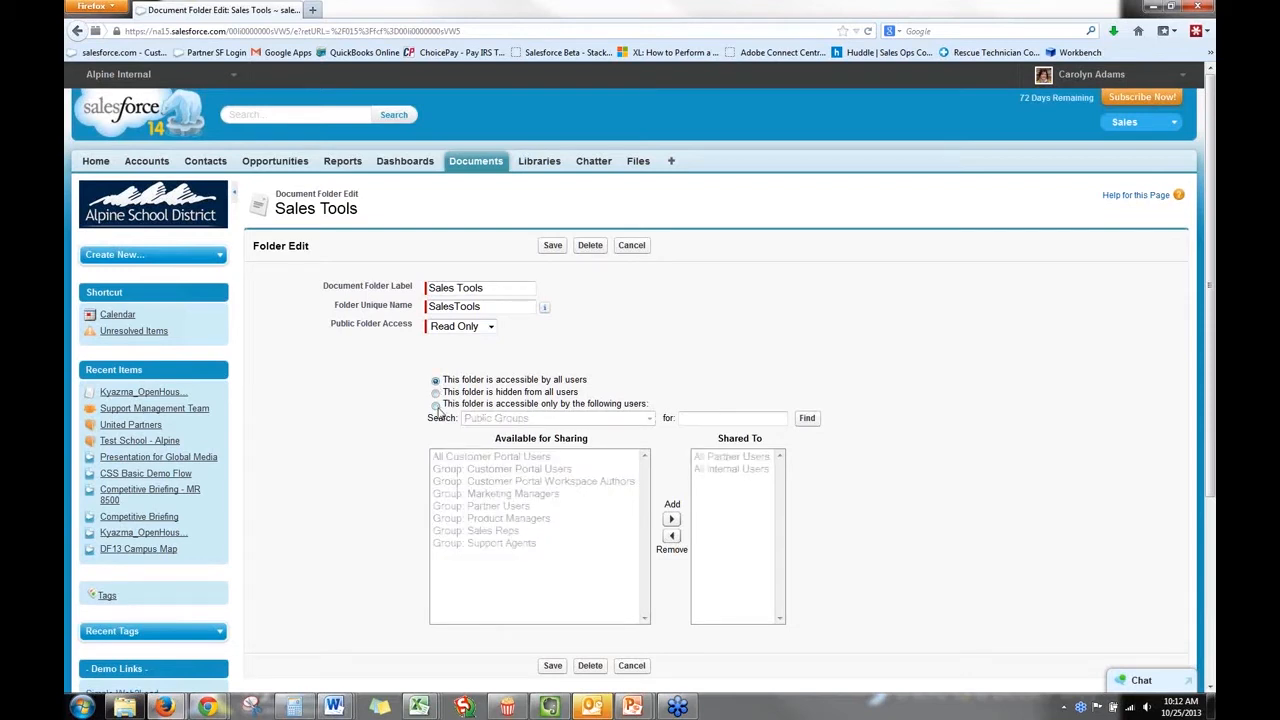
{"action": "left_click", "coordinate": [435, 405]}
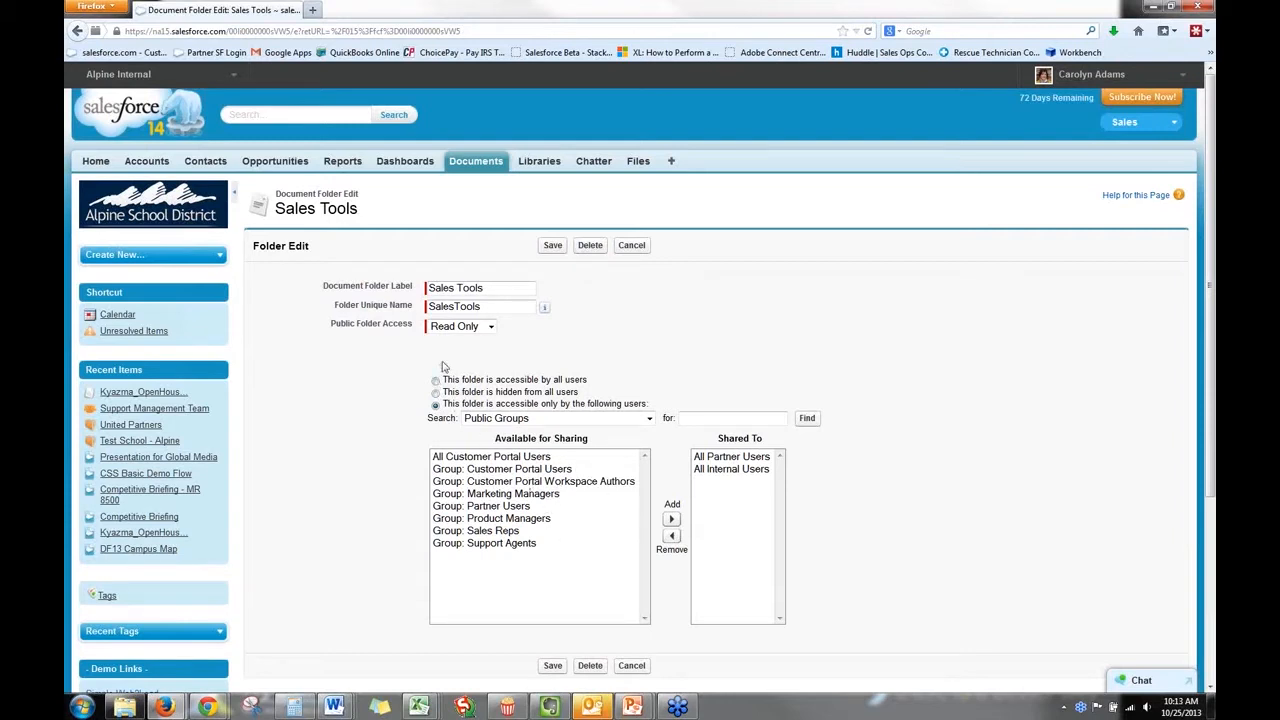
{"action": "left_click", "coordinate": [631, 247]}
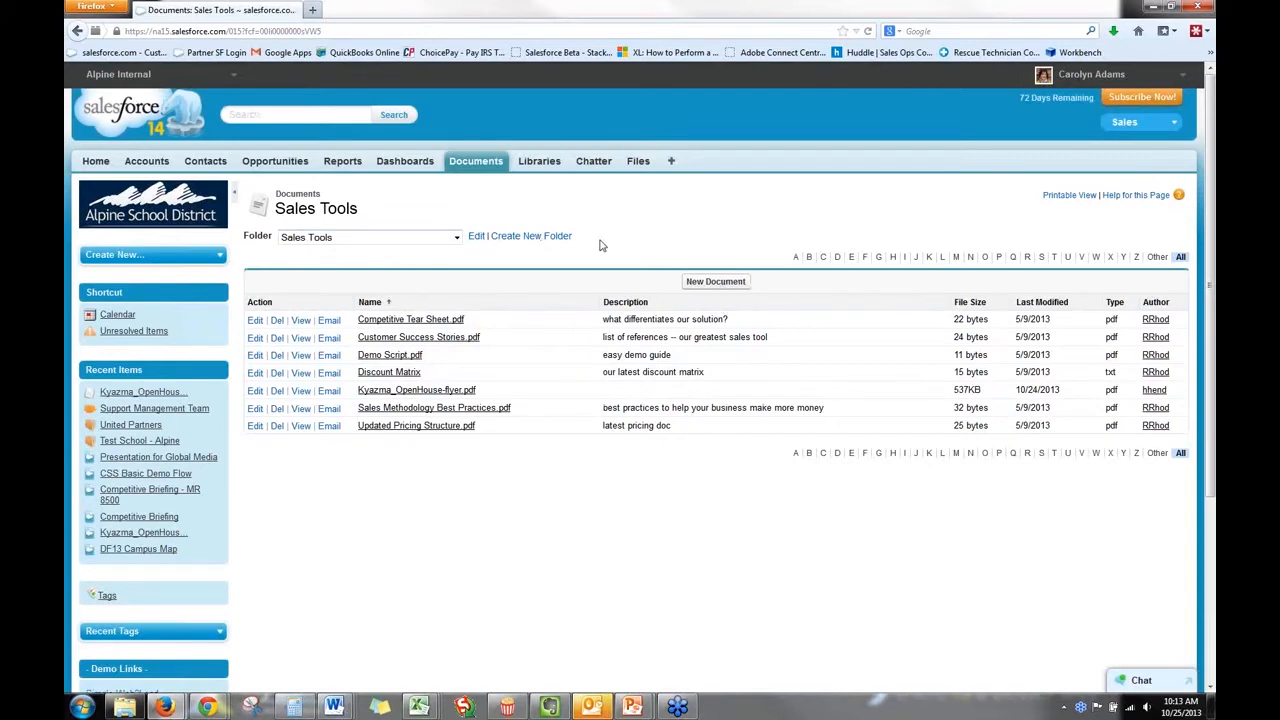
Review the upload form for a new document in the Sales Tools folder, then cancel it.
{"action": "left_click", "coordinate": [705, 281]}
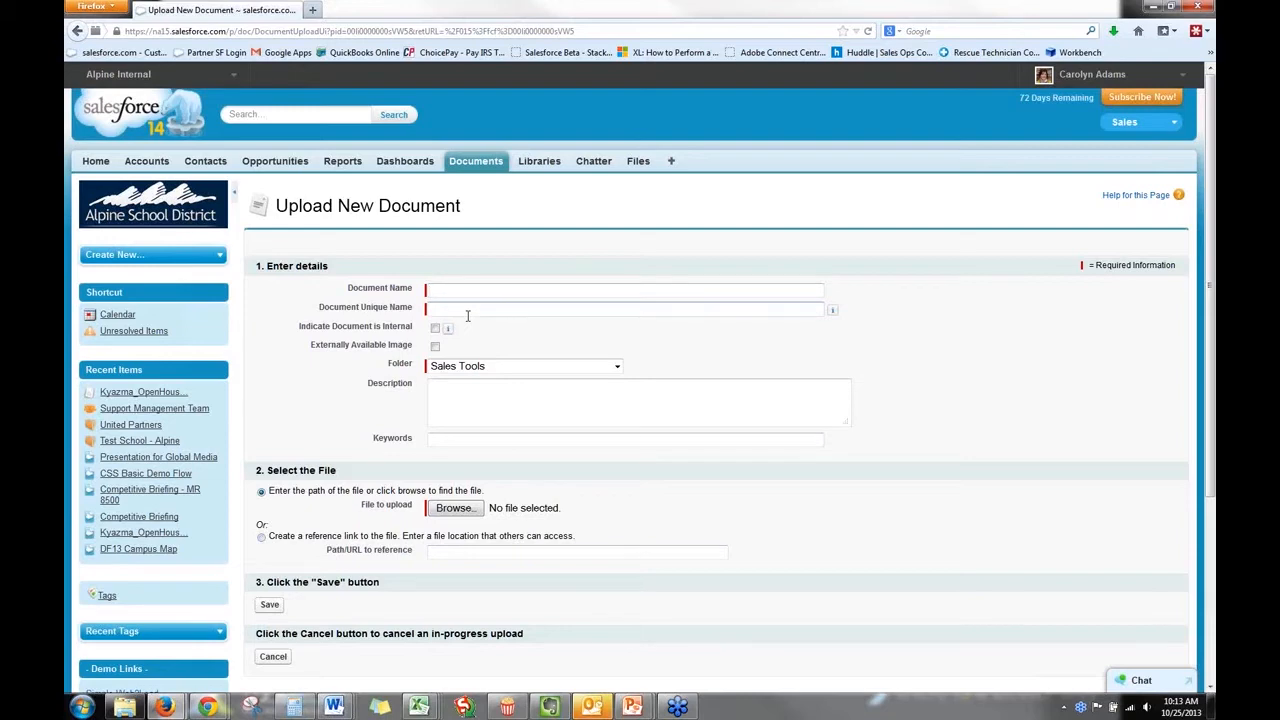
{"action": "mouse_move", "coordinate": [448, 333]}
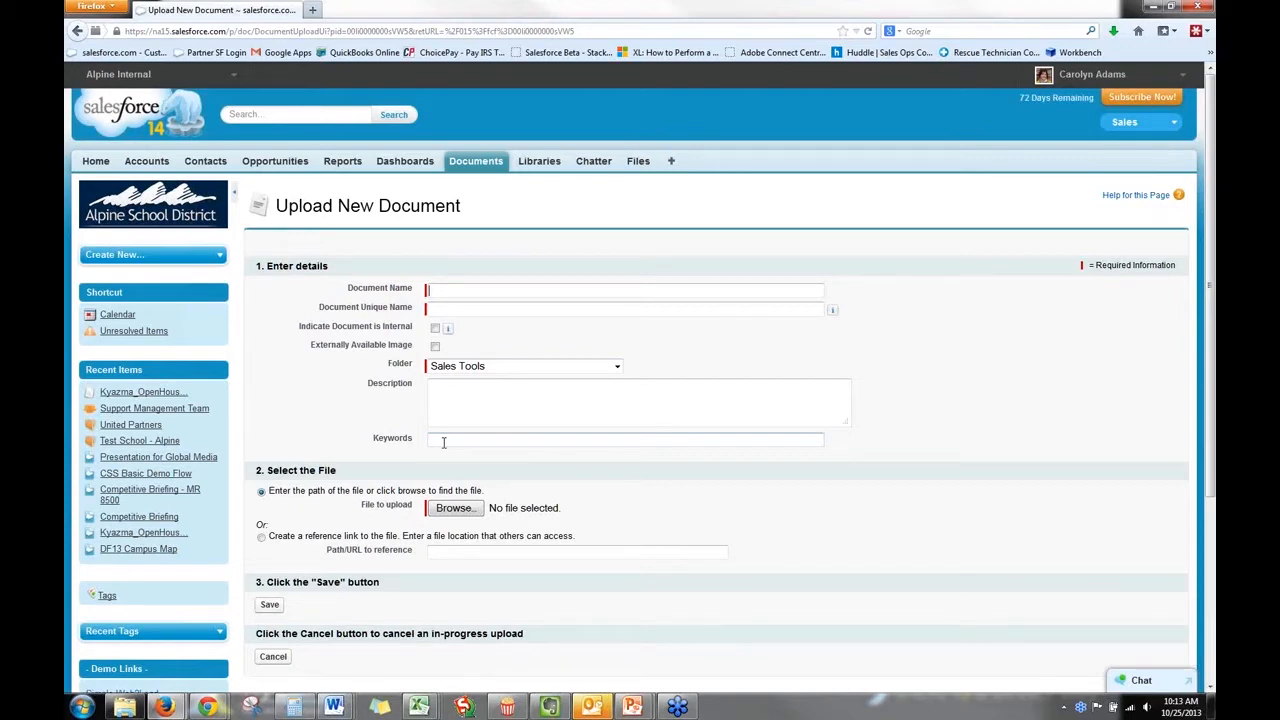
{"action": "scroll", "coordinate": [443, 442], "scroll_direction": "down", "scroll_amount": 1}
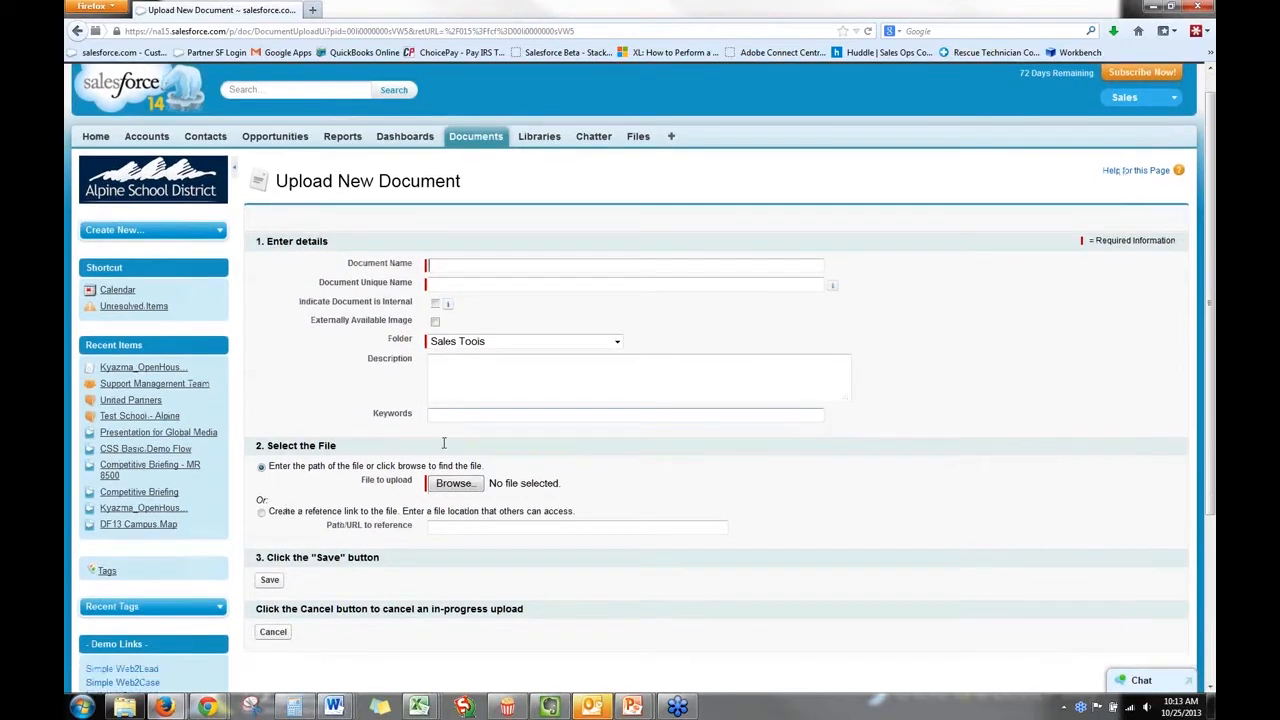
{"action": "scroll", "coordinate": [443, 442], "scroll_direction": "down", "scroll_amount": 3}
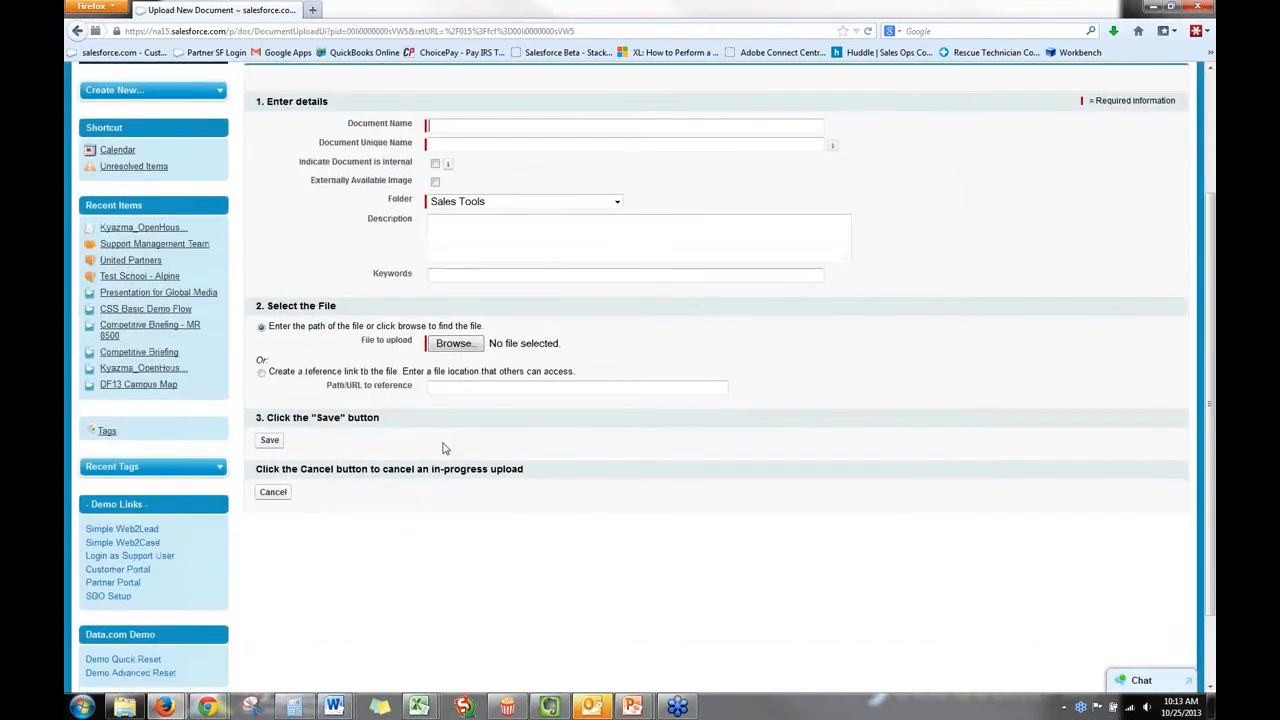
{"action": "left_click", "coordinate": [280, 502]}
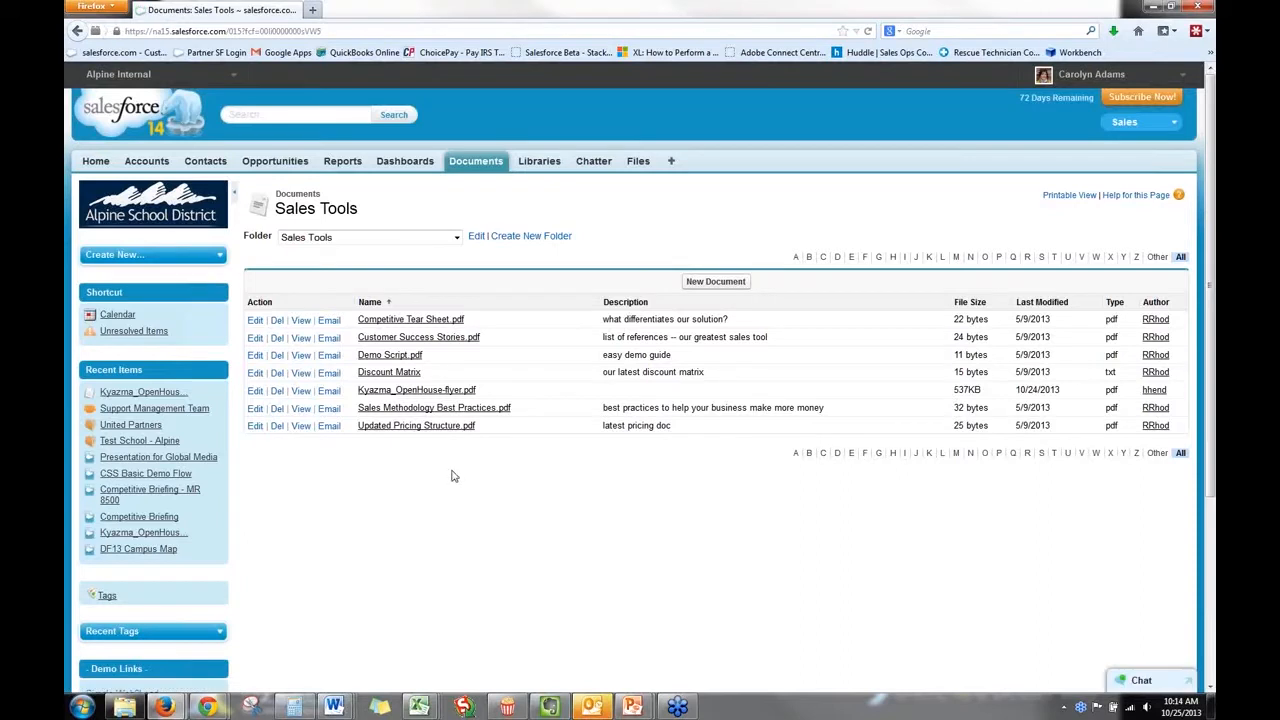
Open Kyazma_OpenHouse-flyer.pdf from the Sales Tools folder, read through the file itself, and close the PDF viewer.
{"action": "left_click", "coordinate": [436, 391]}
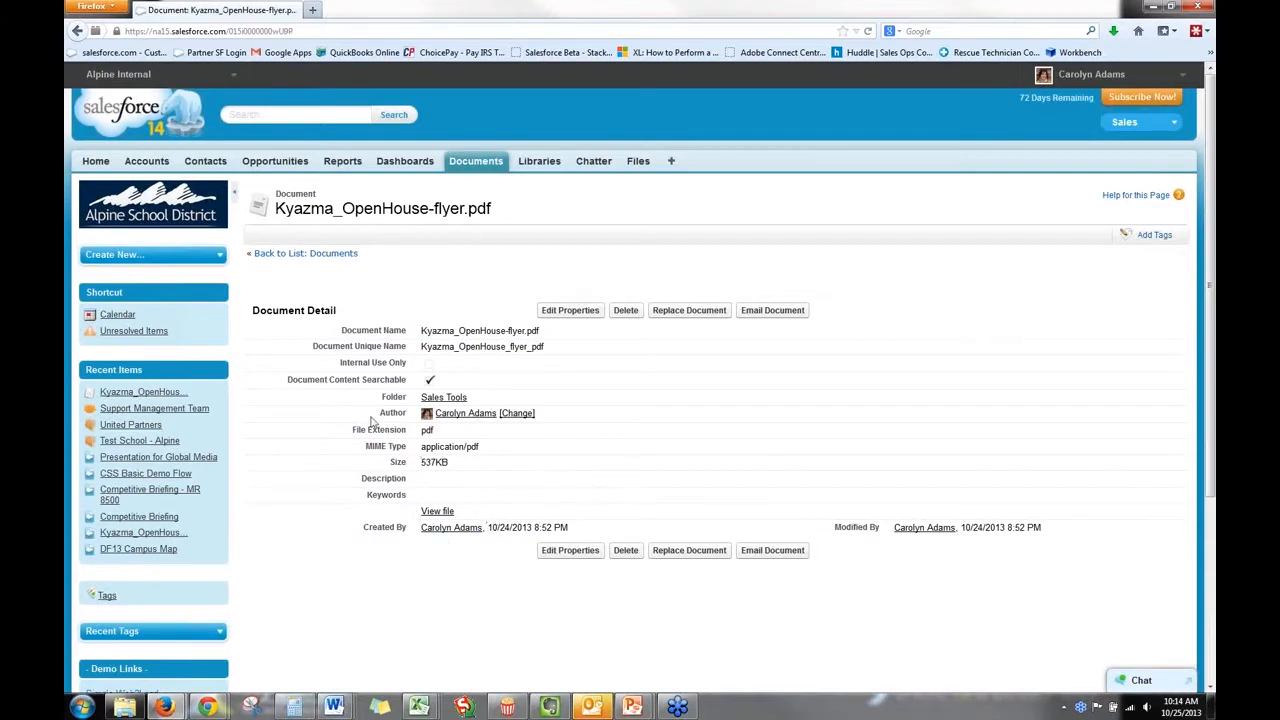
{"action": "left_click", "coordinate": [432, 513]}
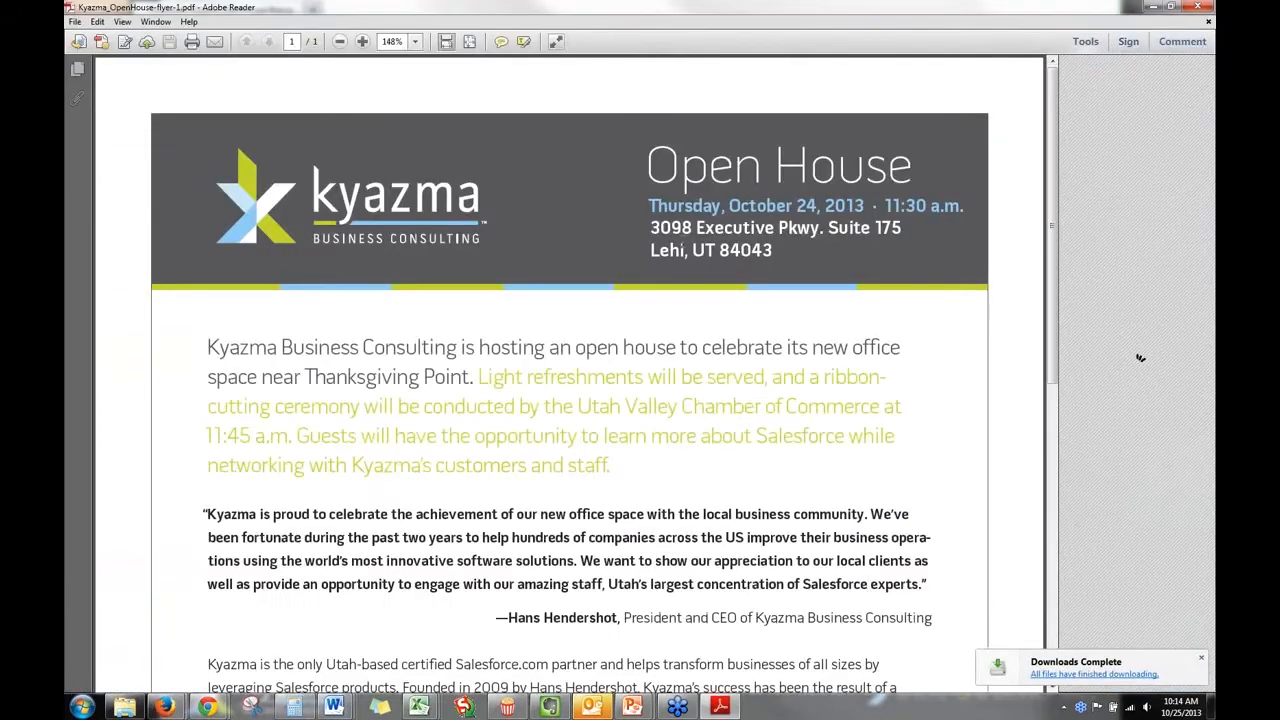
{"action": "scroll", "coordinate": [683, 286], "scroll_direction": "down", "scroll_amount": 5}
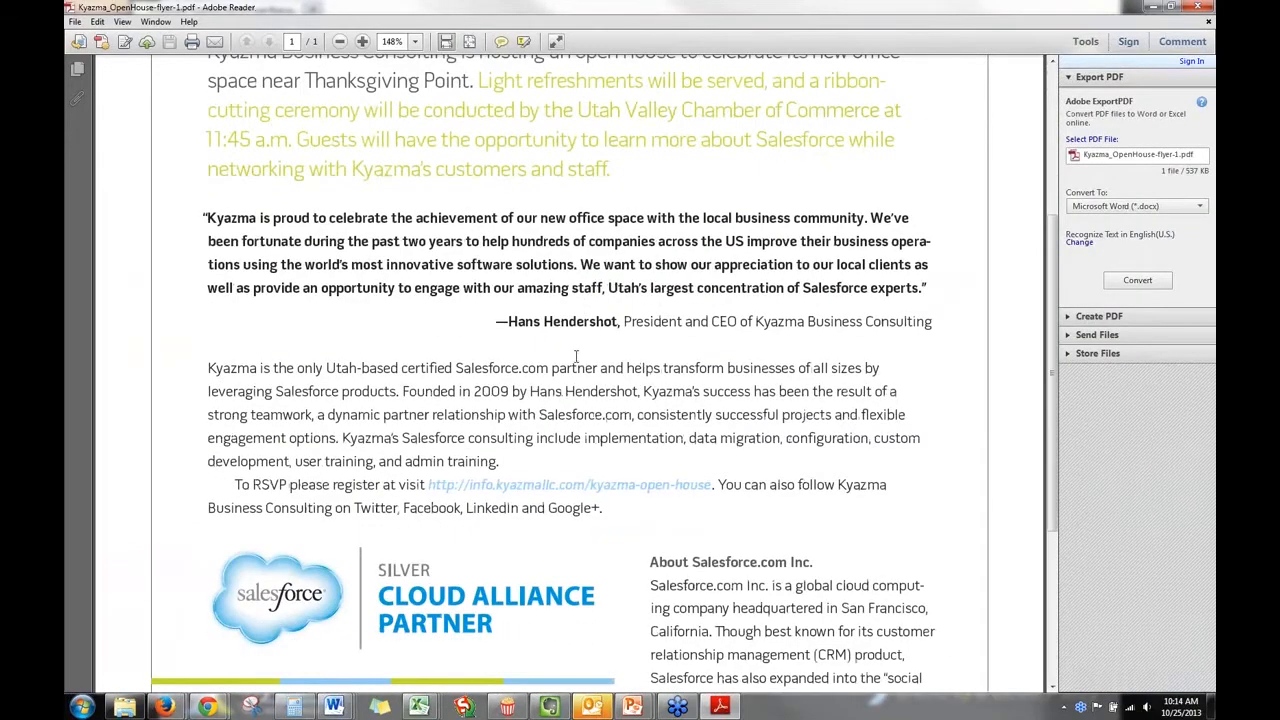
{"action": "scroll", "coordinate": [576, 356], "scroll_direction": "down", "scroll_amount": 4}
{"action": "scroll", "coordinate": [576, 356], "scroll_direction": "up", "scroll_amount": 9}
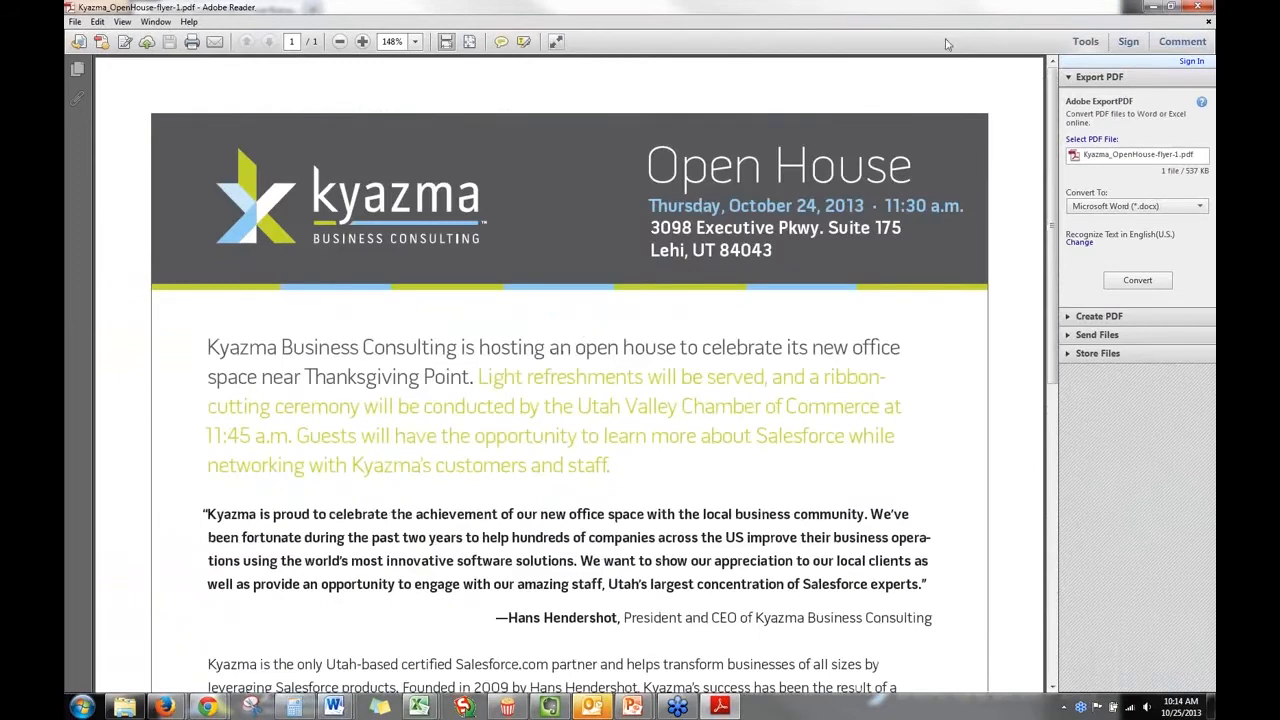
{"action": "left_click", "coordinate": [1197, 7]}
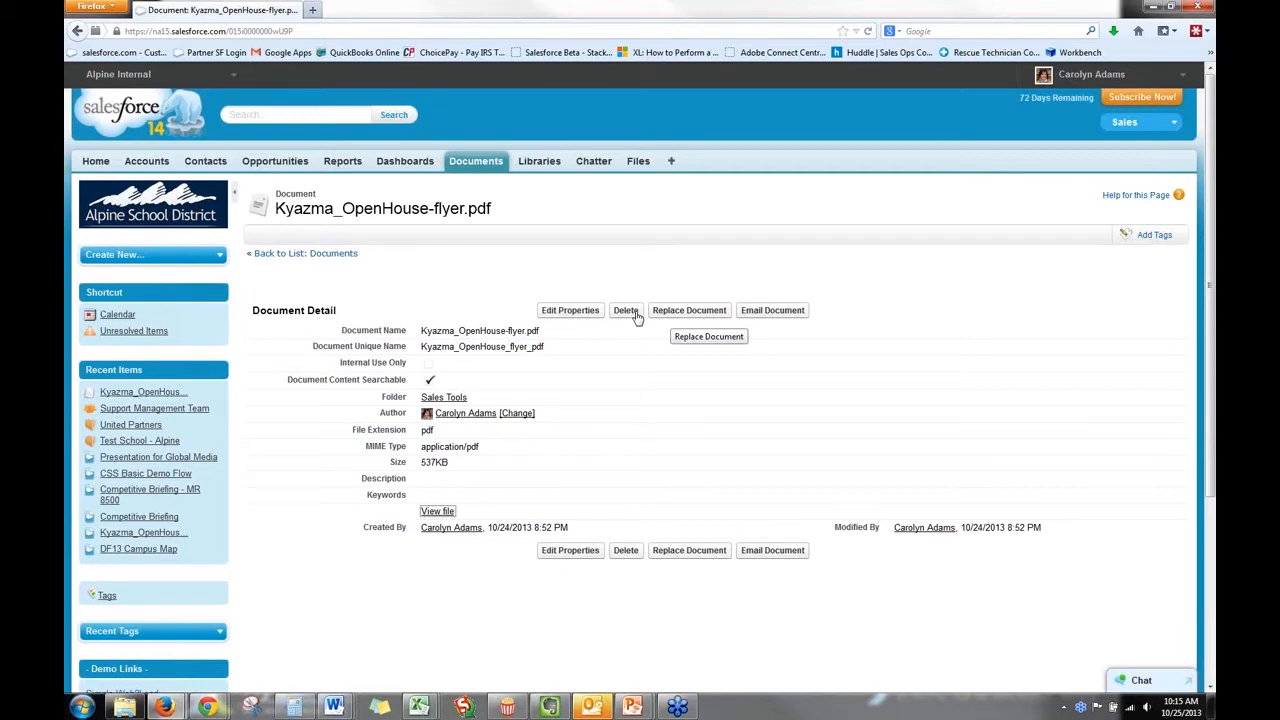
Examine the replacement form and the email form with its attachment for Kyazma_OpenHouse-flyer.pdf, cancelling each one.
{"action": "left_click", "coordinate": [667, 314]}
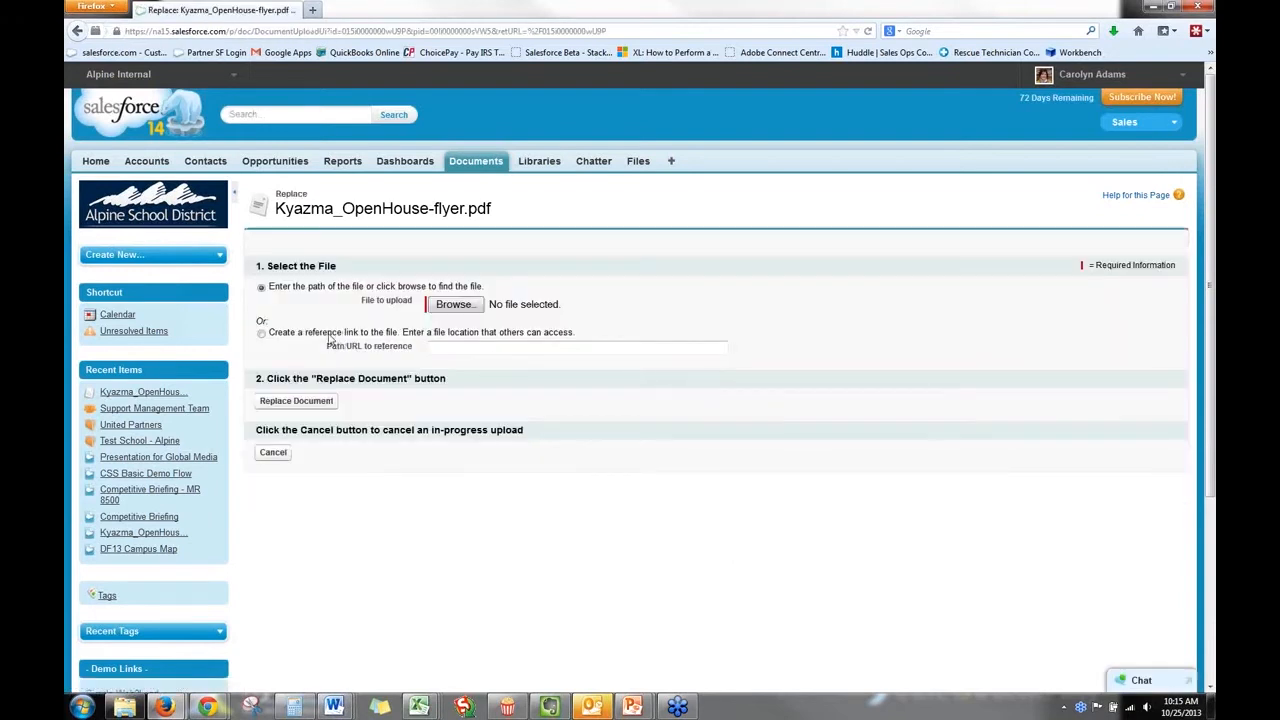
{"action": "left_click", "coordinate": [284, 455]}
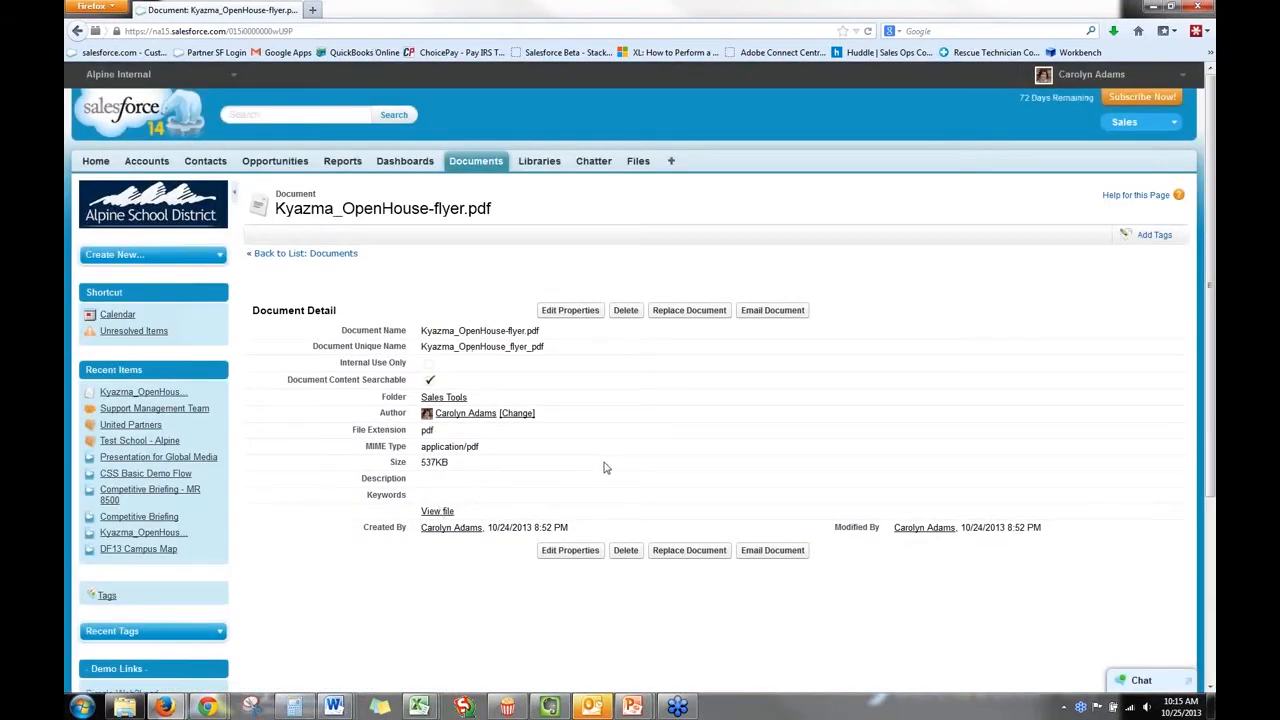
{"action": "left_click", "coordinate": [762, 315]}
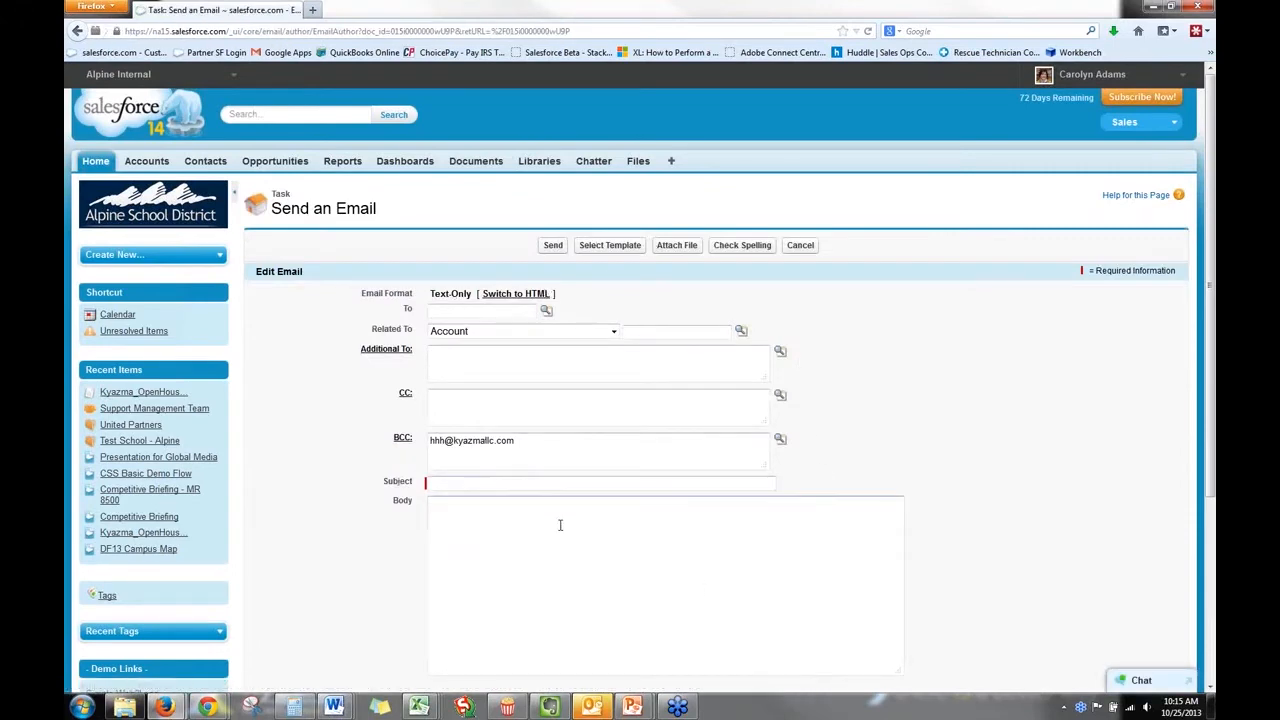
{"action": "scroll", "coordinate": [560, 526], "scroll_direction": "down", "scroll_amount": 5}
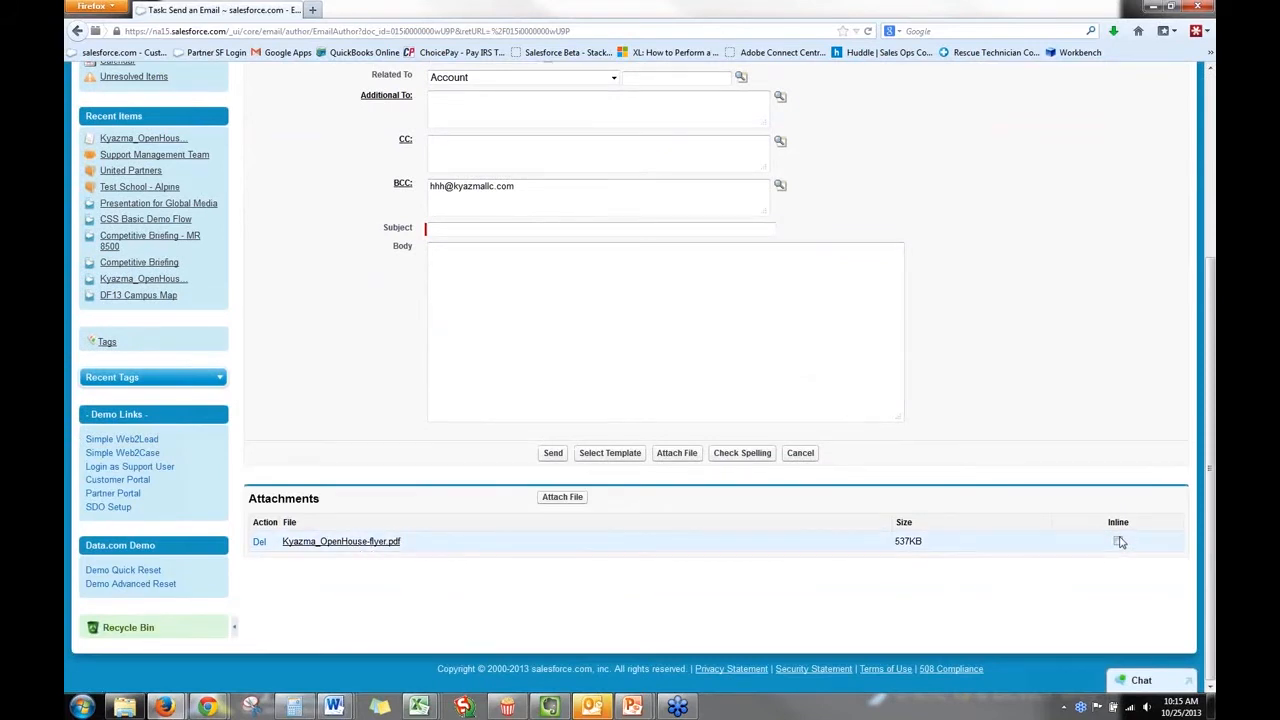
{"action": "scroll", "coordinate": [683, 463], "scroll_direction": "up", "scroll_amount": 5}
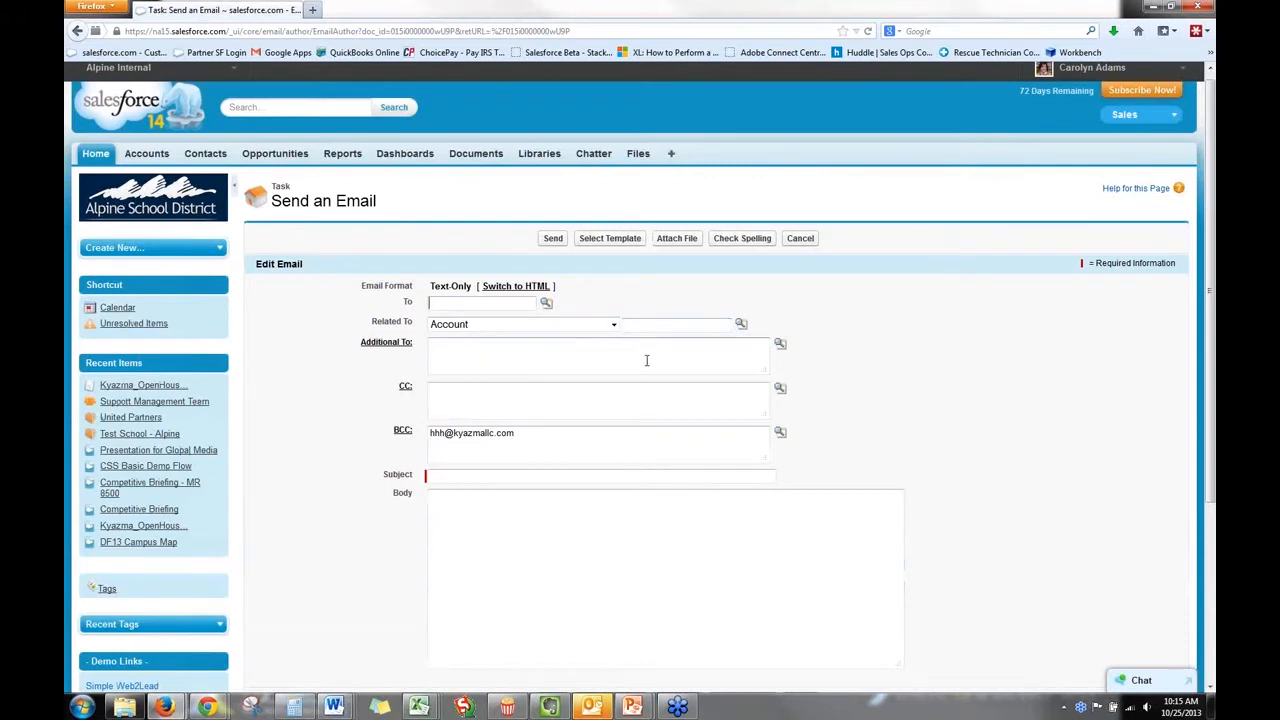
{"action": "left_click", "coordinate": [800, 238]}
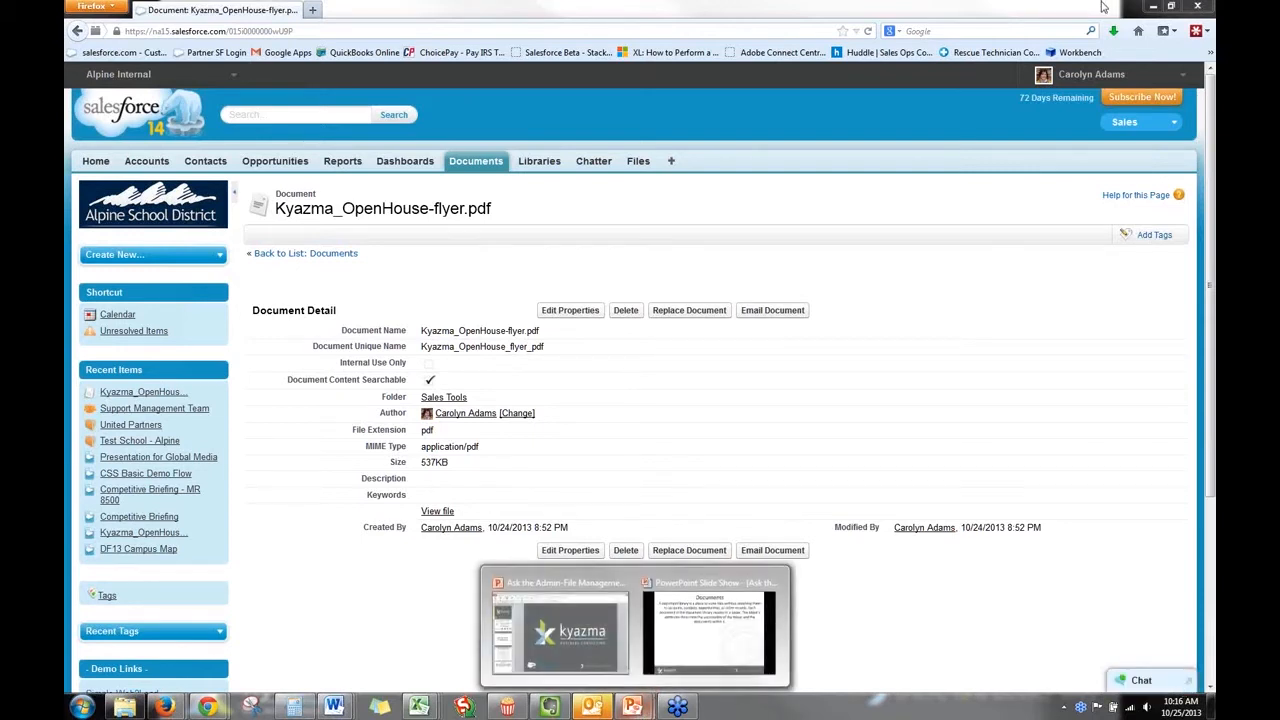
Switch to the PowerPoint slide show and advance from the Documents slide to the Content Libraries slide.
{"action": "left_click_drag", "start_coordinate": [1042, 12], "coordinate": [1215, 270]}
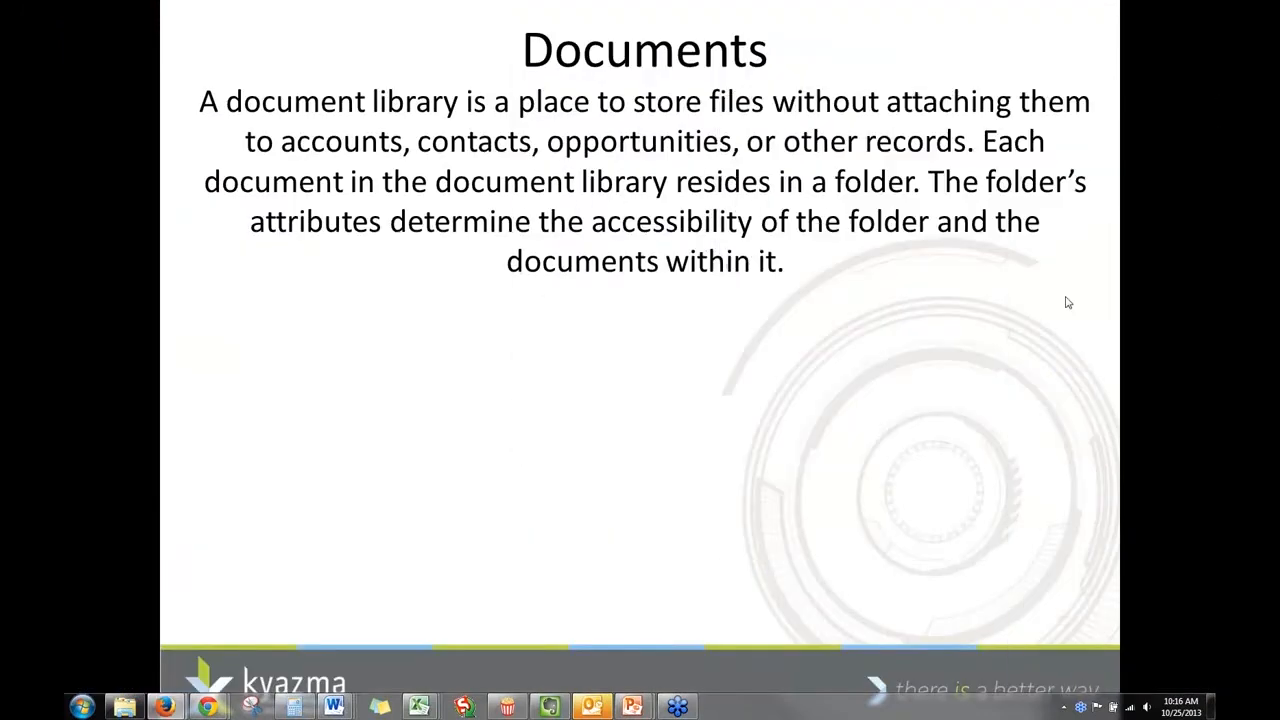
{"action": "left_click", "coordinate": [949, 362]}
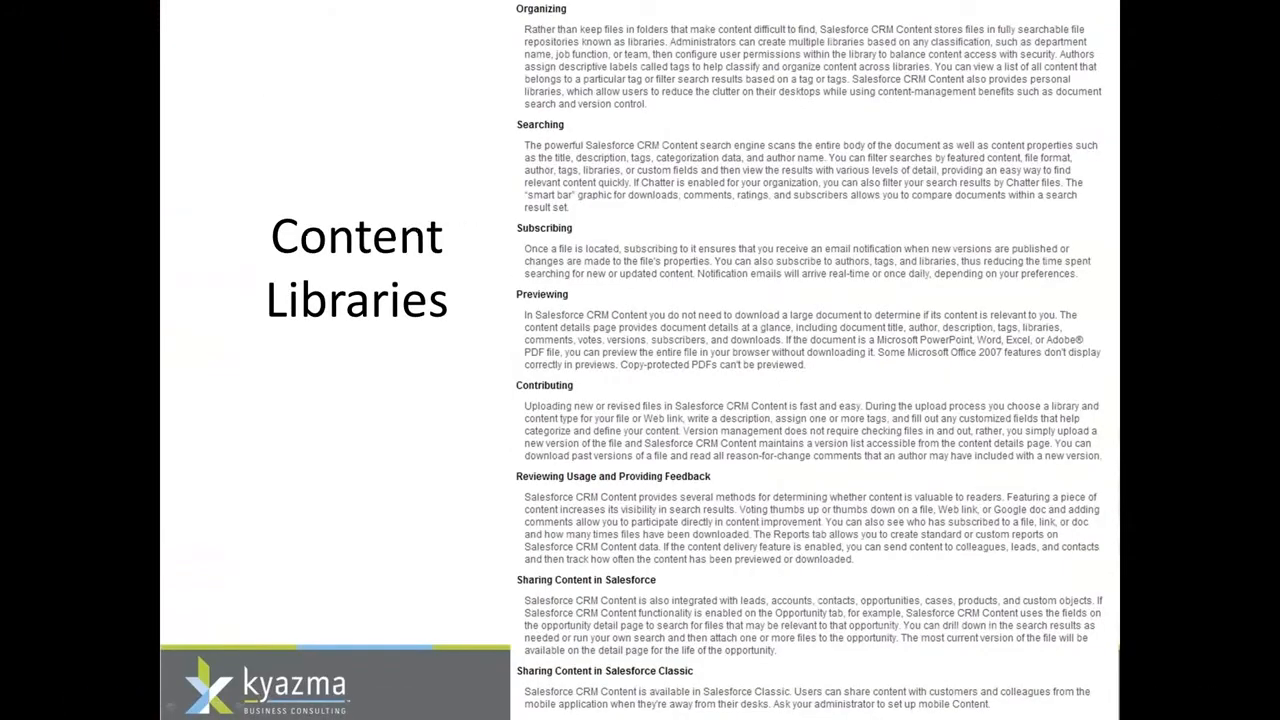
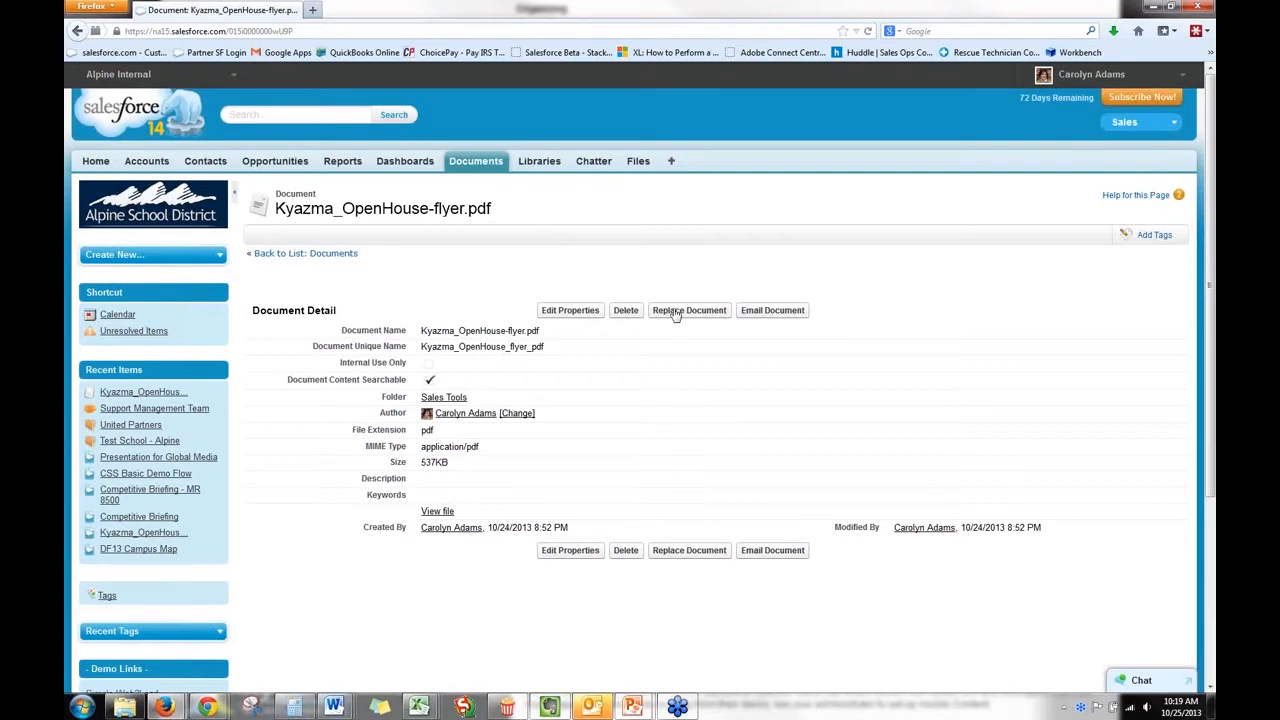
Visit the Libraries overview, find Content among all available tabs, and look through the Search for Content file list.
{"action": "left_click", "coordinate": [530, 165]}
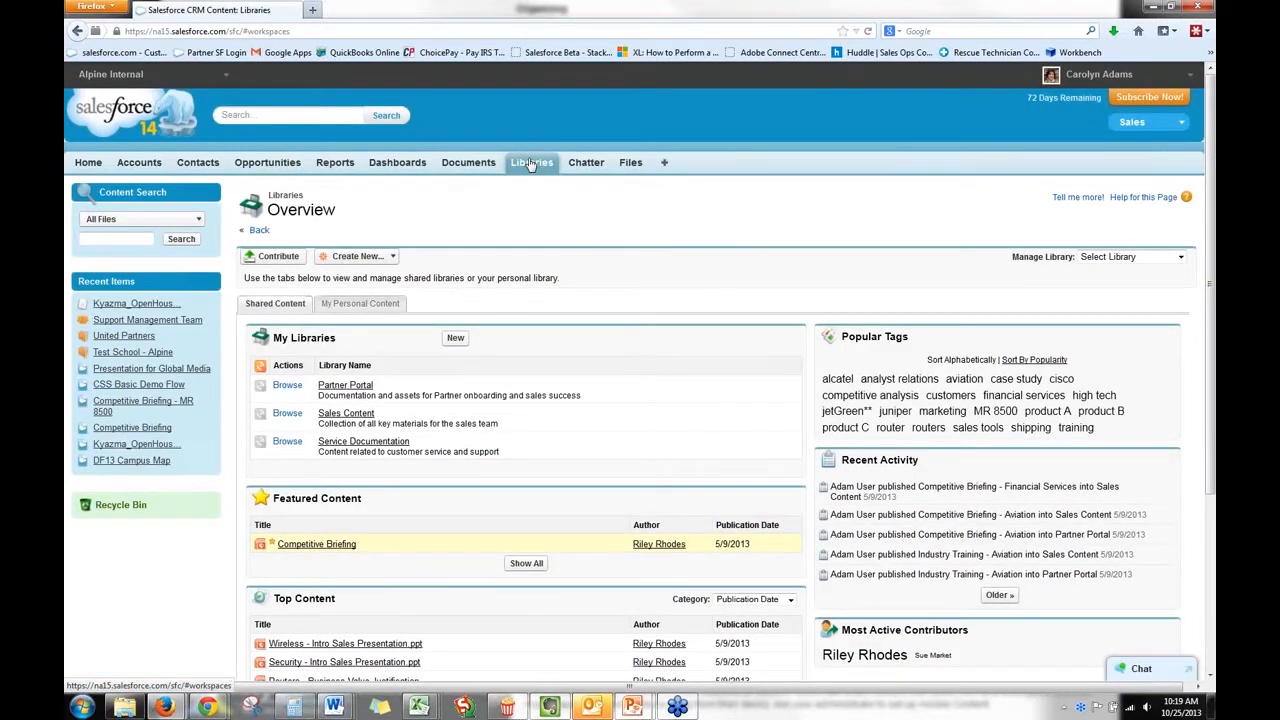
{"action": "left_click", "coordinate": [664, 163]}
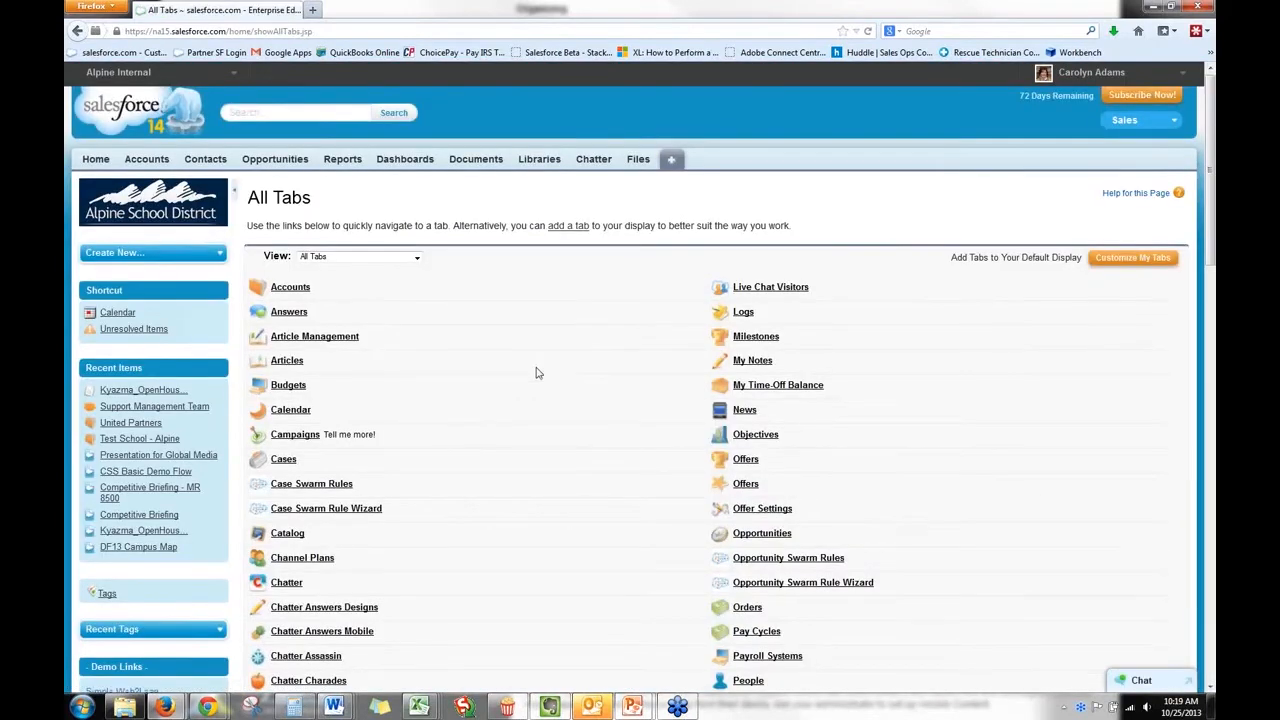
{"action": "scroll", "coordinate": [536, 373], "scroll_direction": "down", "scroll_amount": 6}
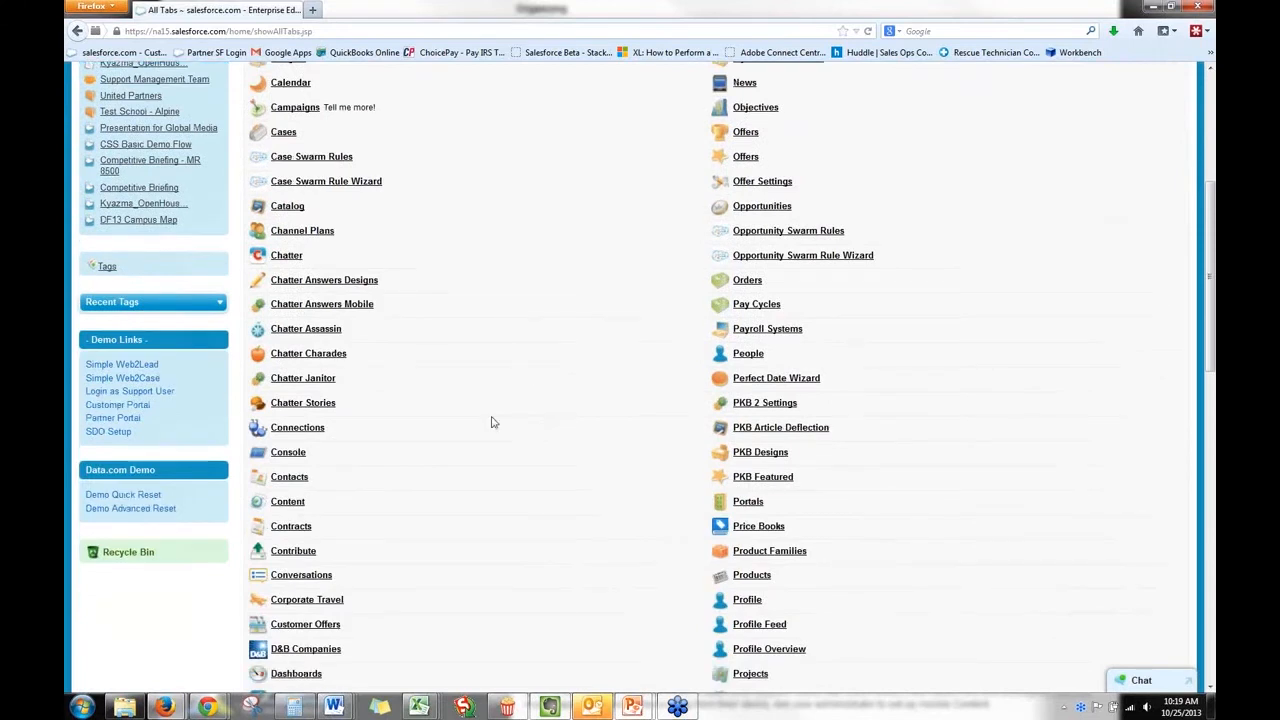
{"action": "left_click", "coordinate": [297, 509]}
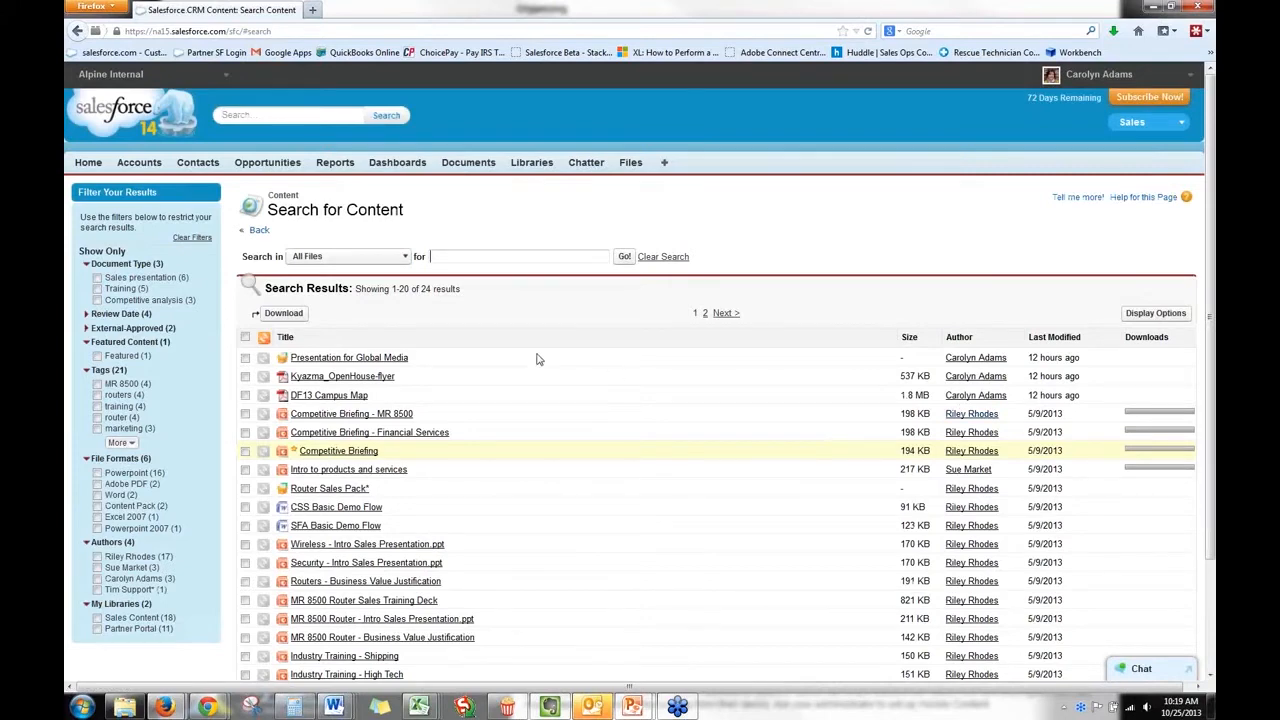
{"action": "scroll", "coordinate": [515, 436], "scroll_direction": "down", "scroll_amount": 3}
{"action": "scroll", "coordinate": [515, 436], "scroll_direction": "up", "scroll_amount": 3}
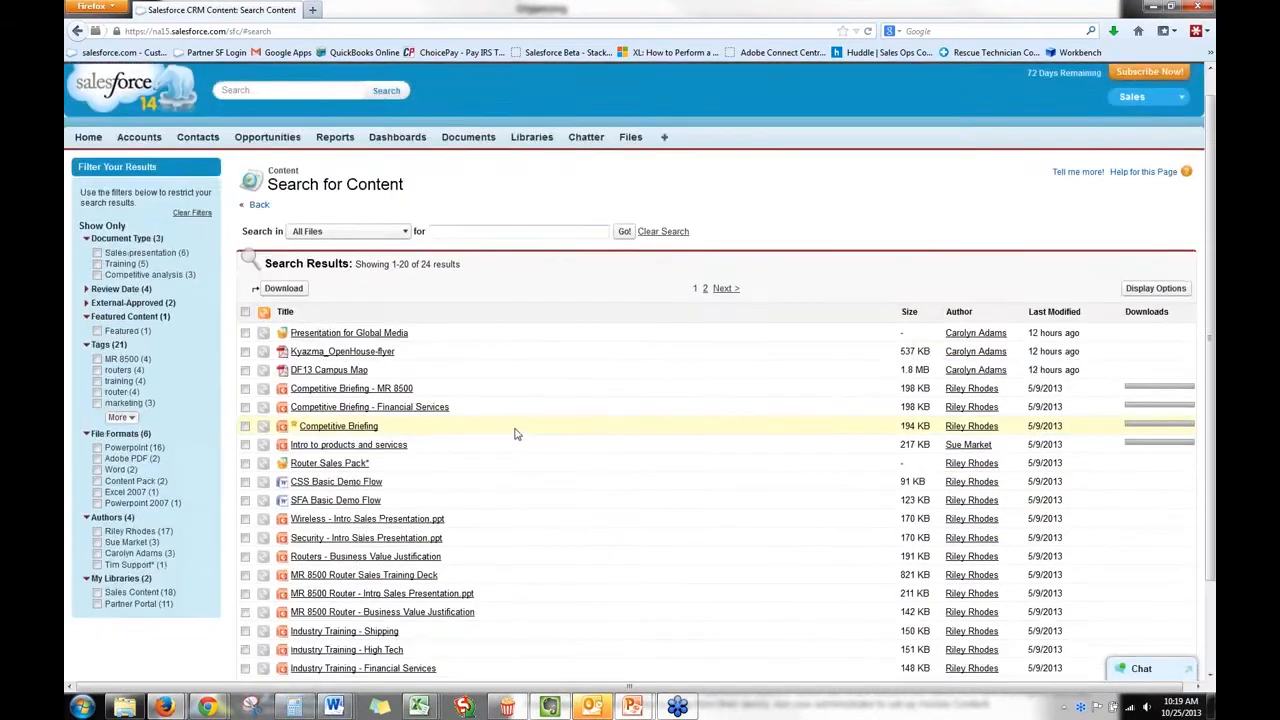
Return to the Libraries overview and select Sales Content as the library to manage.
{"action": "left_click", "coordinate": [532, 168]}
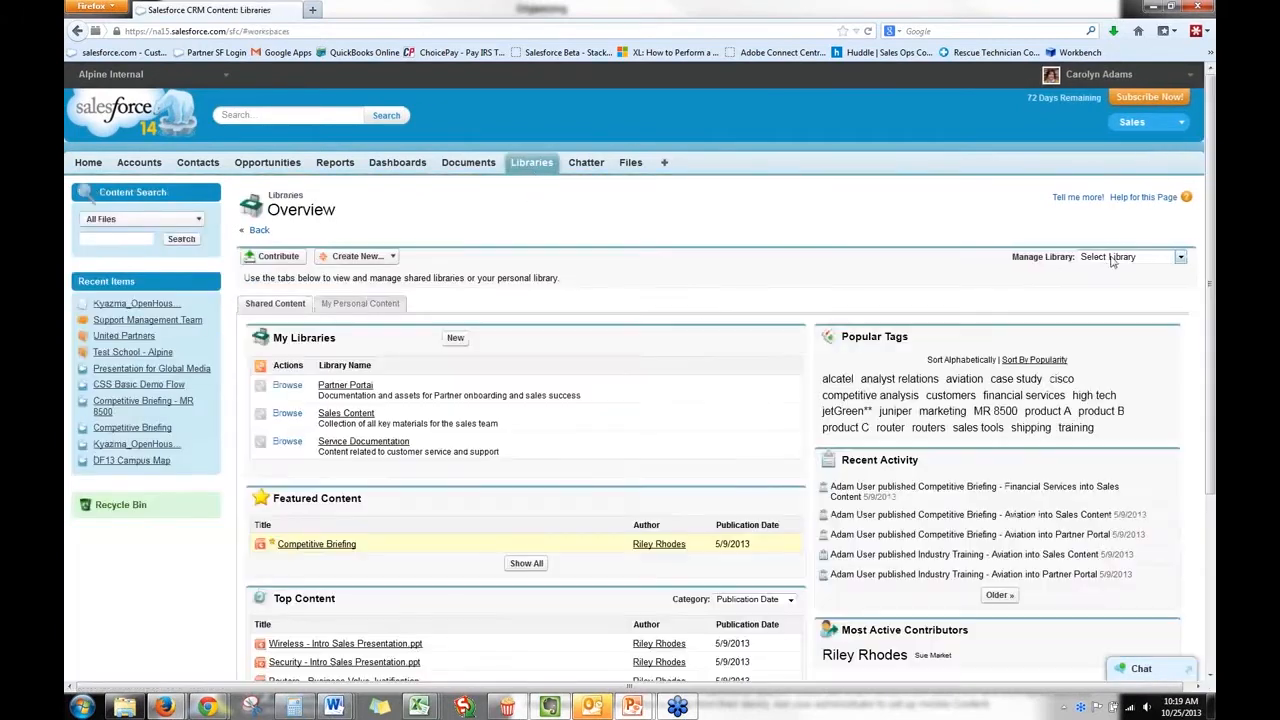
{"action": "left_click", "coordinate": [1111, 258]}
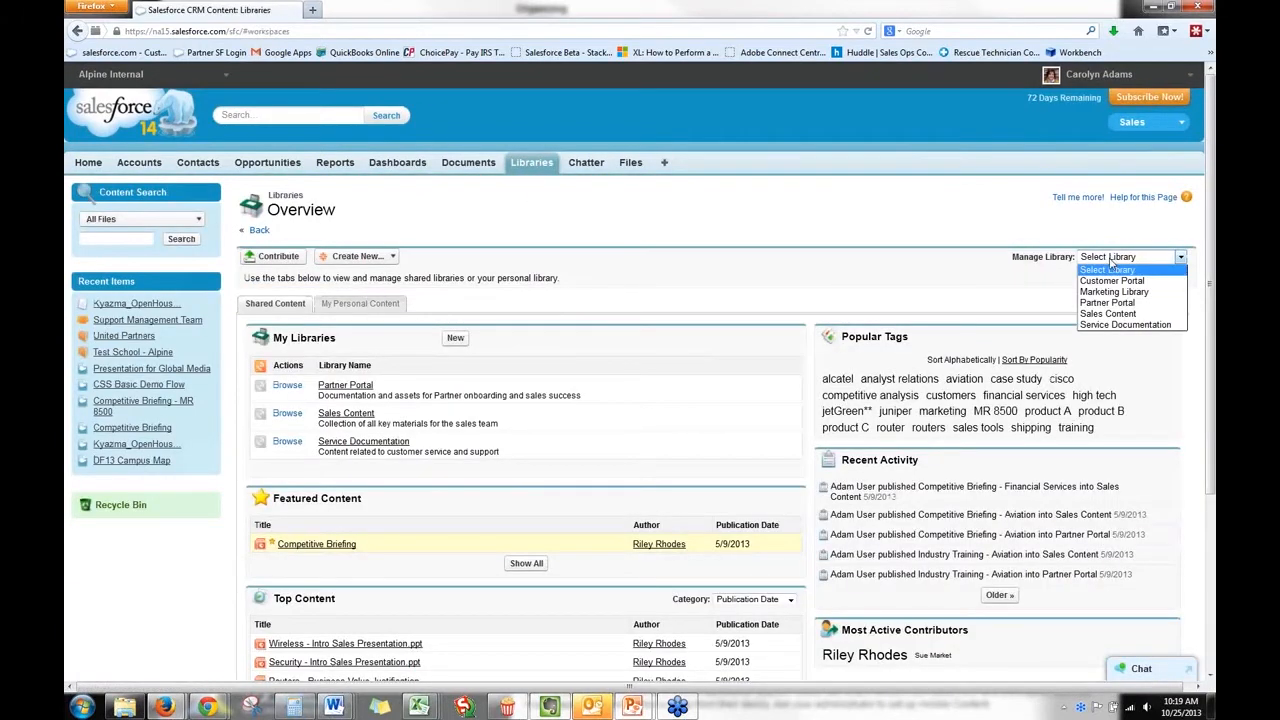
{"action": "left_click", "coordinate": [1110, 314]}
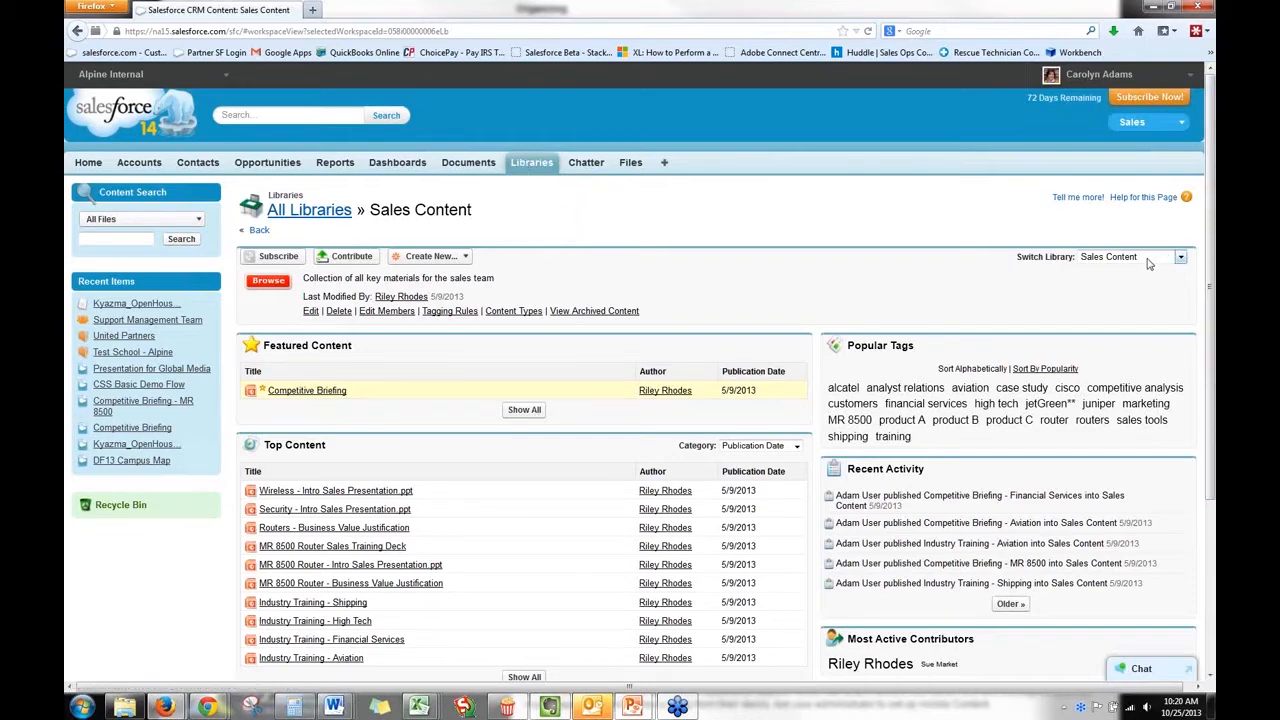
Review the libraries available to switch to, stay in Sales Content, and look at its member list.
{"action": "left_click", "coordinate": [1177, 257]}
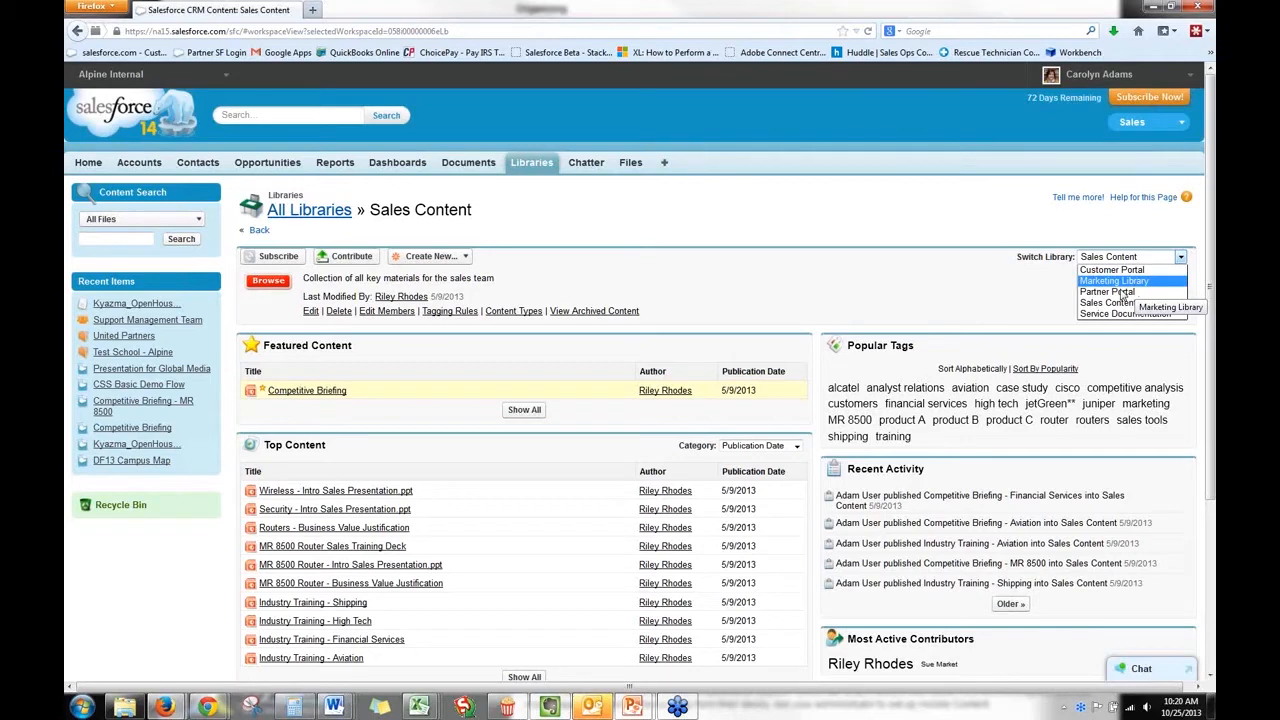
{"action": "left_click", "coordinate": [779, 289]}
{"action": "scroll", "coordinate": [643, 393], "scroll_direction": "down", "scroll_amount": 1}
{"action": "scroll", "coordinate": [643, 393], "scroll_direction": "down", "scroll_amount": 4}
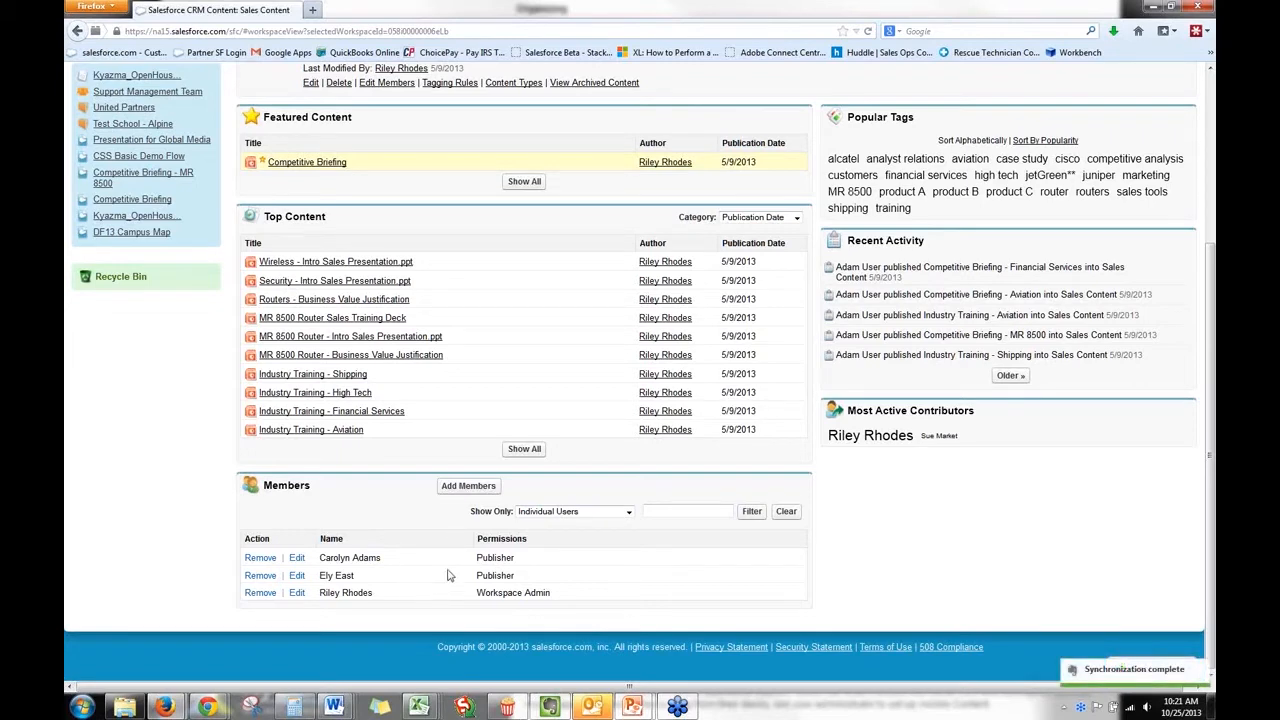
Add the admin user to the Sales Content library as an individual member with the Viewer permission and save.
{"action": "left_click", "coordinate": [468, 485]}
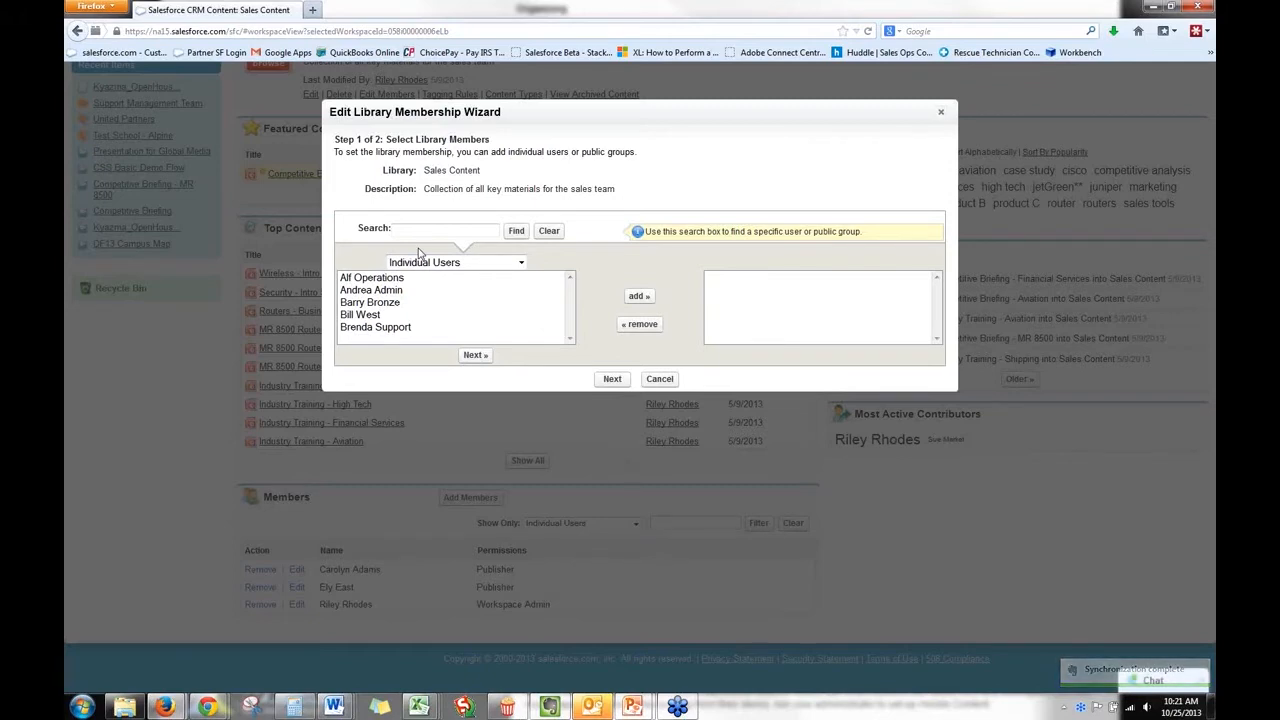
{"action": "left_click", "coordinate": [390, 290]}
{"action": "left_click", "coordinate": [638, 297]}
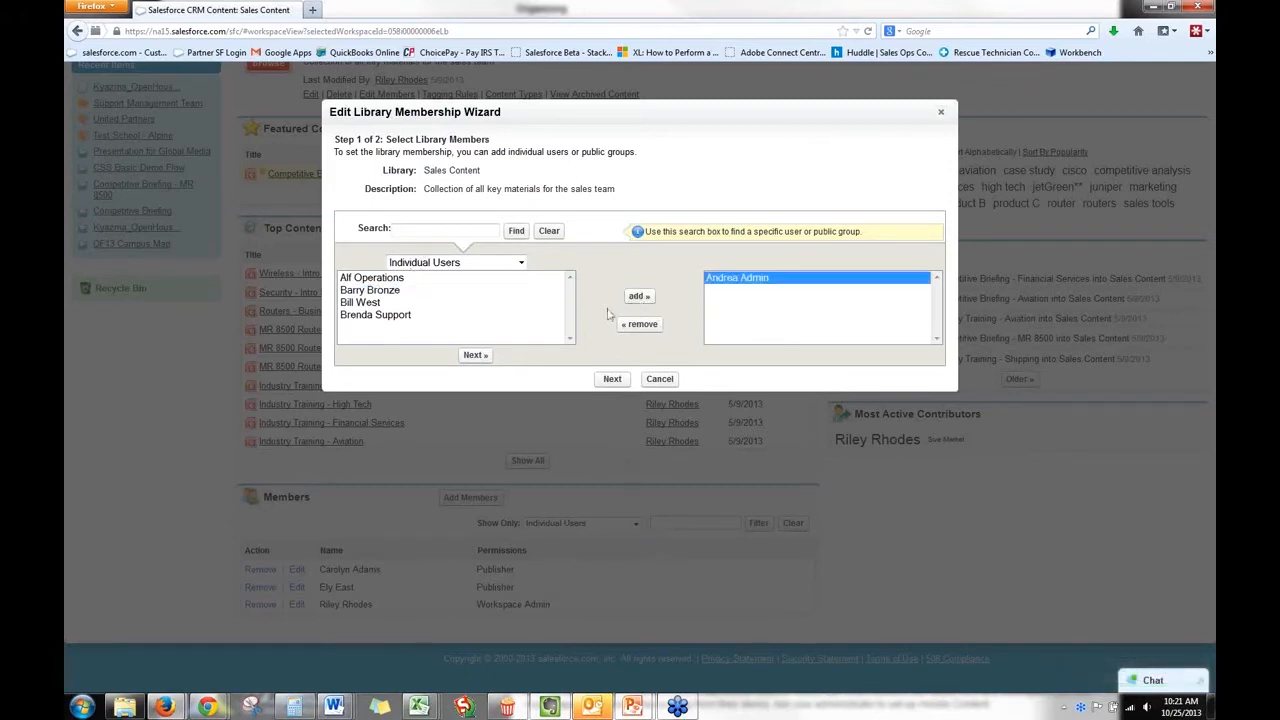
{"action": "left_click", "coordinate": [612, 380]}
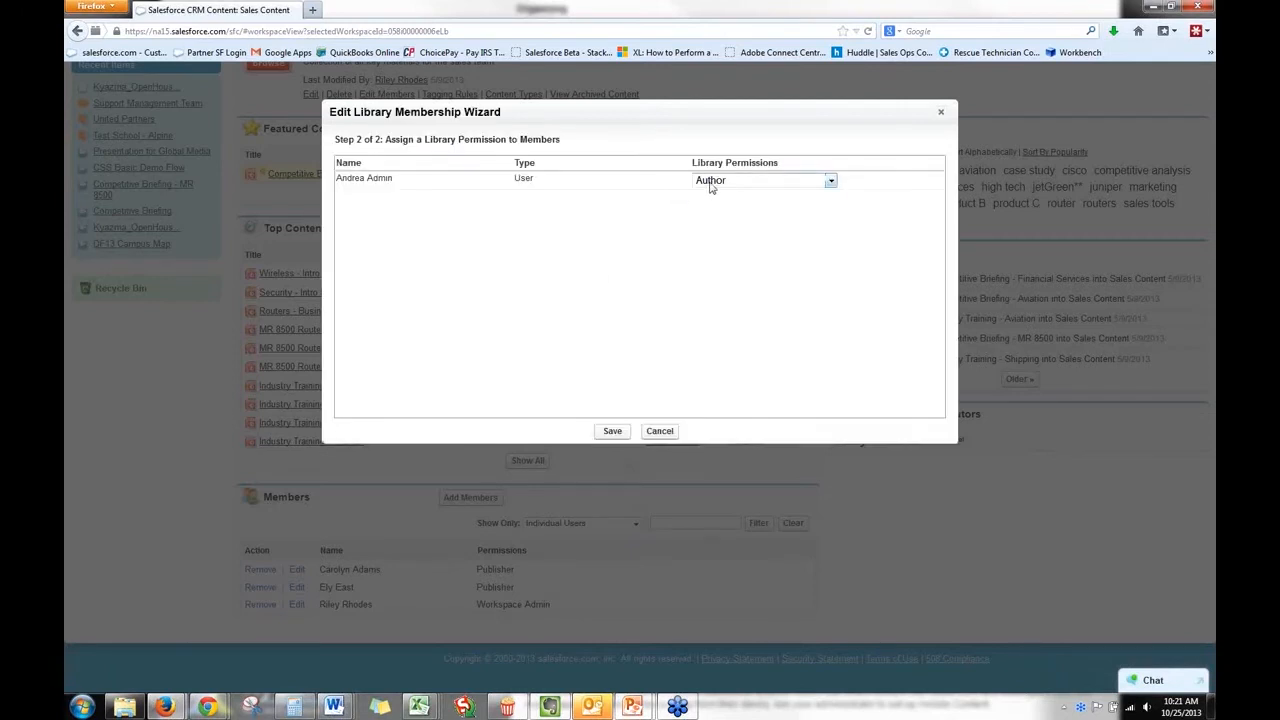
{"action": "left_click", "coordinate": [711, 185]}
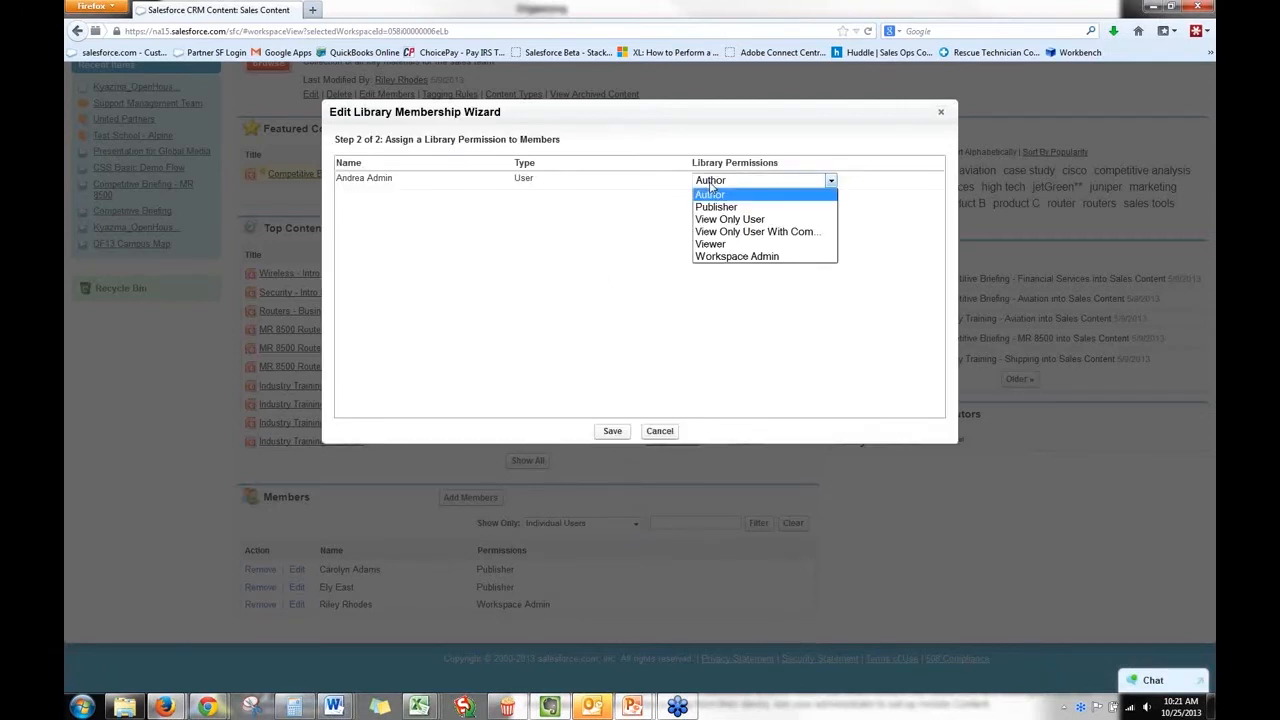
{"action": "left_click", "coordinate": [724, 244]}
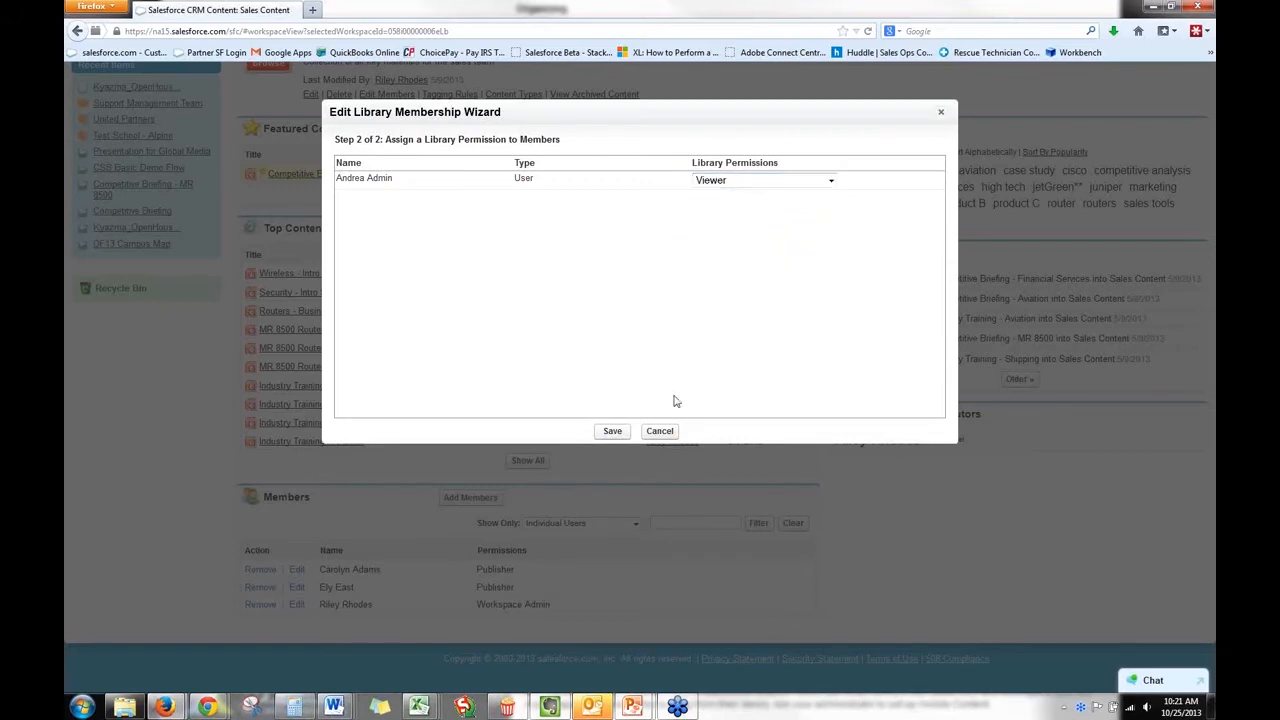
{"action": "left_click", "coordinate": [612, 431]}
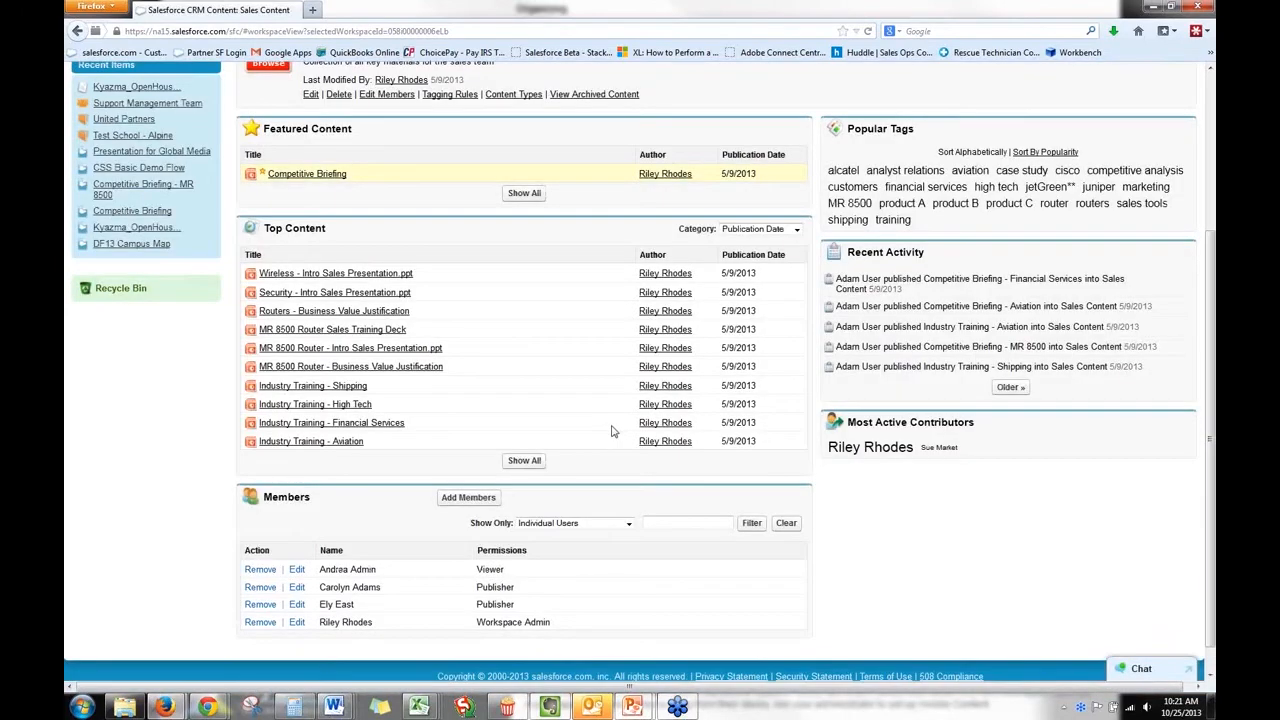
Check which user types the member list can be filtered by, keep Individual Users, and return to the library's header.
{"action": "left_click", "coordinate": [627, 526]}
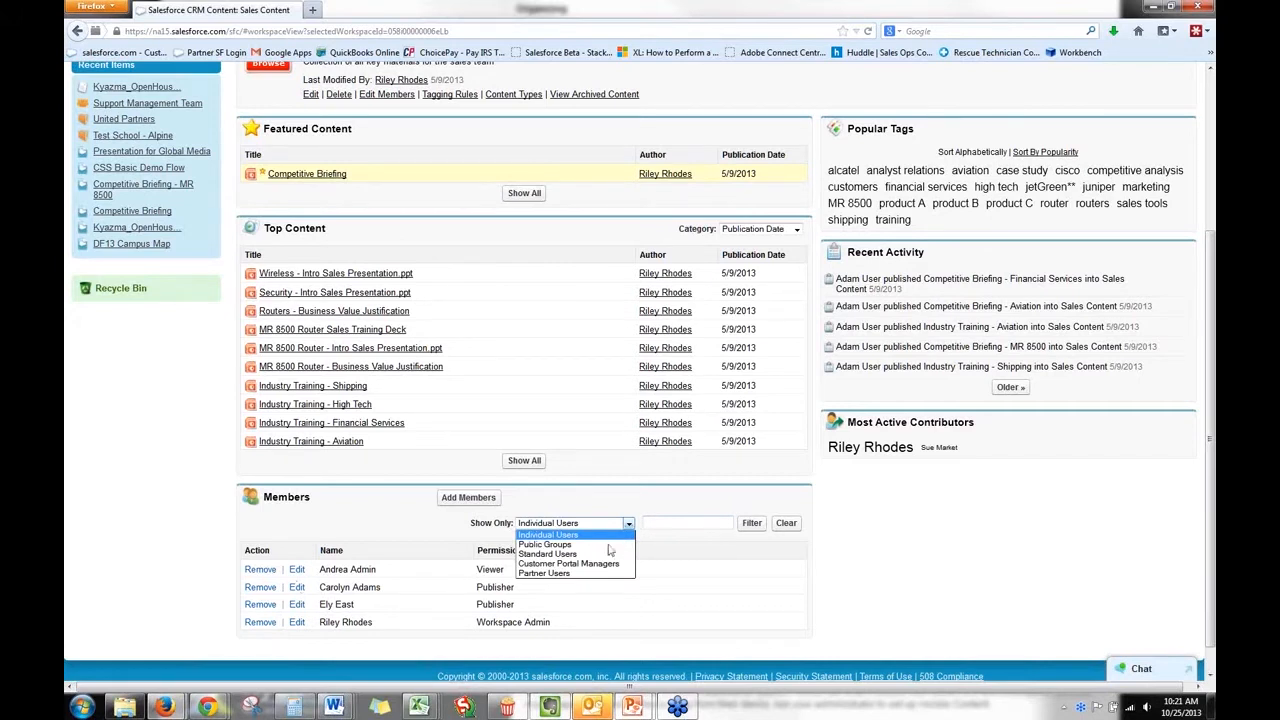
{"action": "left_click", "coordinate": [623, 522]}
{"action": "scroll", "coordinate": [617, 509], "scroll_direction": "up", "scroll_amount": 1}
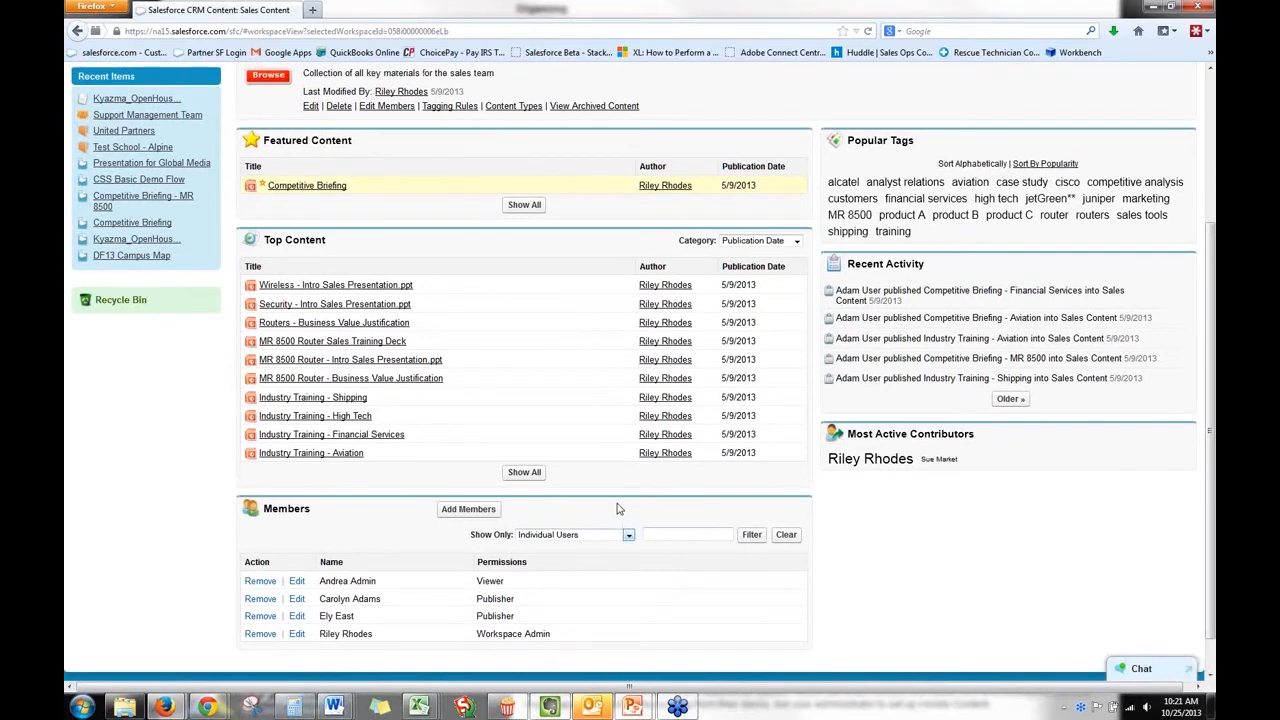
{"action": "scroll", "coordinate": [617, 509], "scroll_direction": "up", "scroll_amount": 2}
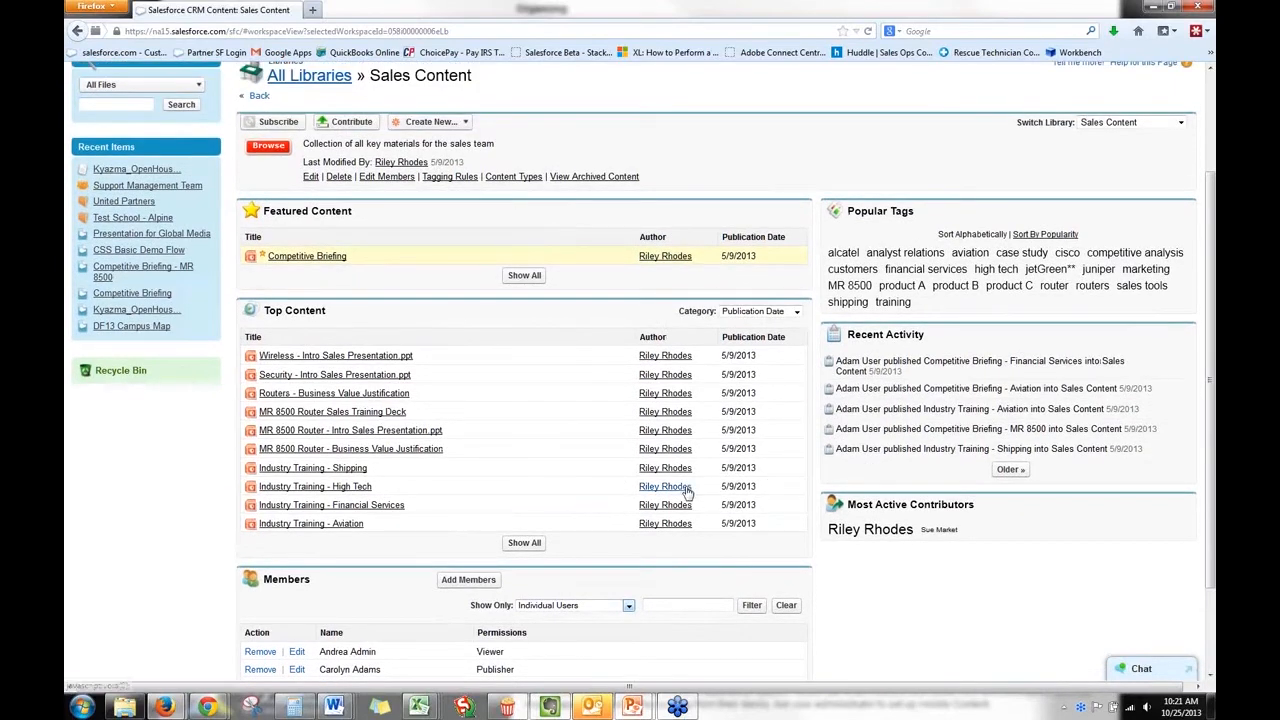
{"action": "scroll", "coordinate": [687, 492], "scroll_direction": "up", "scroll_amount": 3}
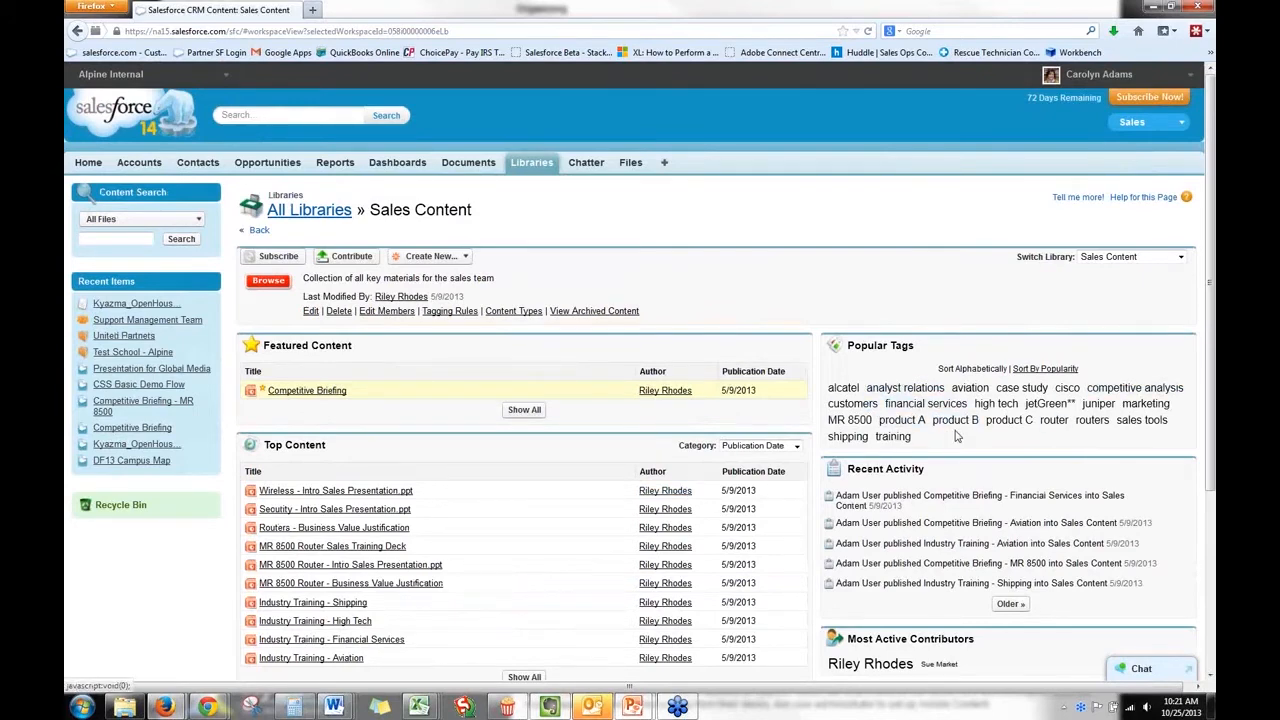
View the Sales Content files tagged MR 8500, return to the library, and sort its popular tags by popularity.
{"action": "left_click", "coordinate": [847, 421]}
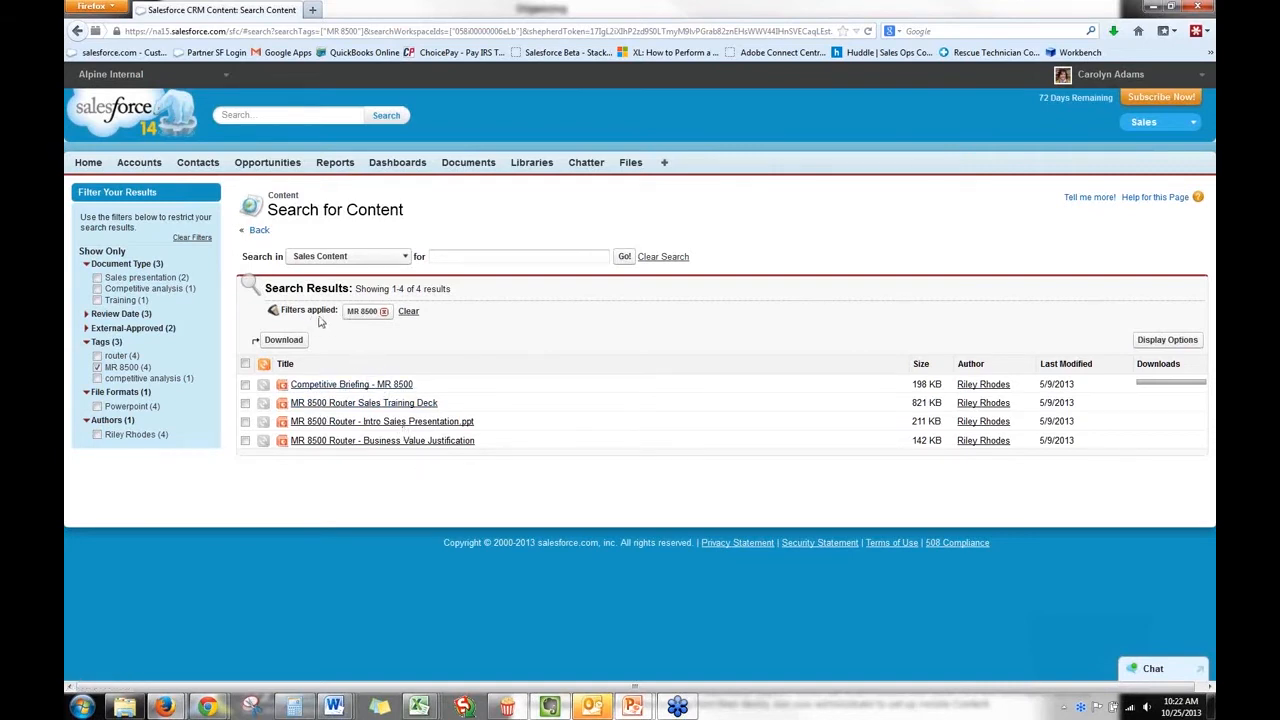
{"action": "left_click", "coordinate": [259, 231]}
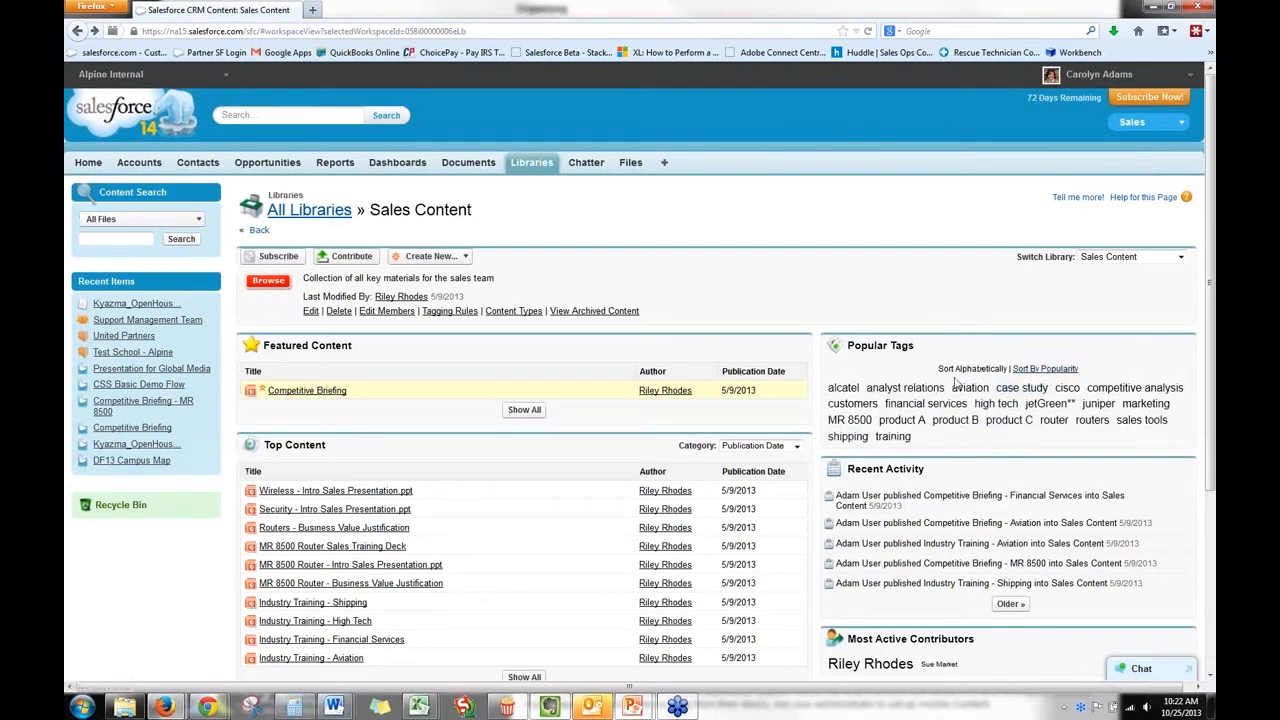
{"action": "left_click", "coordinate": [1042, 369]}
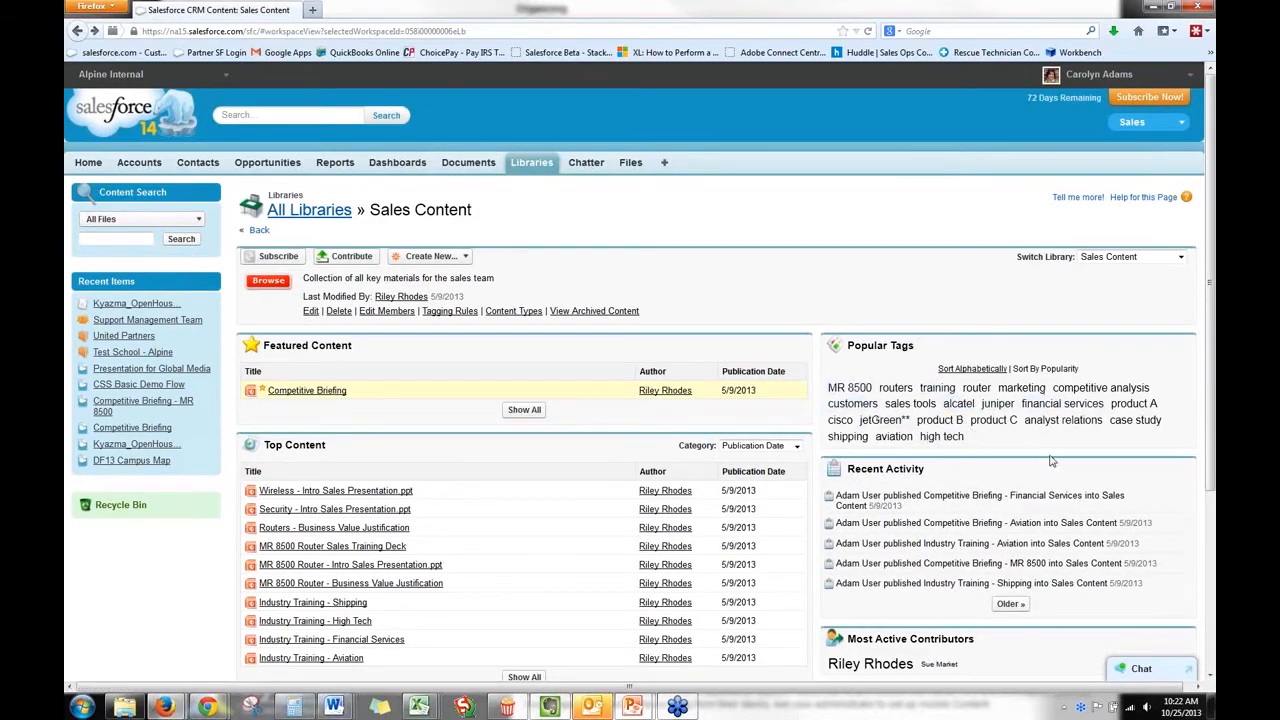
Show the Sales Content files tagged MR 8500 and inspect the Review Date and External-Approved filter categories, collapsing them again.
{"action": "scroll", "coordinate": [1050, 460], "scroll_direction": "down", "scroll_amount": 2}
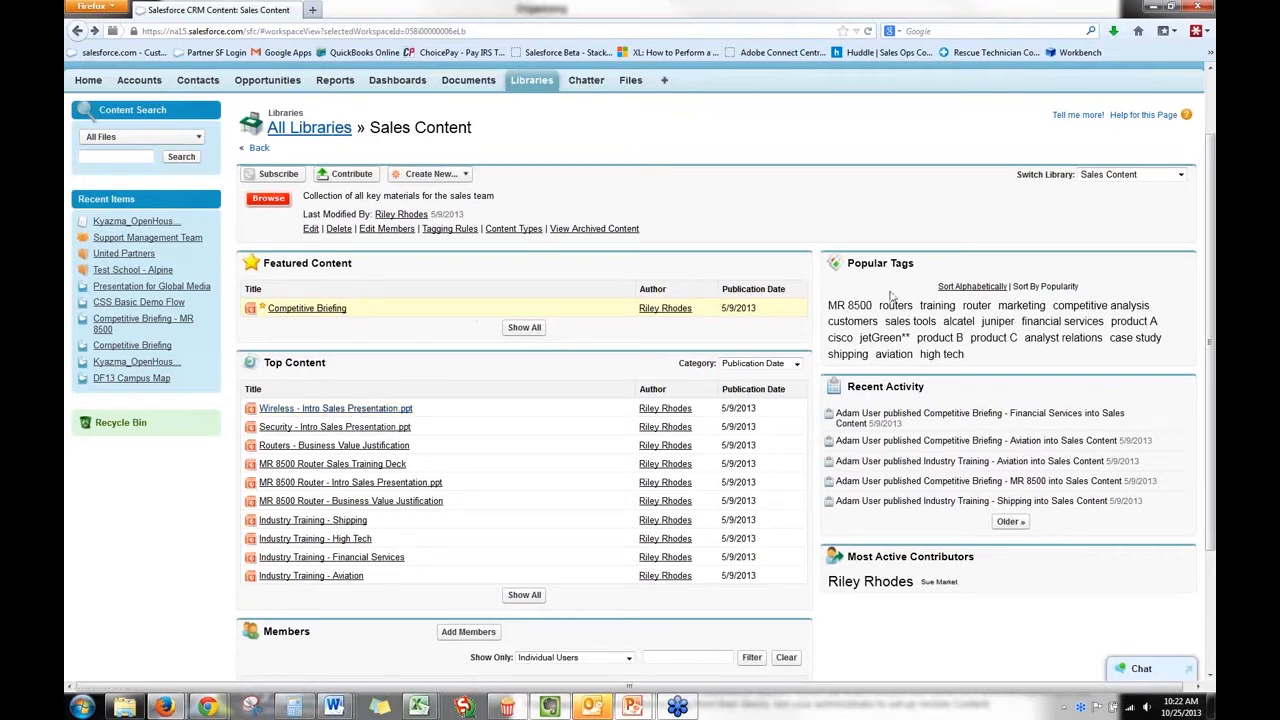
{"action": "left_click", "coordinate": [849, 305]}
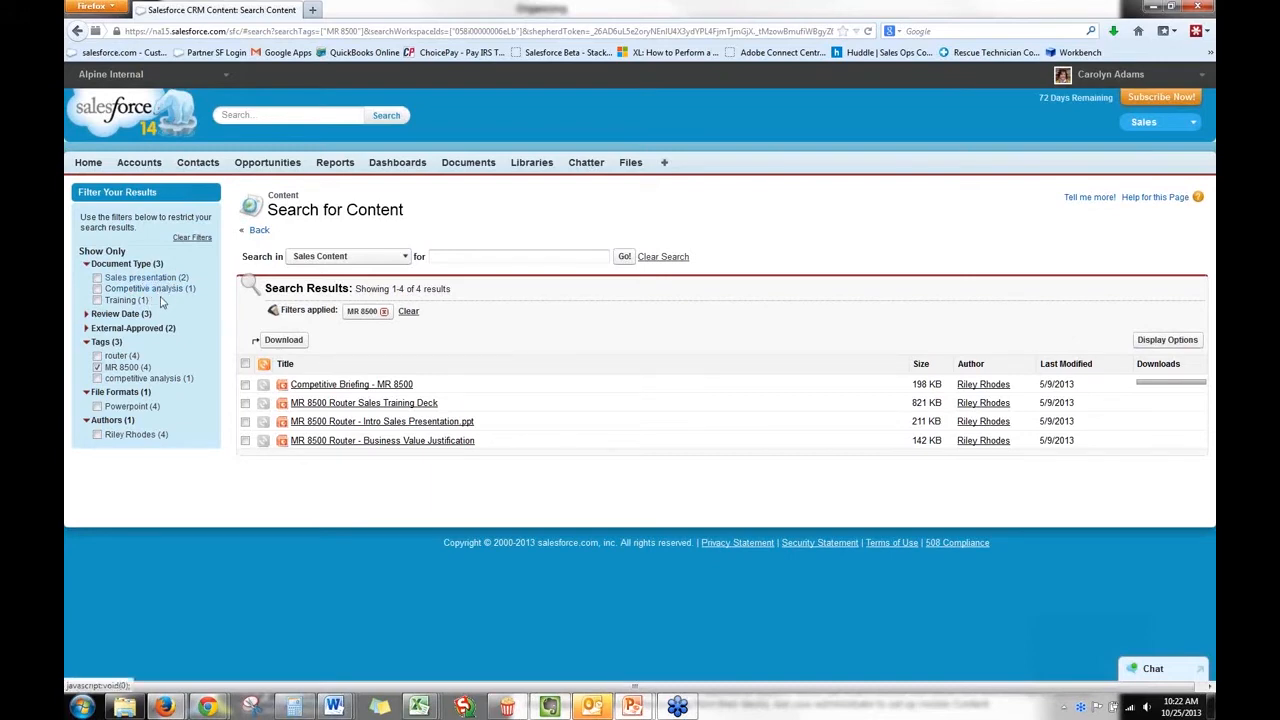
{"action": "left_click", "coordinate": [121, 315]}
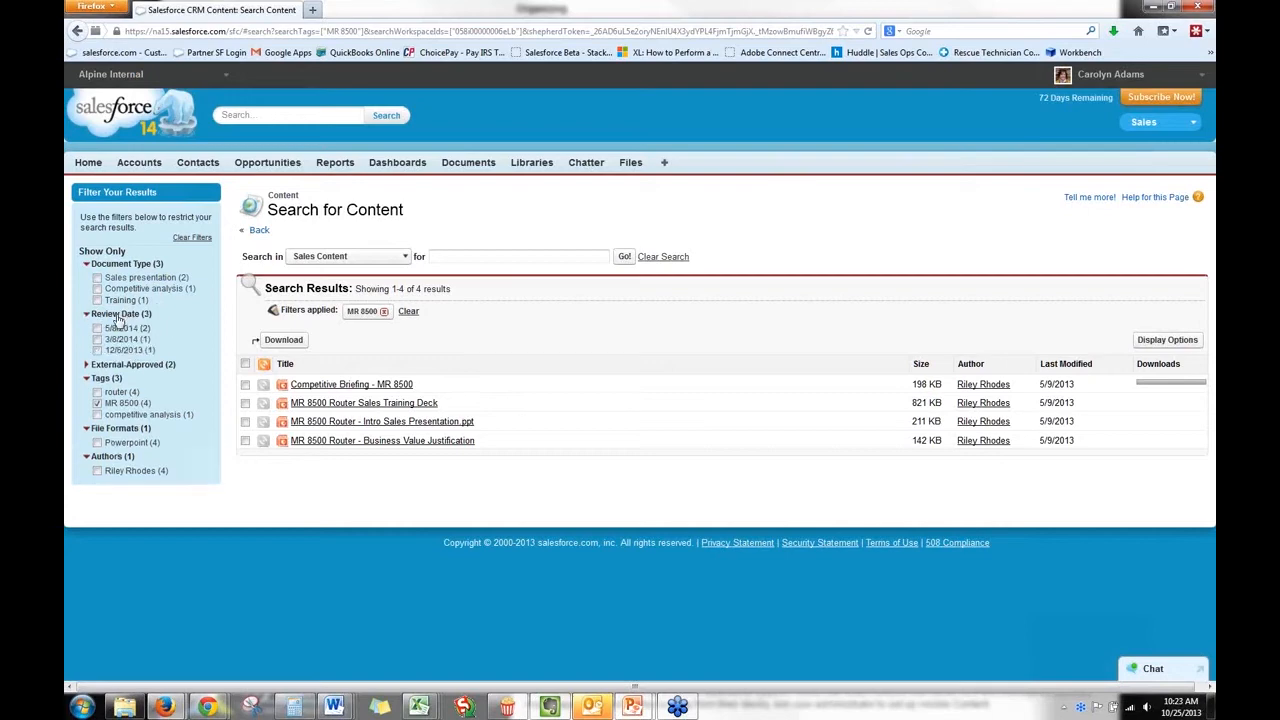
{"action": "double_click", "coordinate": [112, 364]}
{"action": "left_click", "coordinate": [117, 314]}
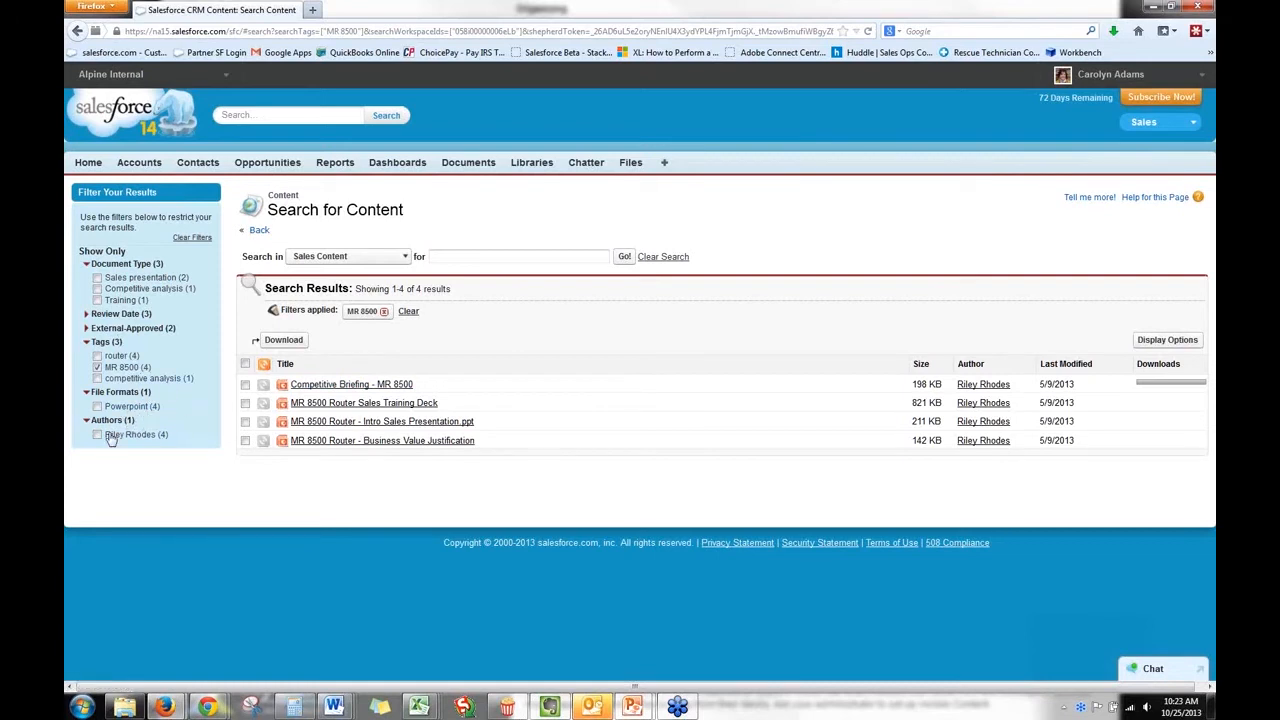
Narrow the MR 8500 results to the Sales presentation document type, remove that filter, and go back to the narrowed results.
{"action": "left_click", "coordinate": [97, 277]}
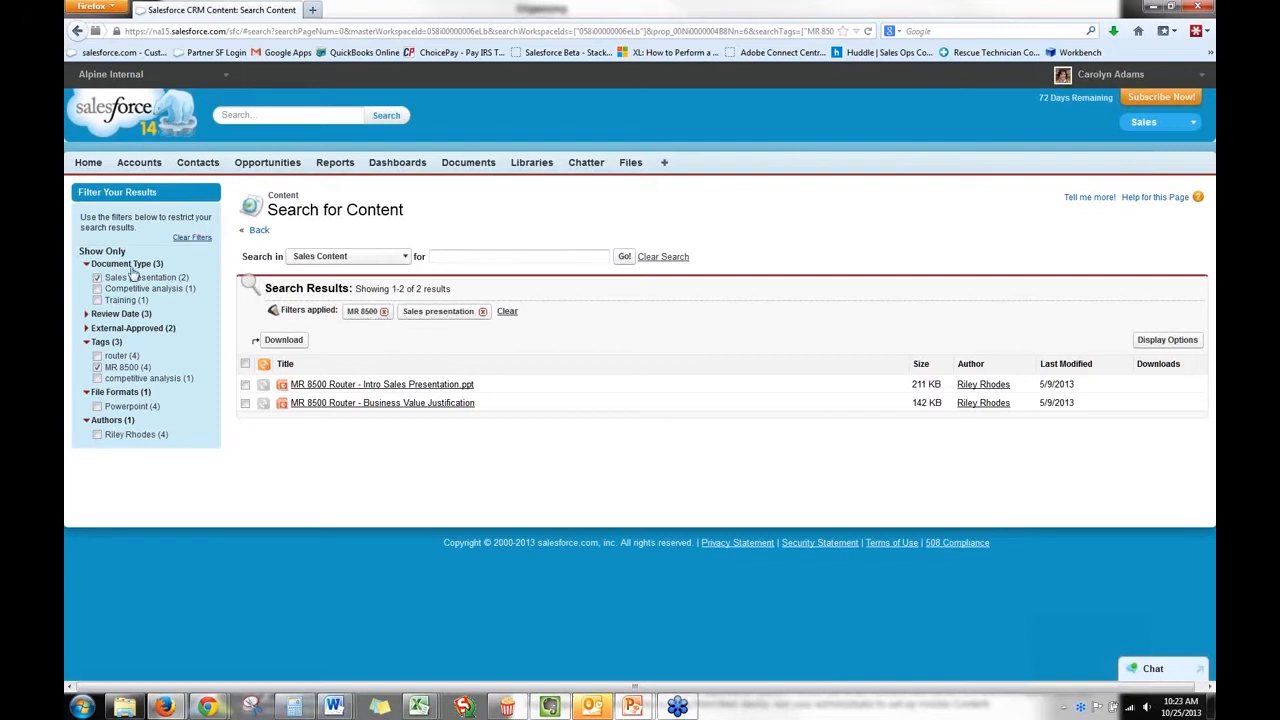
{"action": "left_click", "coordinate": [482, 311]}
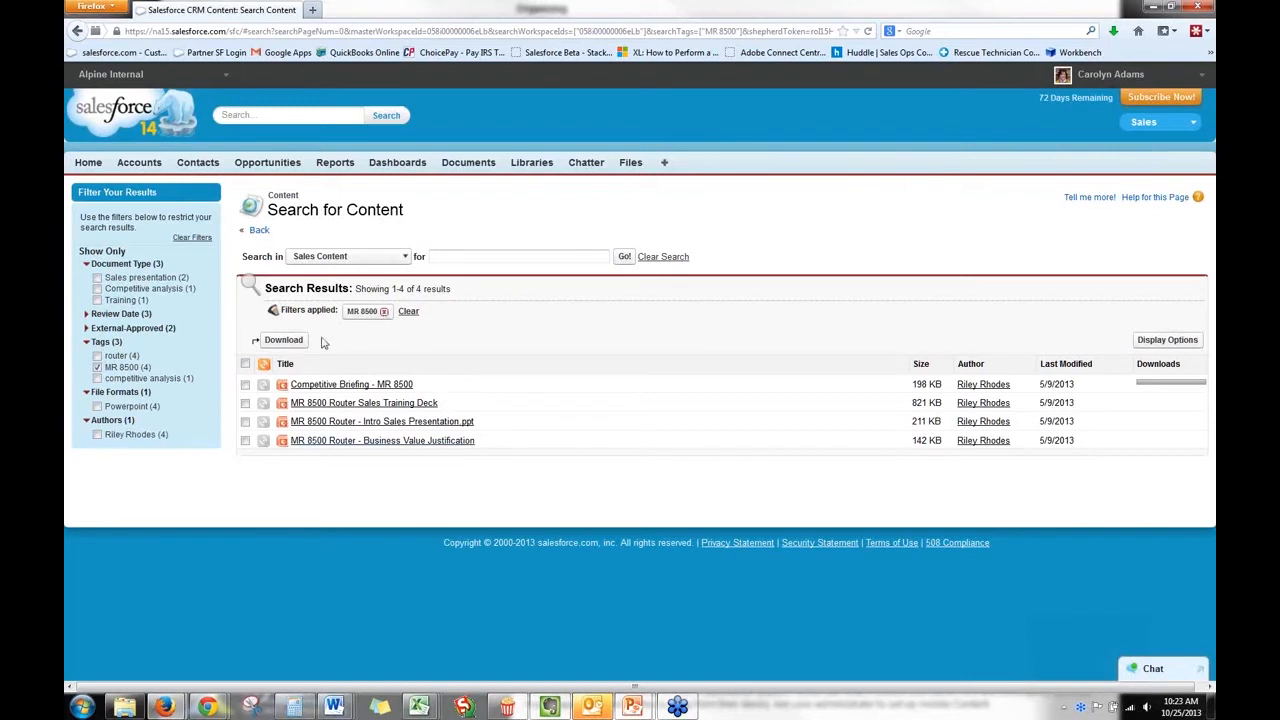
{"action": "left_click", "coordinate": [262, 232]}
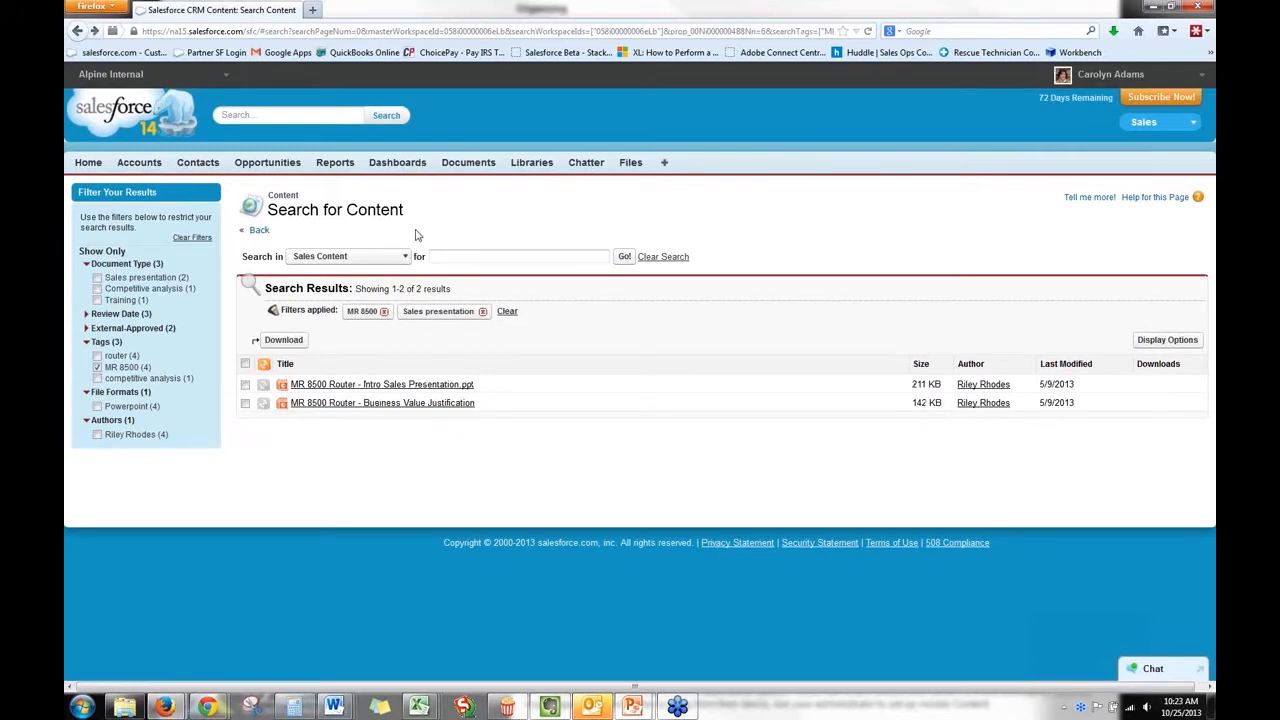
Open MR 8500 Router - Intro Sales Presentation.ppt and page through its slide preview, first embedded and then in full screen, leaving full screen at the end.
{"action": "left_click", "coordinate": [441, 385]}
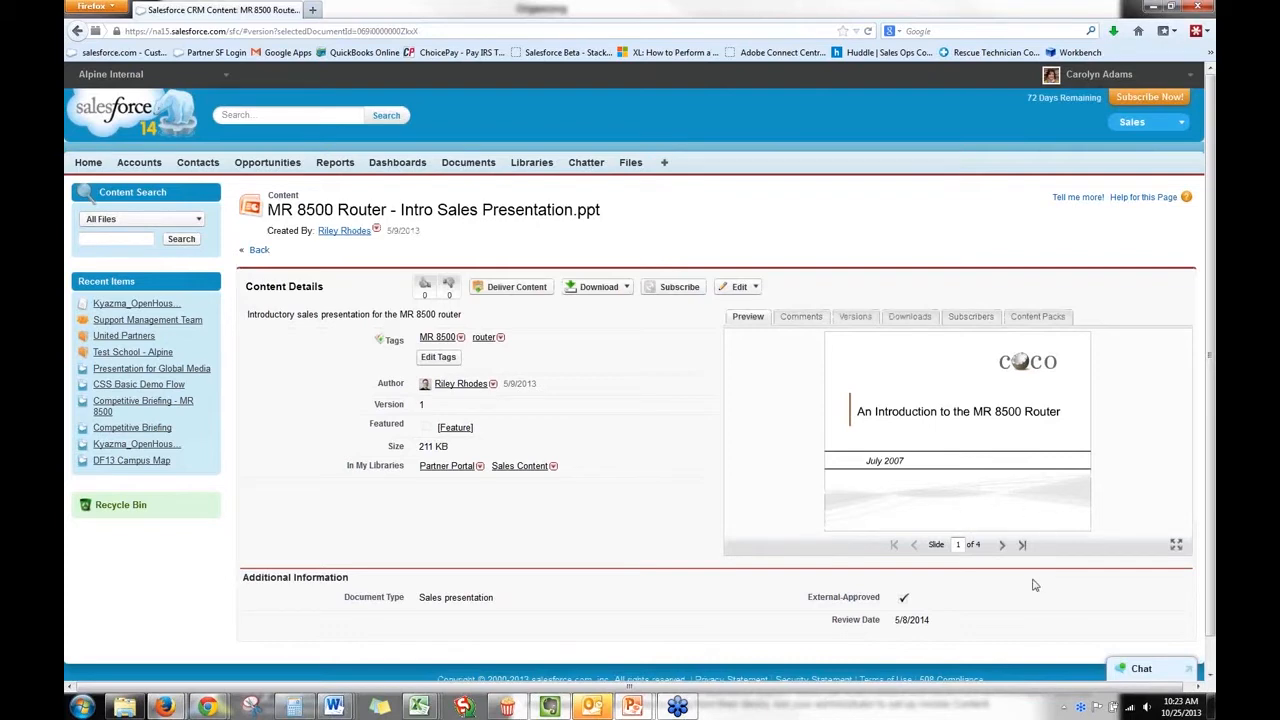
{"action": "left_click", "coordinate": [1001, 546]}
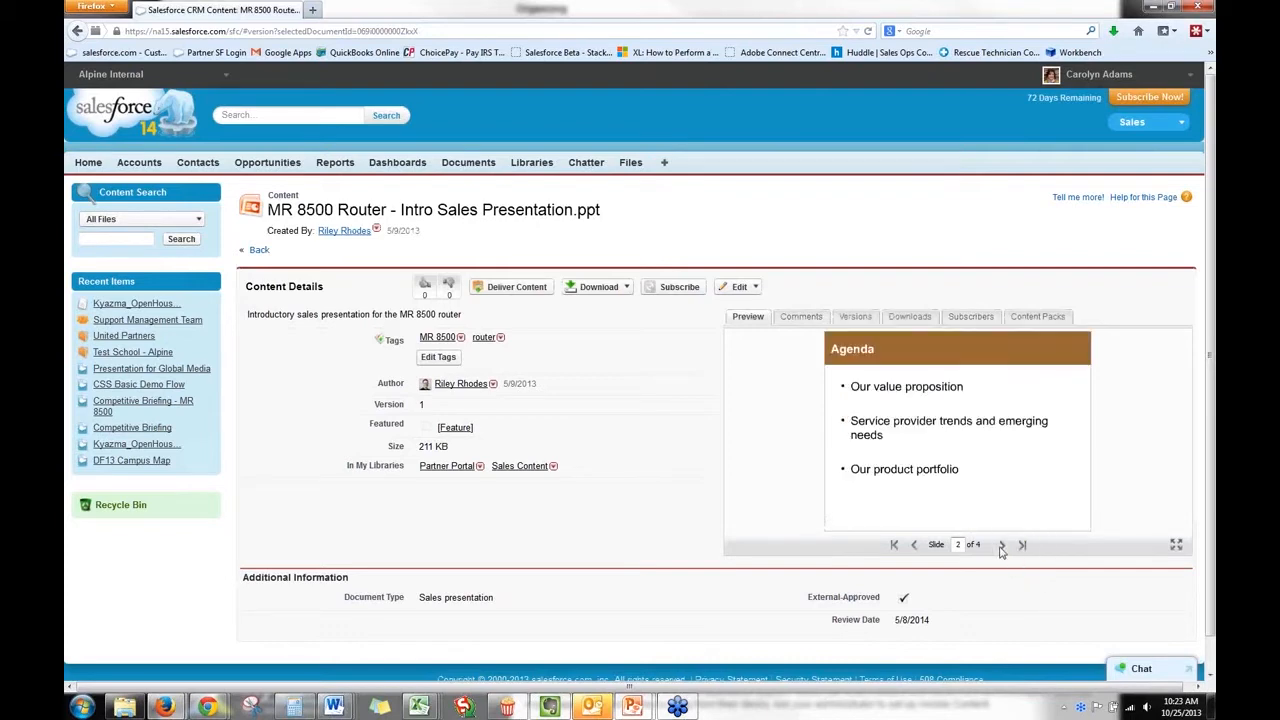
{"action": "left_click", "coordinate": [1001, 546]}
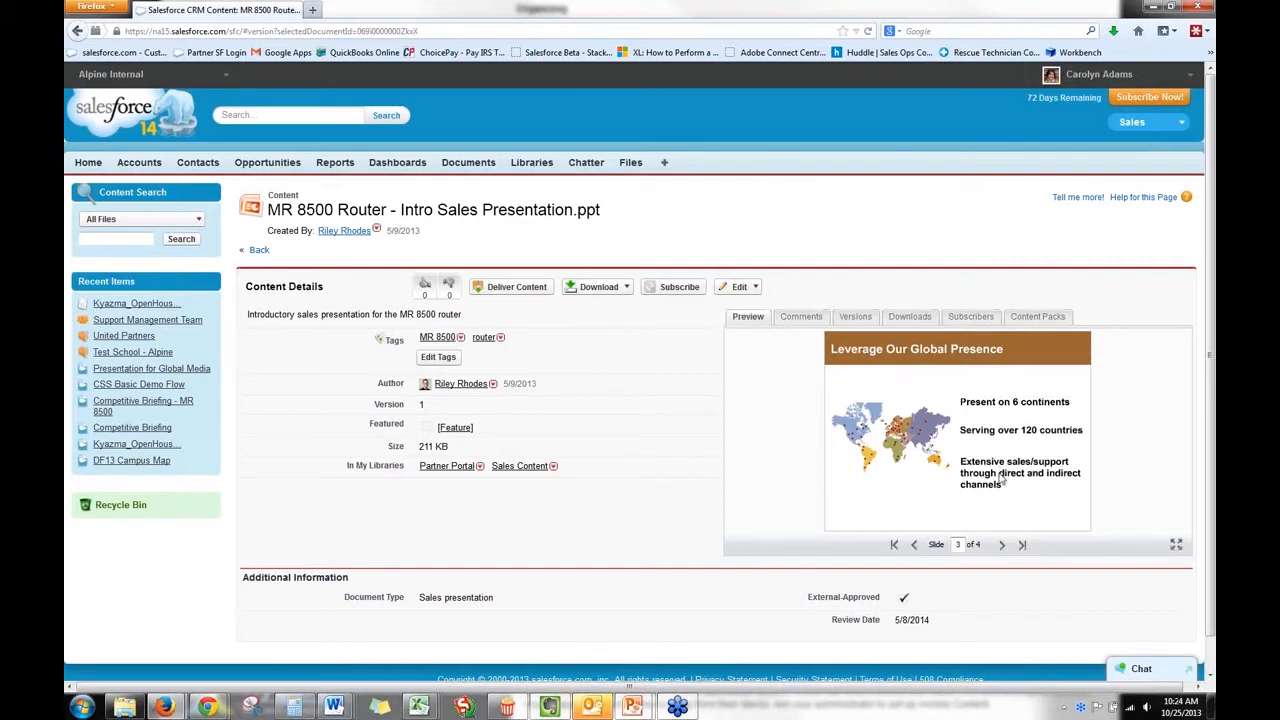
{"action": "left_click", "coordinate": [1001, 545]}
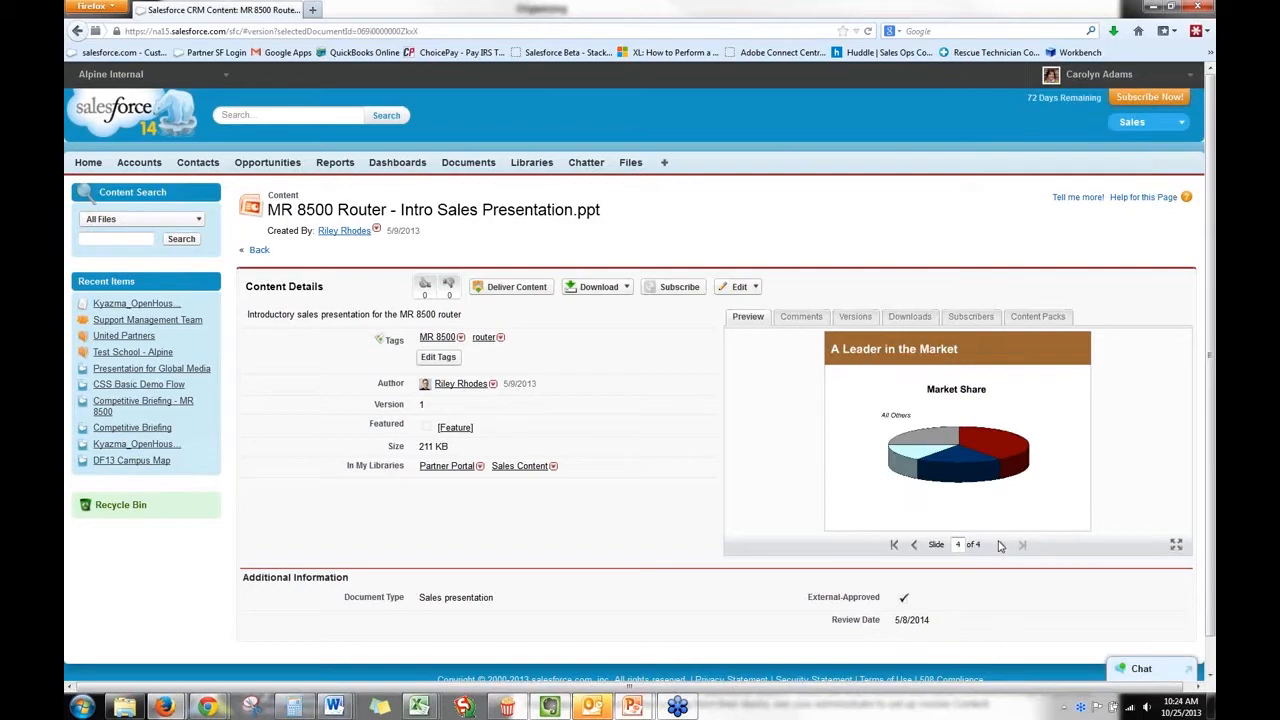
{"action": "left_click", "coordinate": [1176, 545]}
{"action": "key", "text": "Left"}
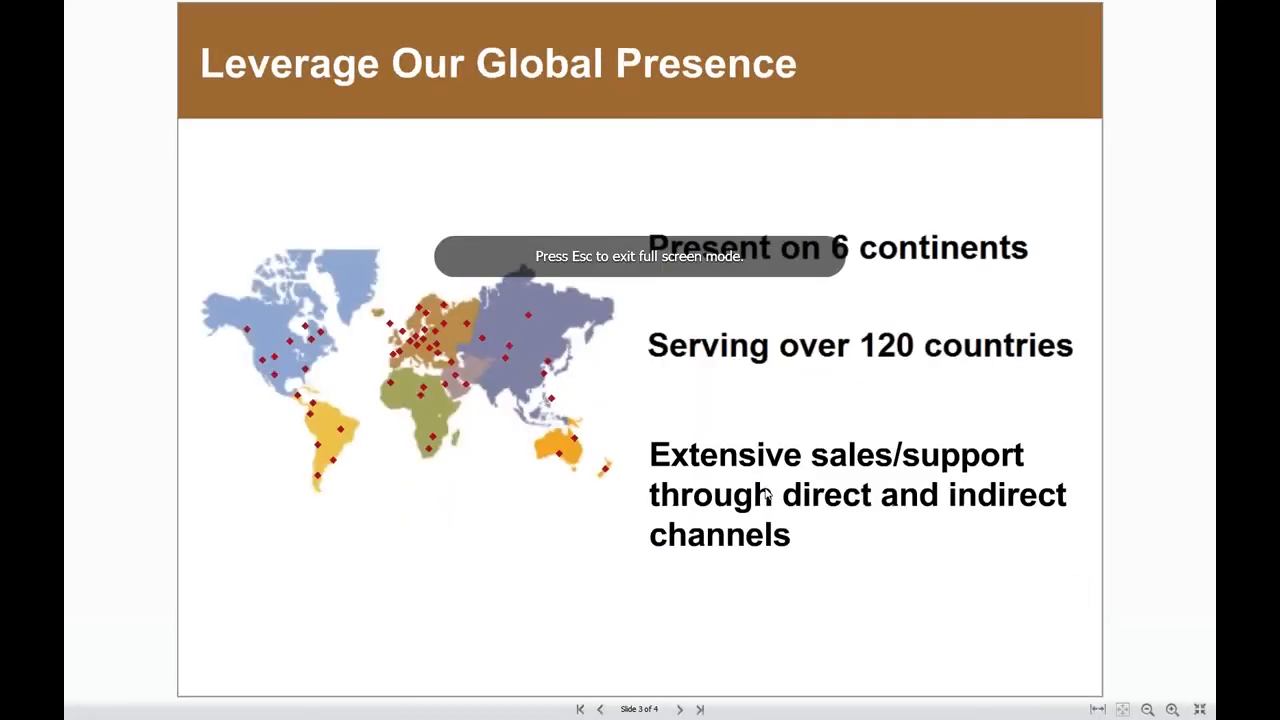
{"action": "key", "text": "Left"}
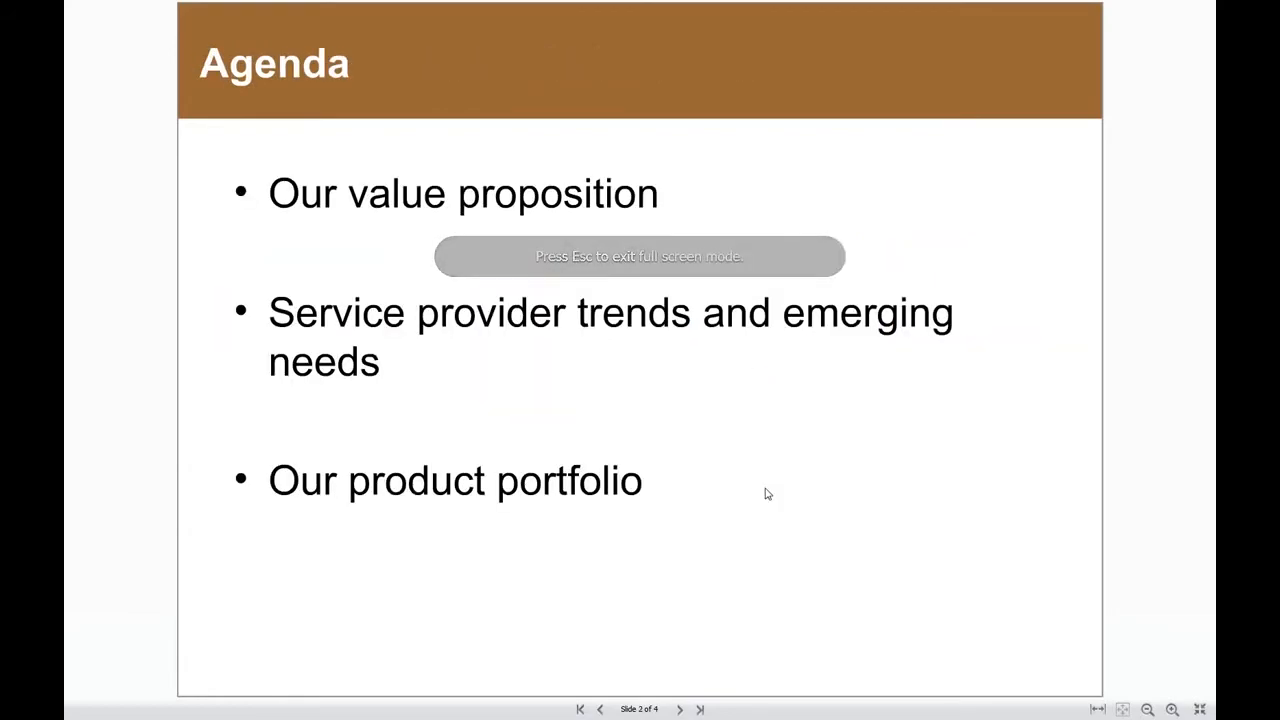
{"action": "key", "text": "Escape"}
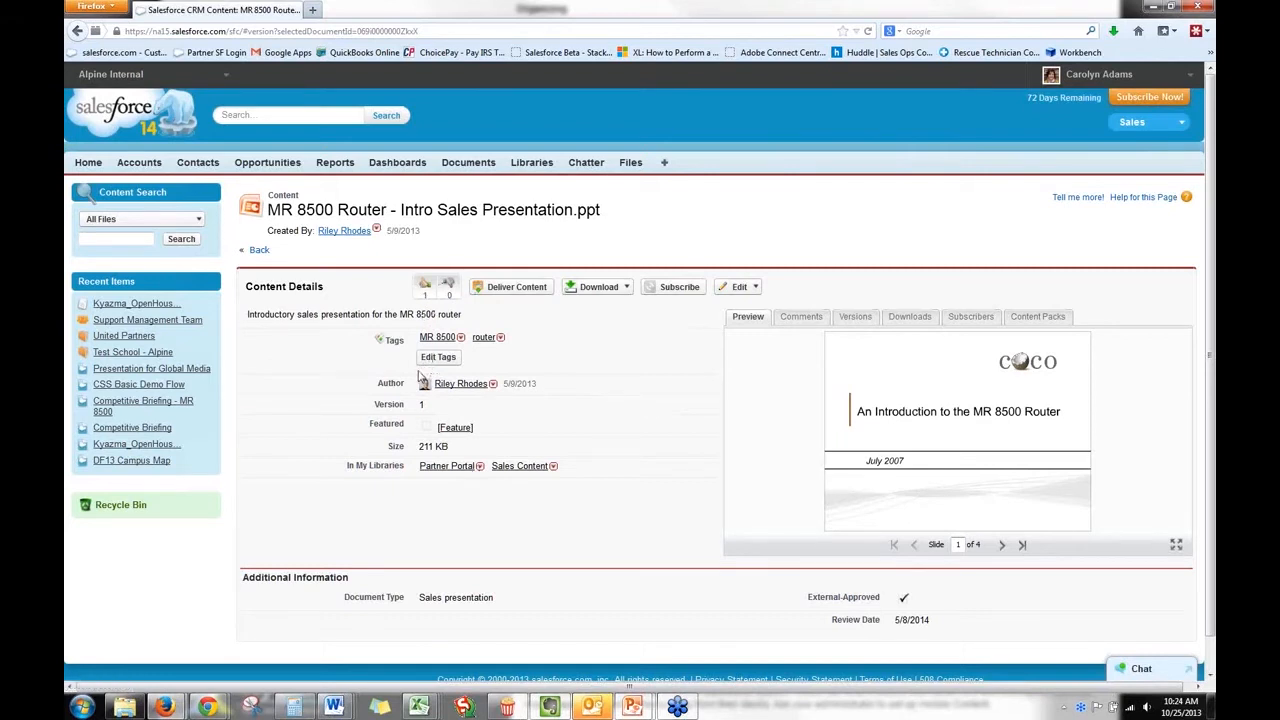
Cast a positive vote for the presentation and save the comment "It would be good to add..." on it.
{"action": "left_click", "coordinate": [424, 288]}
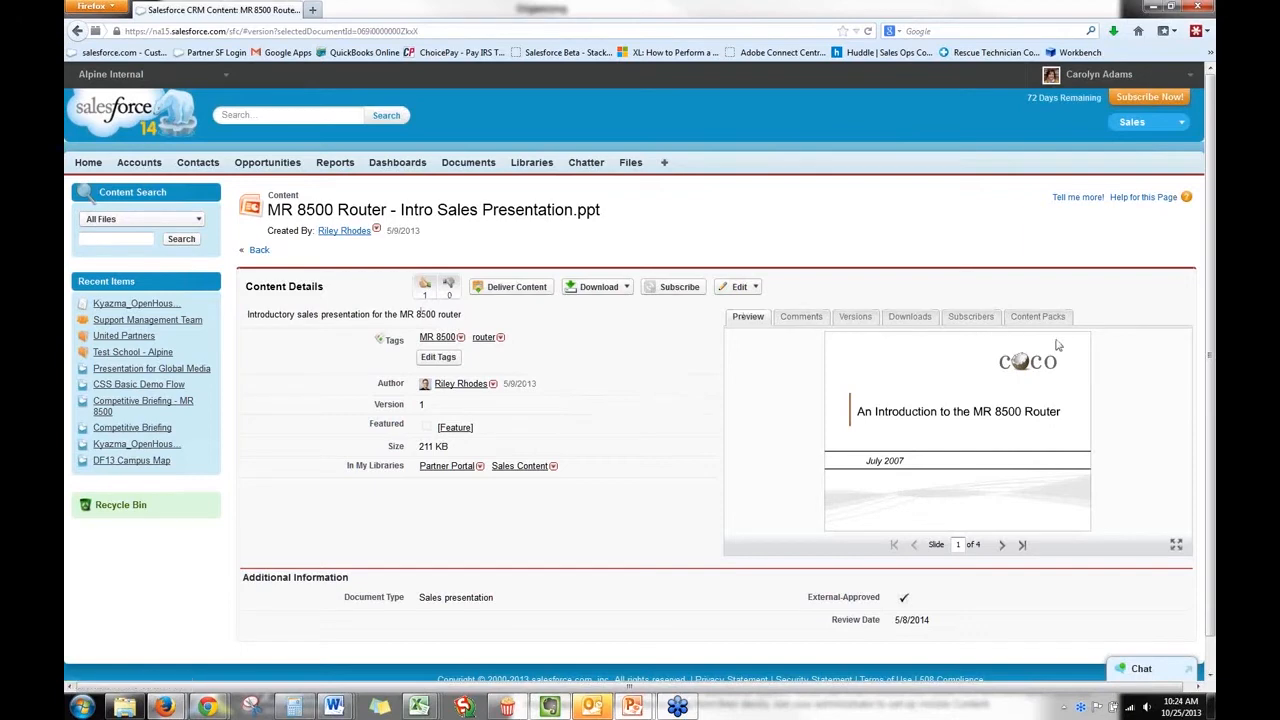
{"action": "left_click", "coordinate": [801, 317]}
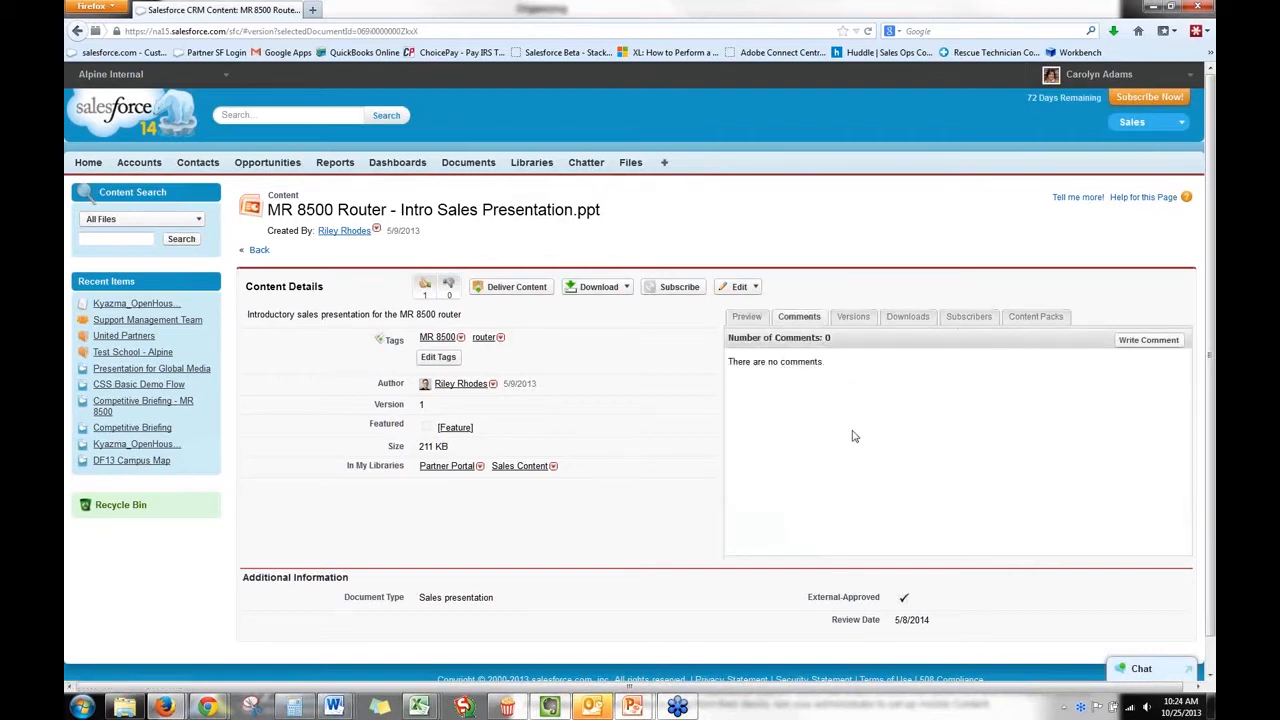
{"action": "left_click", "coordinate": [1145, 342]}
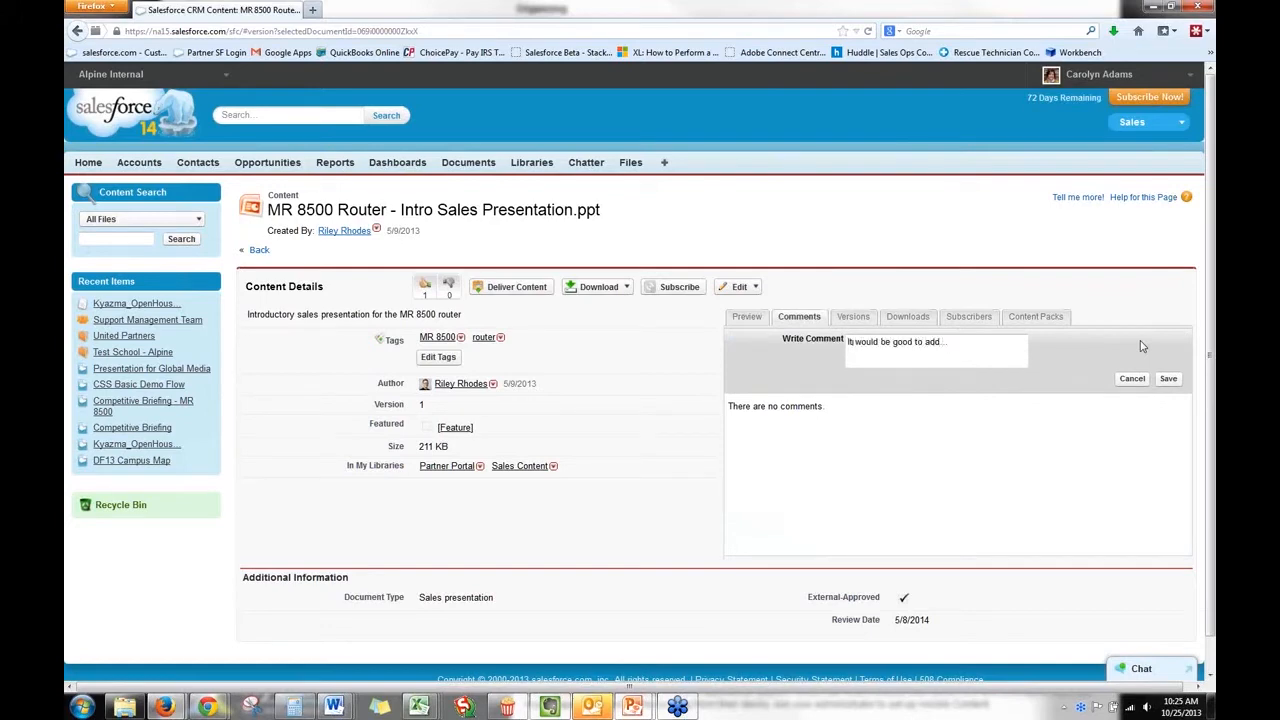
{"action": "left_click", "coordinate": [1164, 379]}
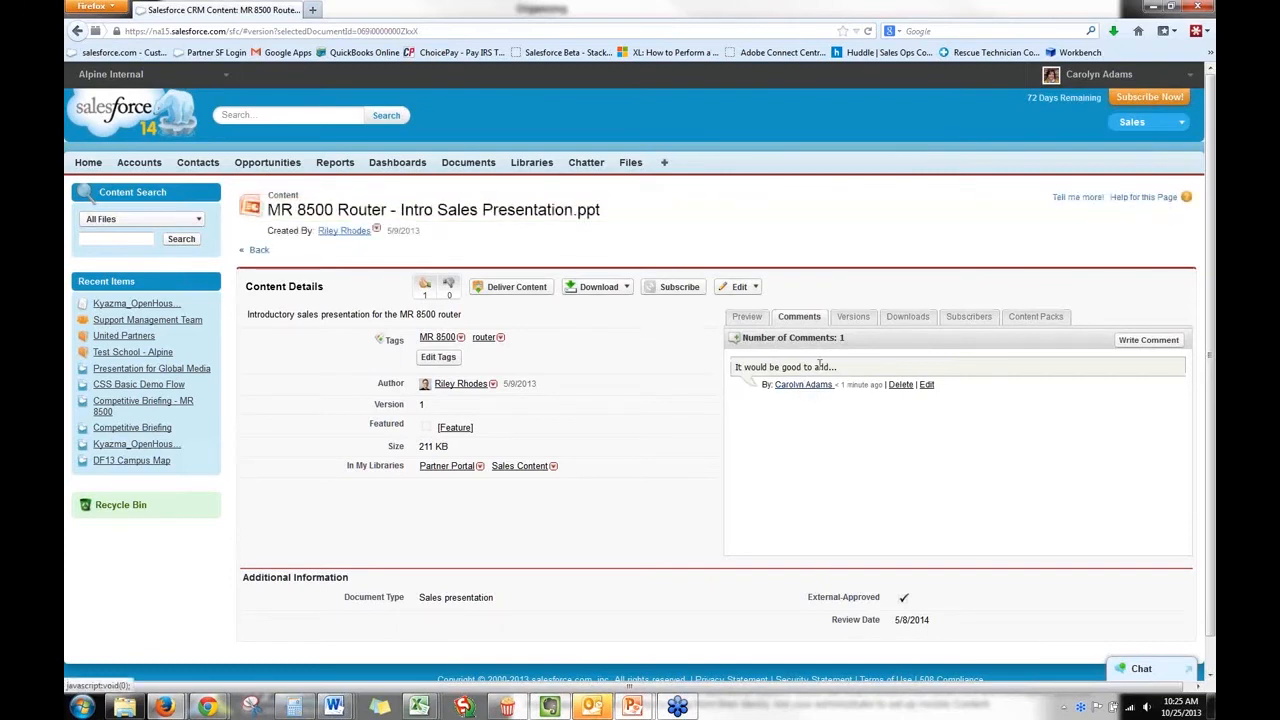
Preview version 1 from the presentation's version history, close it, and check who has downloaded or subscribed to the file.
{"action": "left_click", "coordinate": [849, 322]}
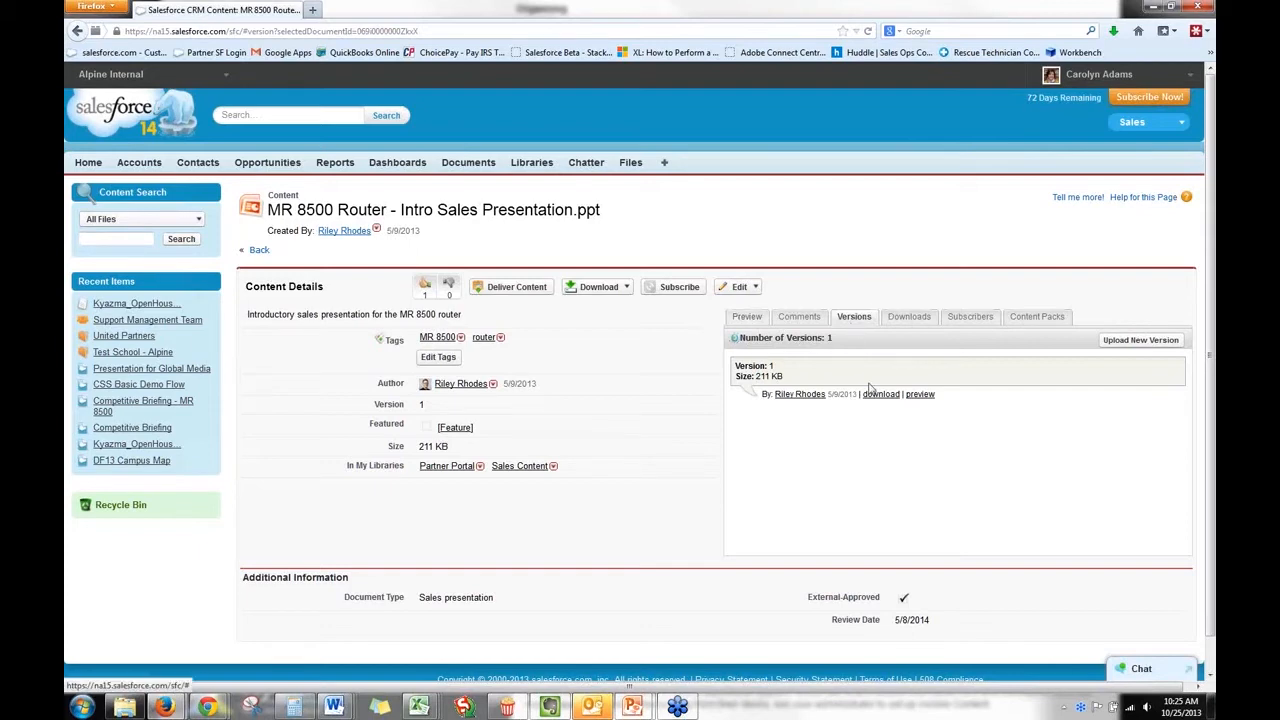
{"action": "left_click", "coordinate": [918, 395]}
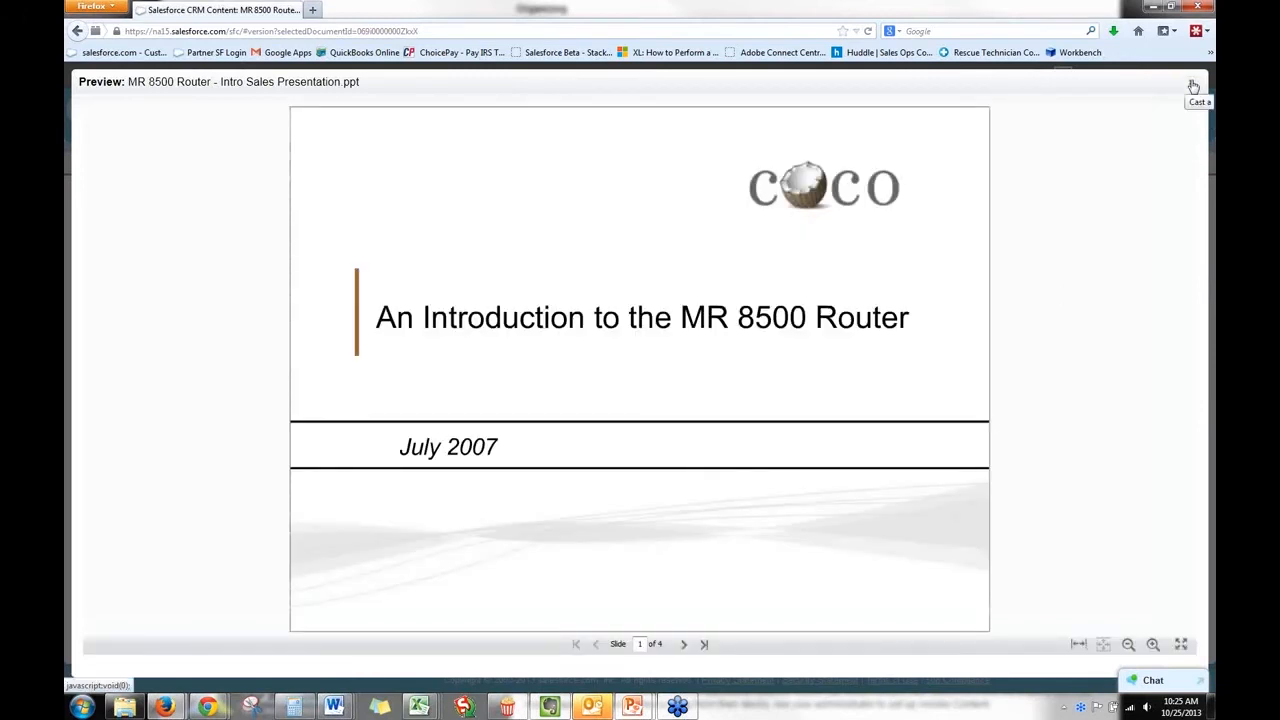
{"action": "left_click", "coordinate": [1193, 87]}
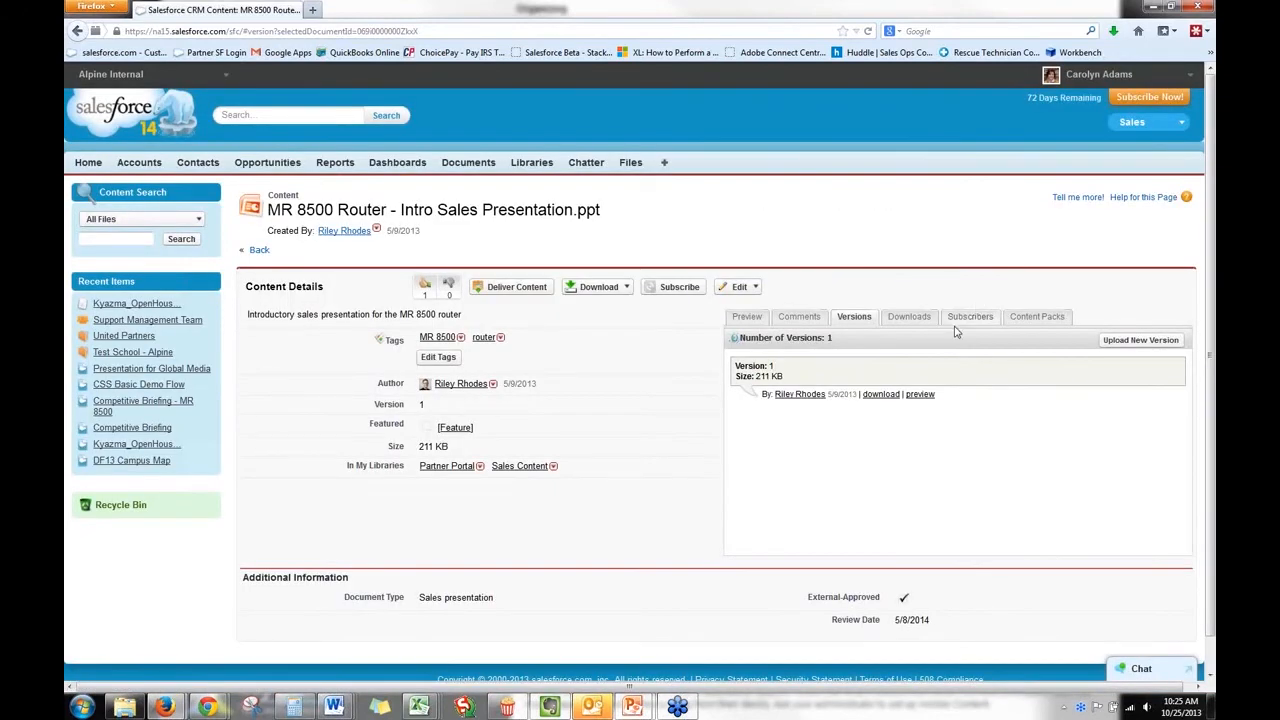
{"action": "left_click", "coordinate": [912, 318]}
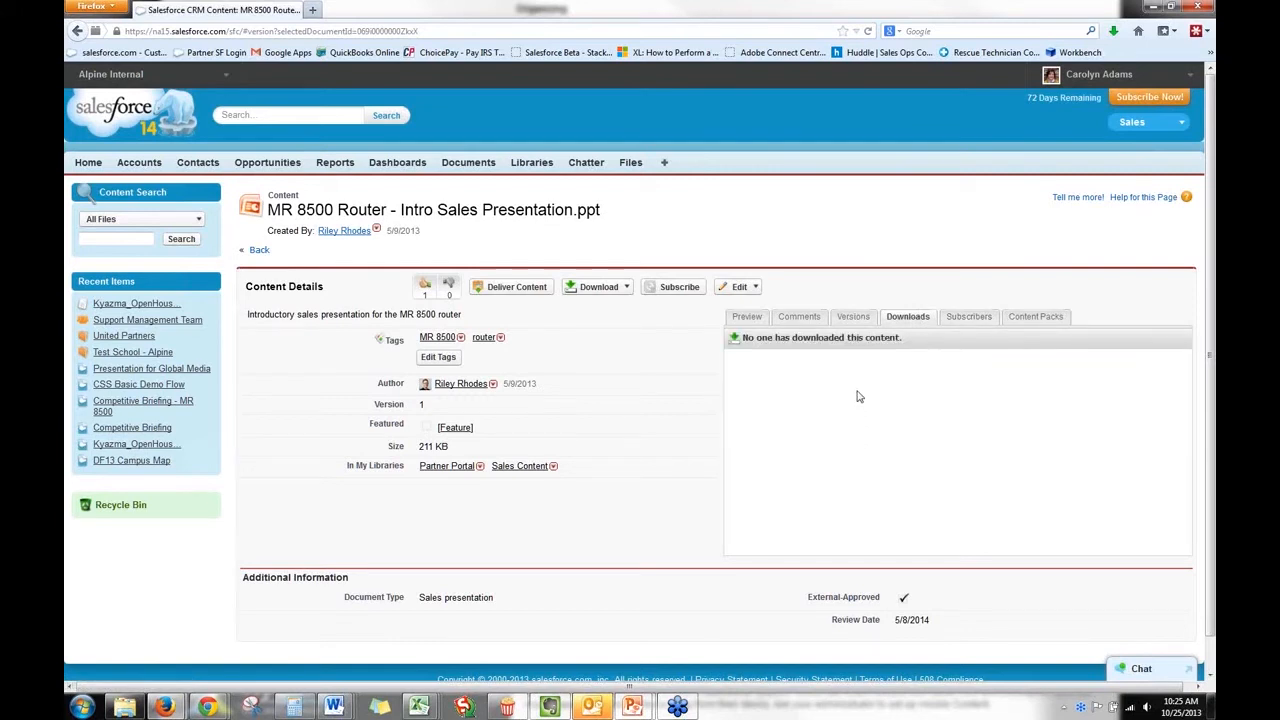
{"action": "left_click", "coordinate": [969, 320]}
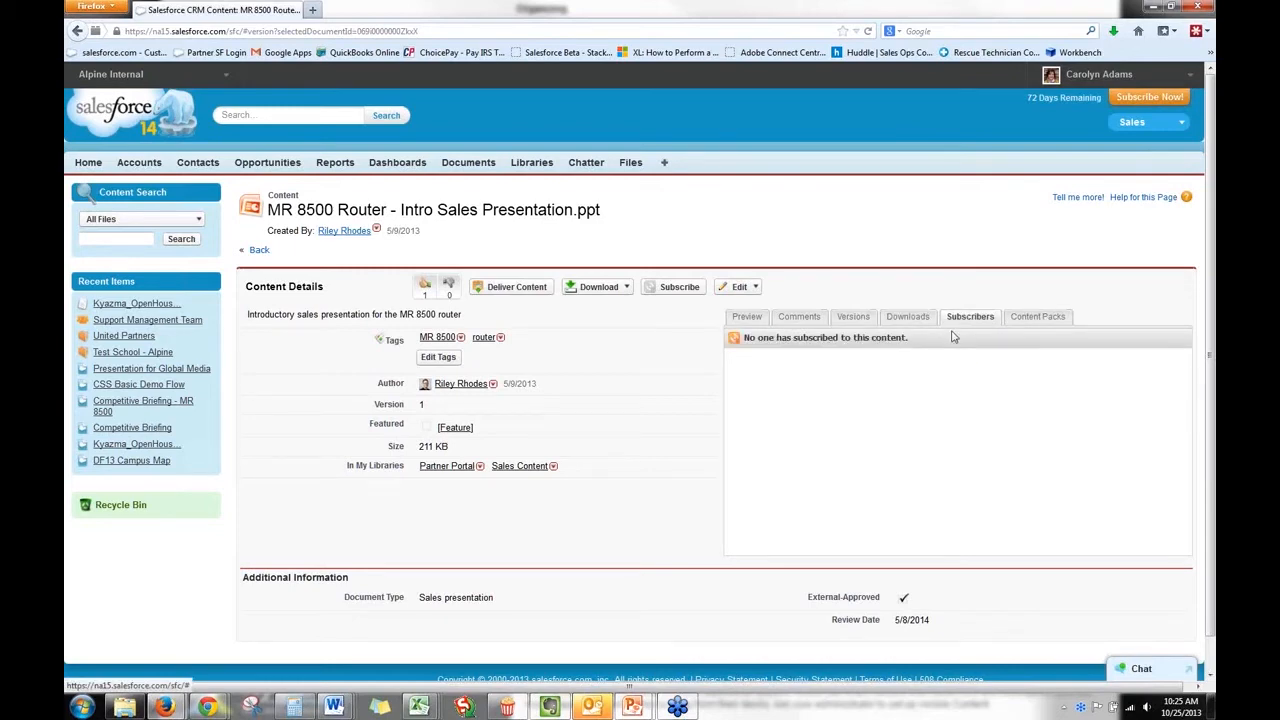
Subscribe to the presentation, recheck its subscriber list, and check which content packs include it.
{"action": "left_click", "coordinate": [676, 288]}
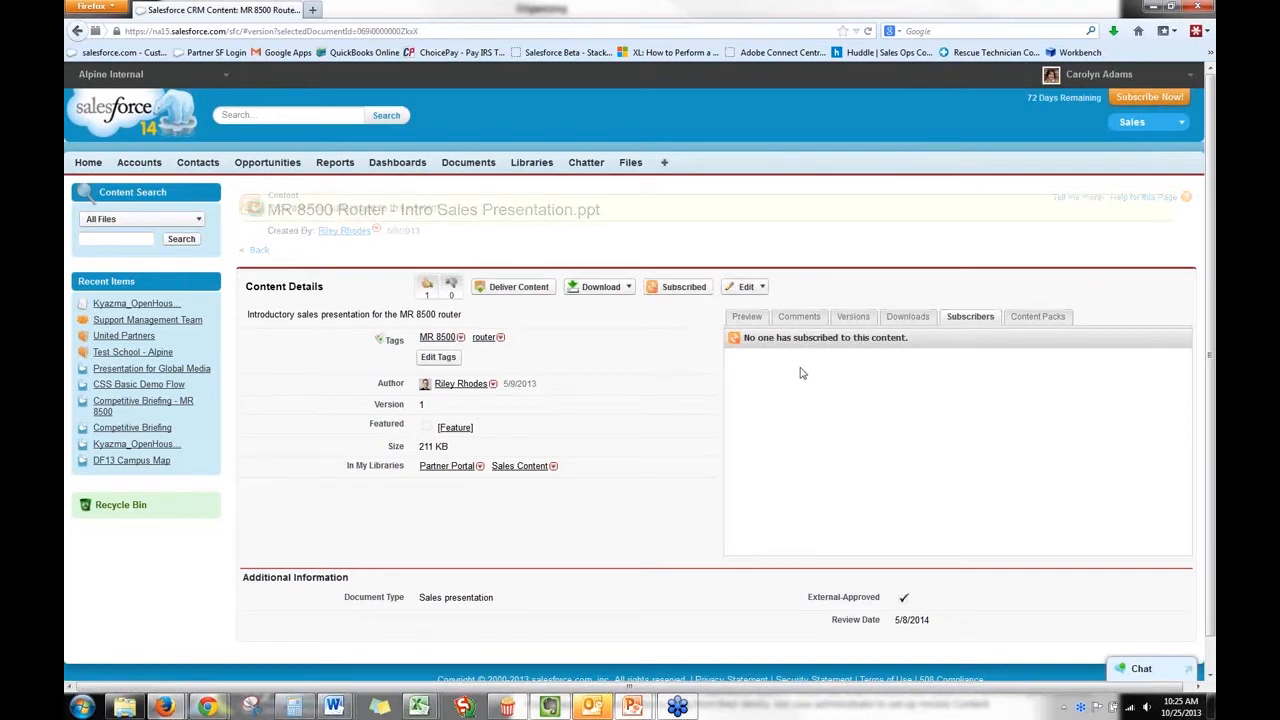
{"action": "left_click", "coordinate": [910, 320]}
{"action": "left_click", "coordinate": [962, 316]}
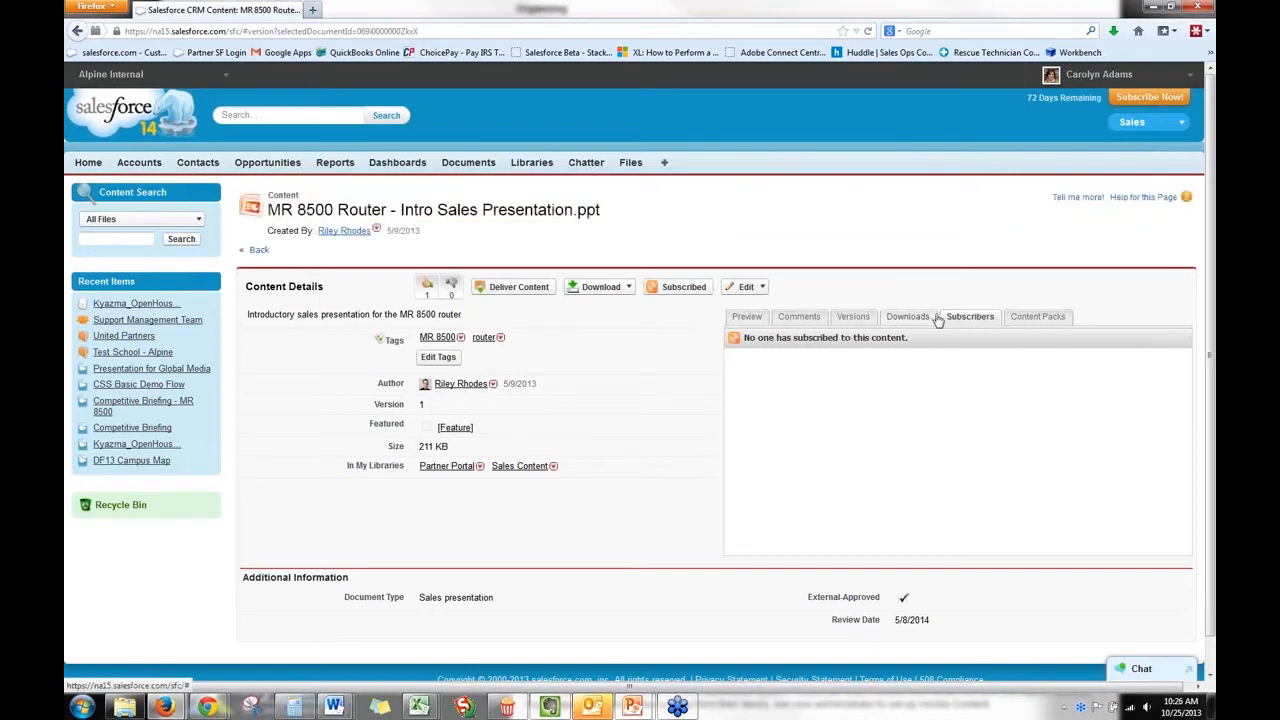
{"action": "left_click", "coordinate": [1021, 322]}
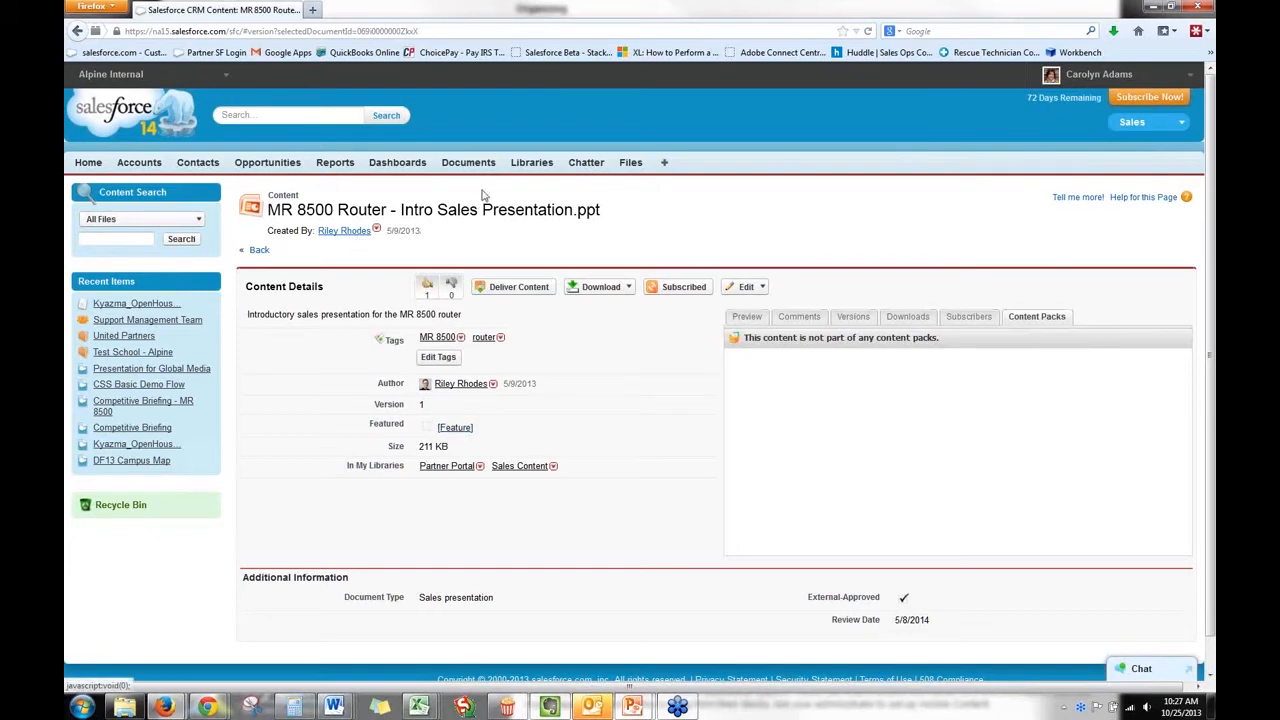
Go to the Sales Content library and start creating a new content pack.
{"action": "left_click", "coordinate": [521, 163]}
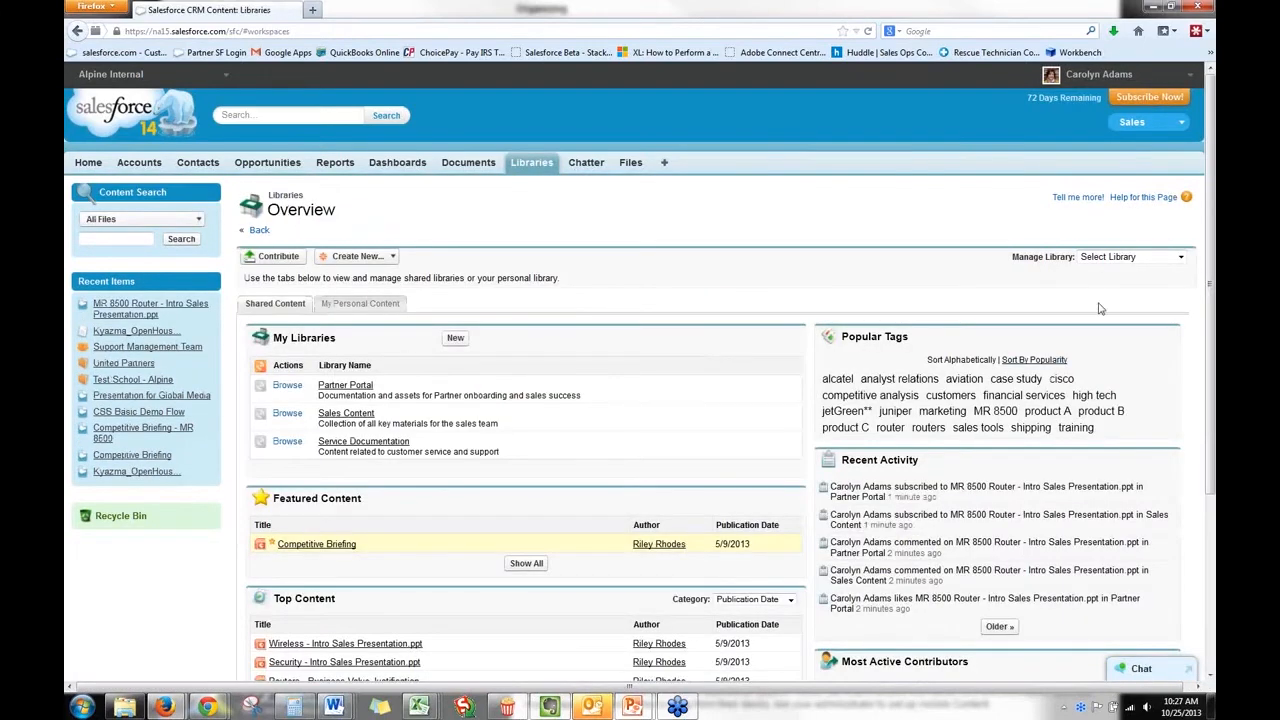
{"action": "left_click", "coordinate": [1105, 257]}
{"action": "left_click", "coordinate": [1106, 313]}
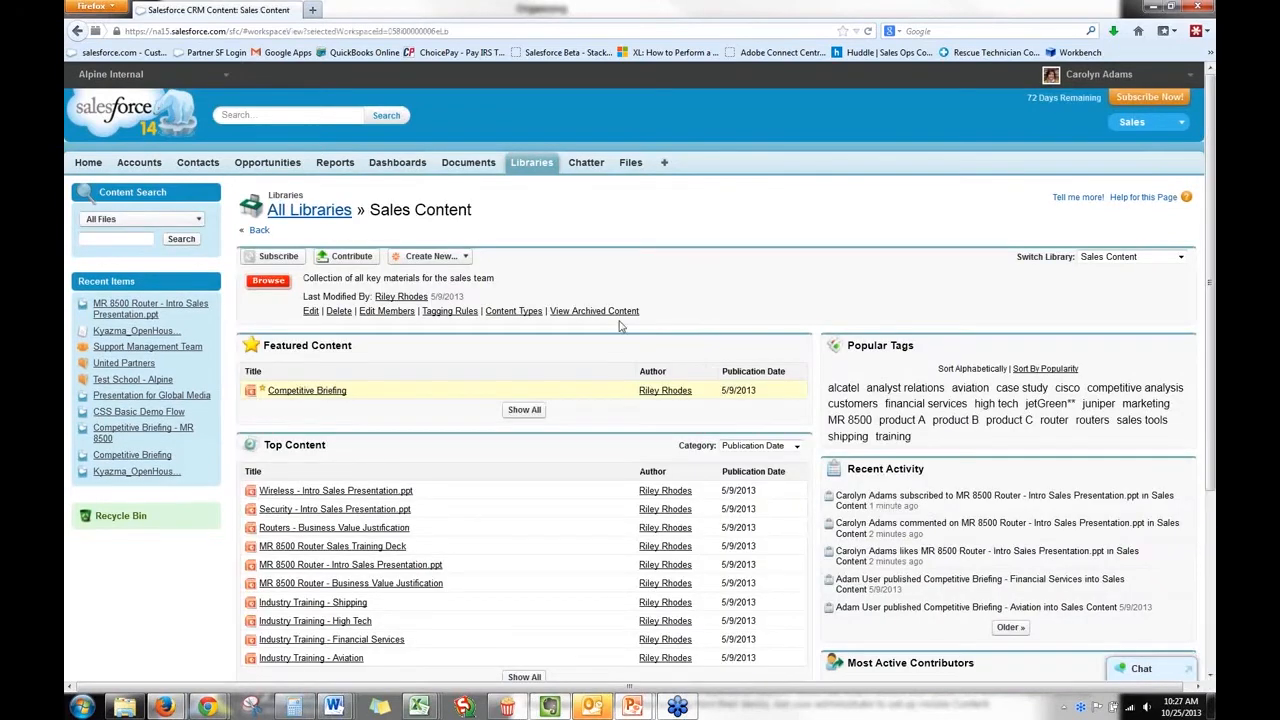
{"action": "left_click", "coordinate": [465, 258]}
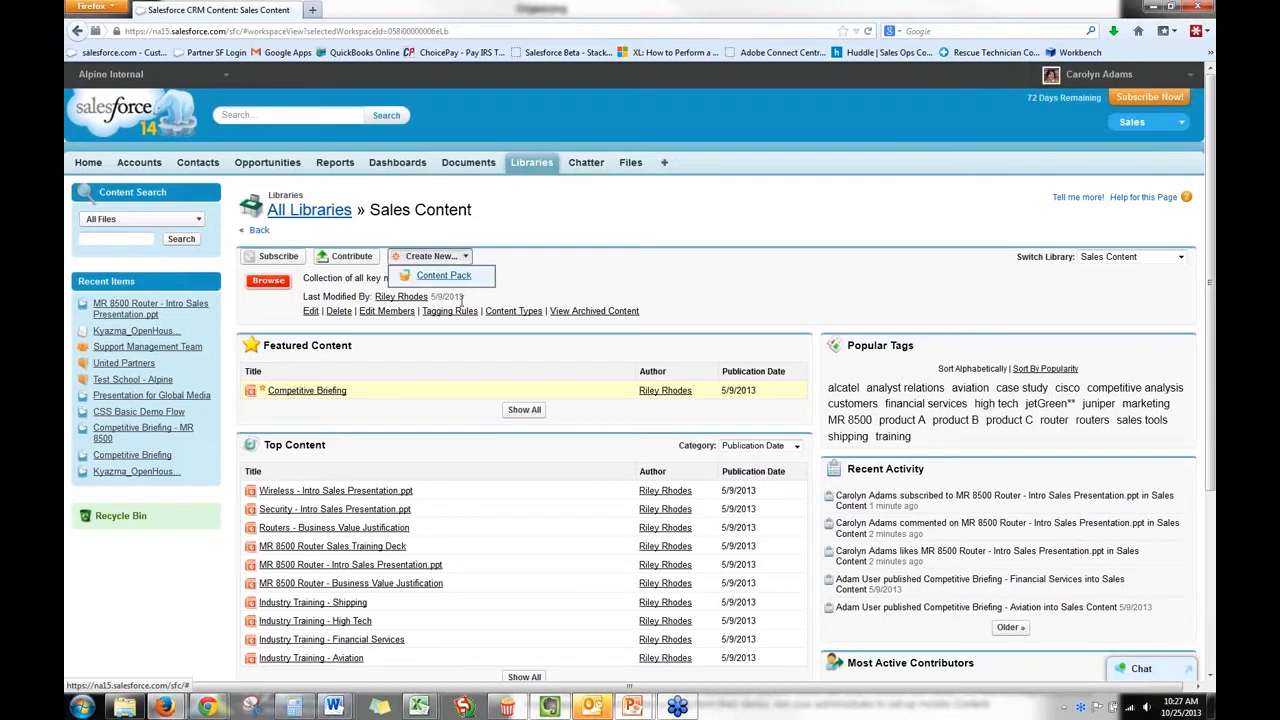
{"action": "left_click", "coordinate": [443, 277]}
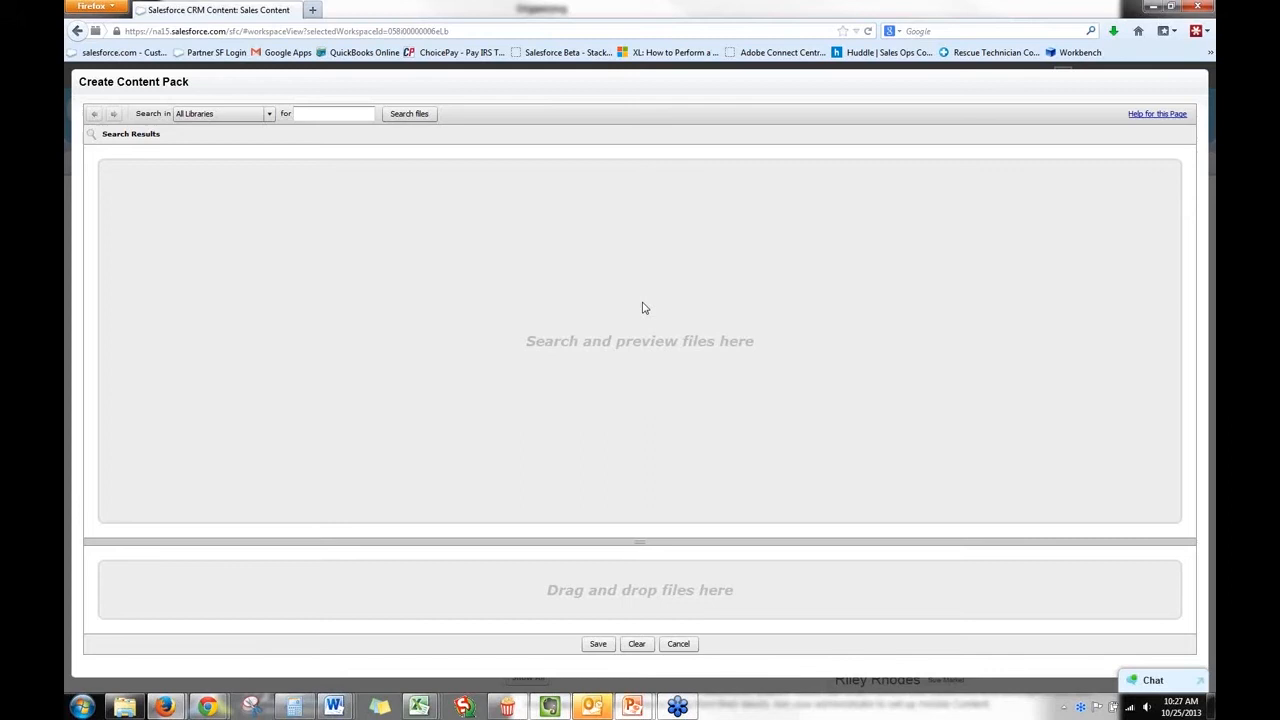
Search all libraries for "product" and add Intro to products and services, the Kyazma PDF and SFA Basic Demo Flow to the content pack.
{"action": "left_click", "coordinate": [327, 113]}
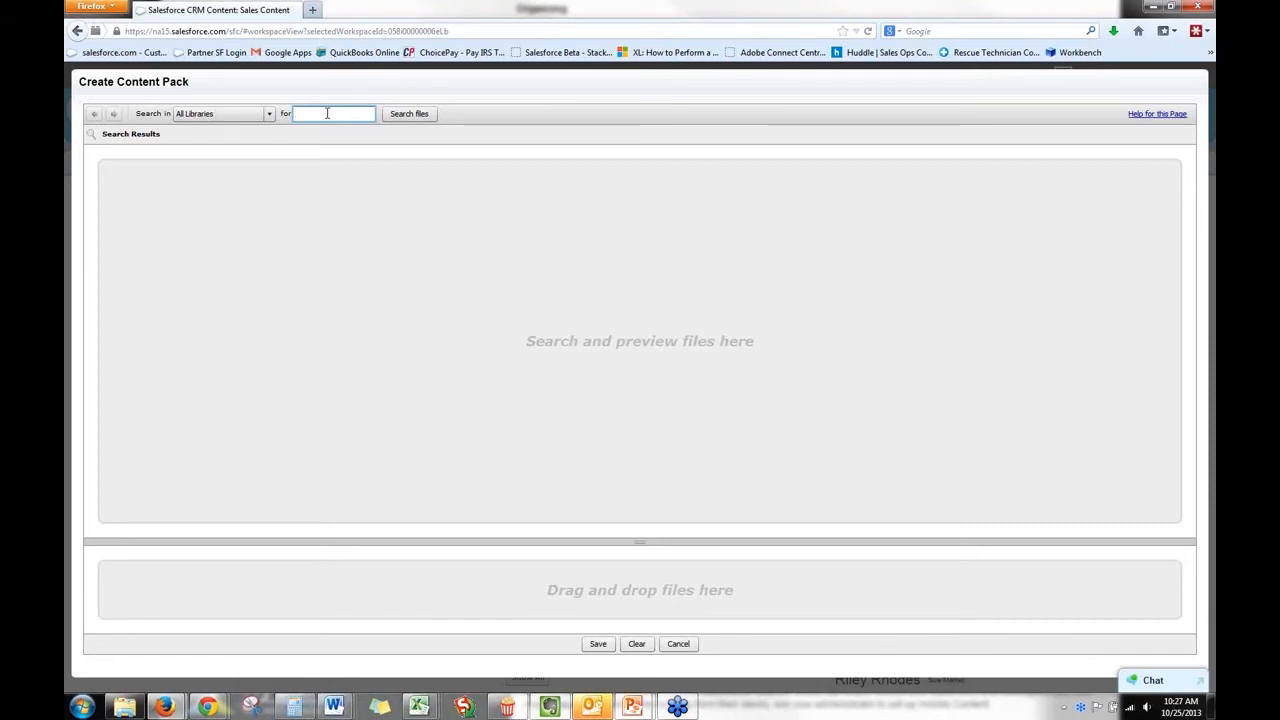
{"action": "type", "text": "roduct"}
{"action": "key", "text": "Return"}
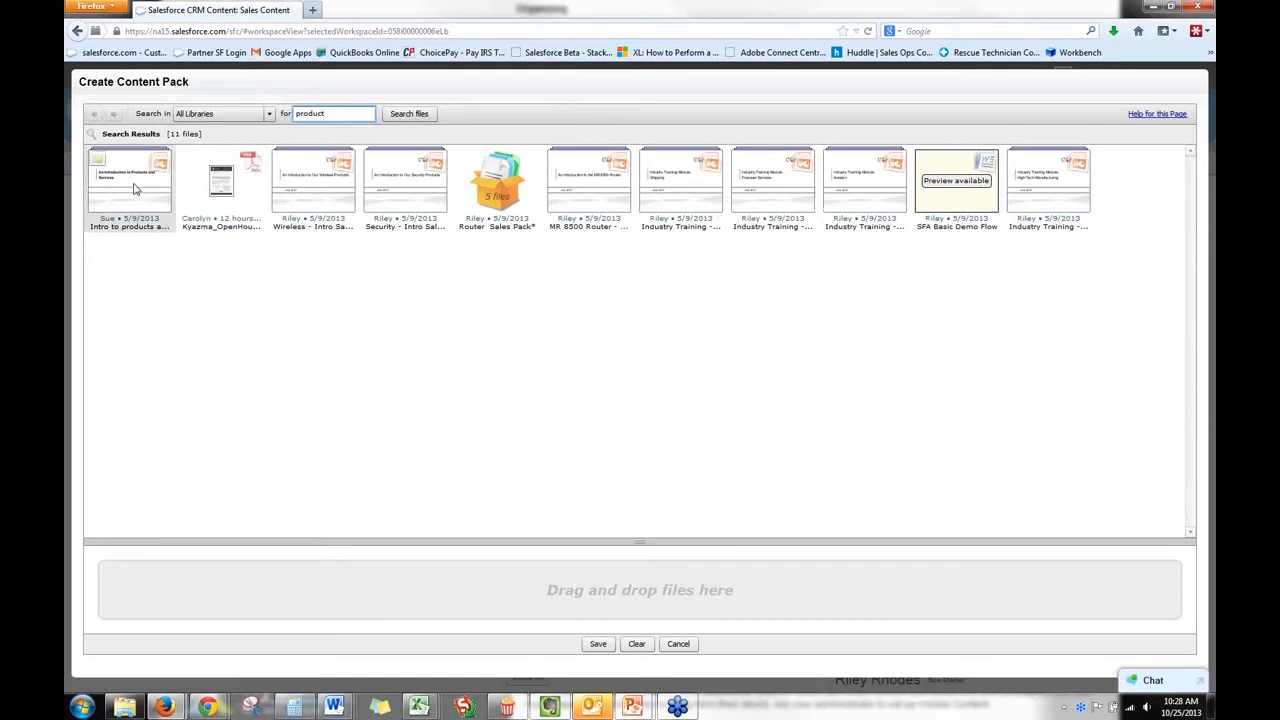
{"action": "left_click_drag", "start_coordinate": [137, 192], "coordinate": [189, 591]}
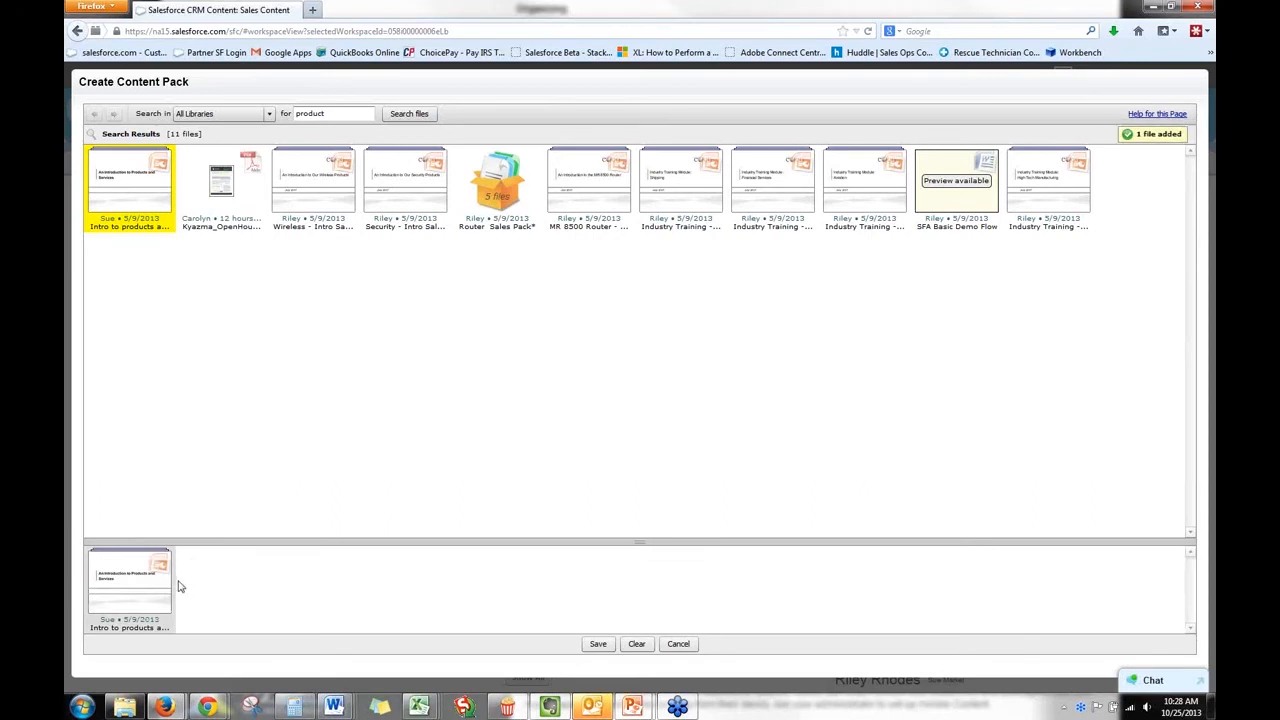
{"action": "left_click_drag", "start_coordinate": [219, 191], "coordinate": [236, 590]}
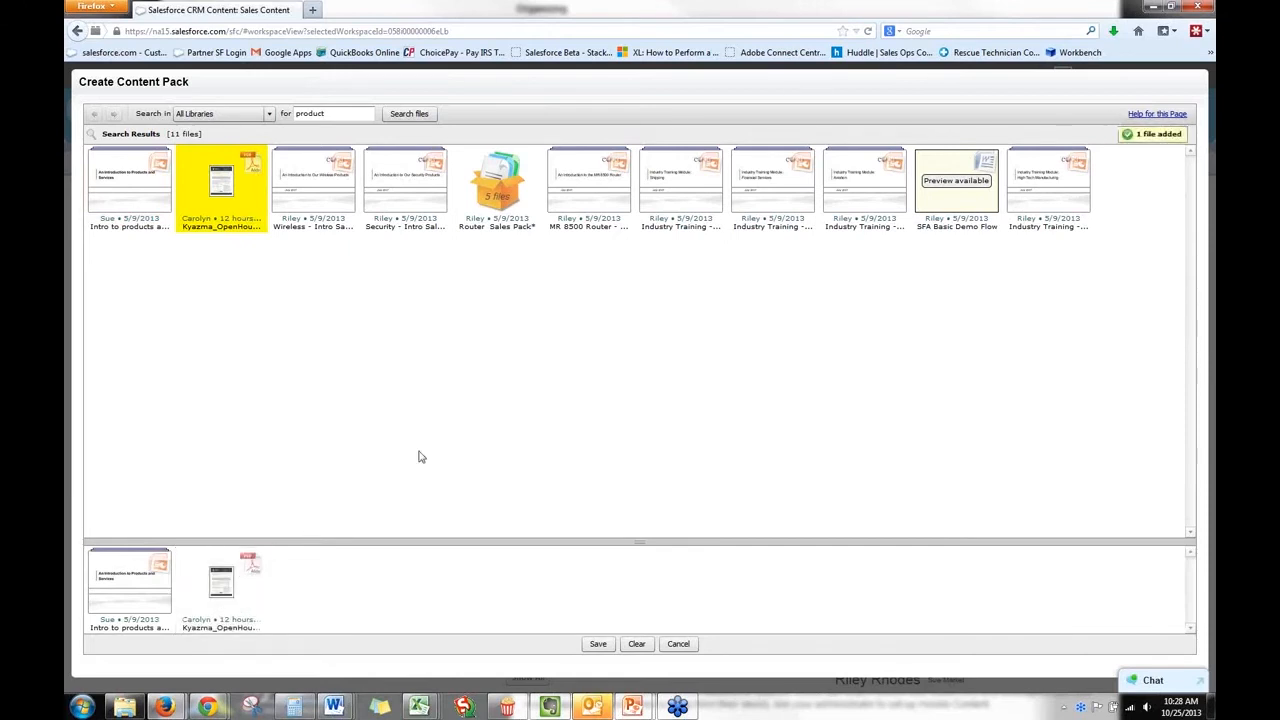
{"action": "left_click_drag", "start_coordinate": [962, 205], "coordinate": [360, 585]}
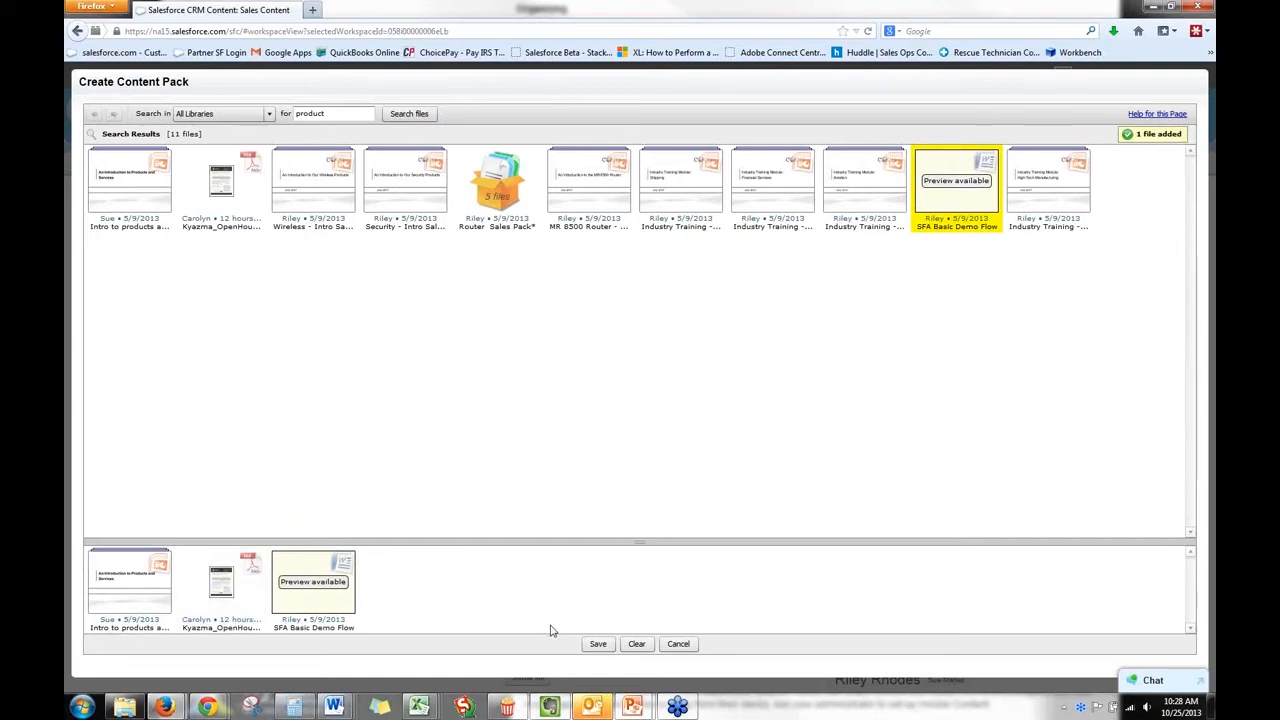
Save the content pack in the personal library with the title "Preso for United Partners".
{"action": "left_click", "coordinate": [598, 643]}
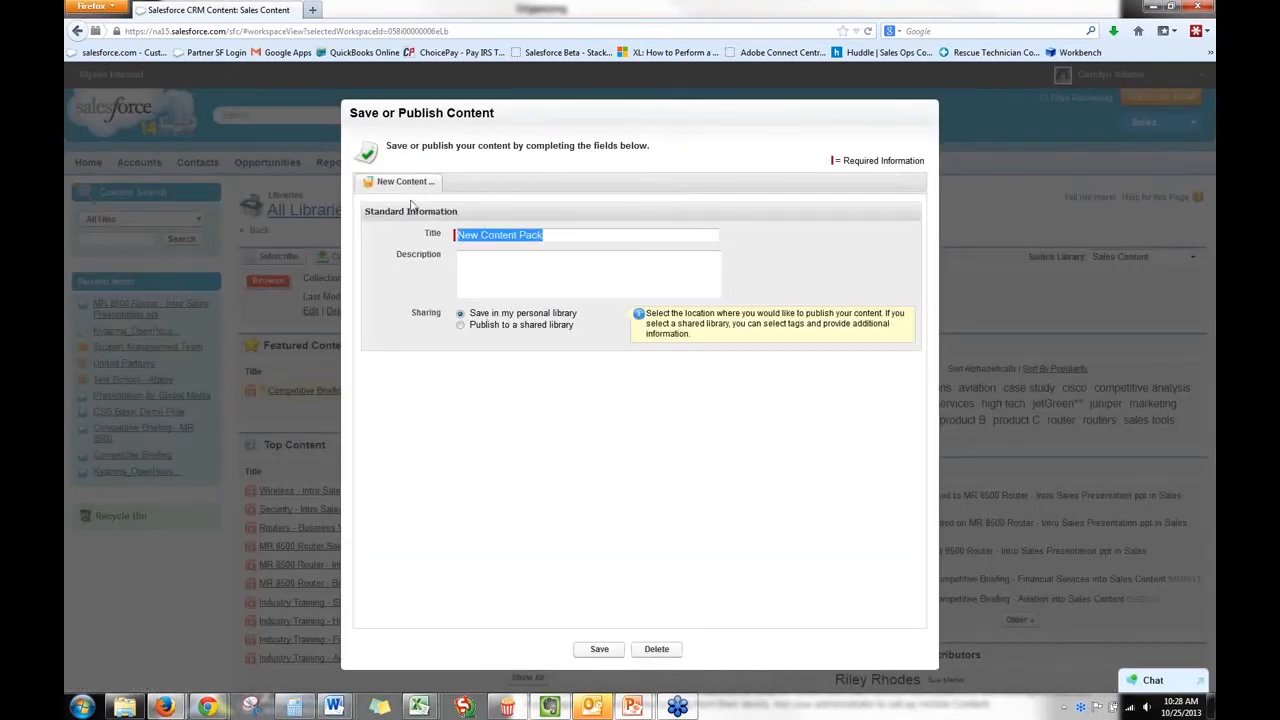
{"action": "type", "text": "P"}
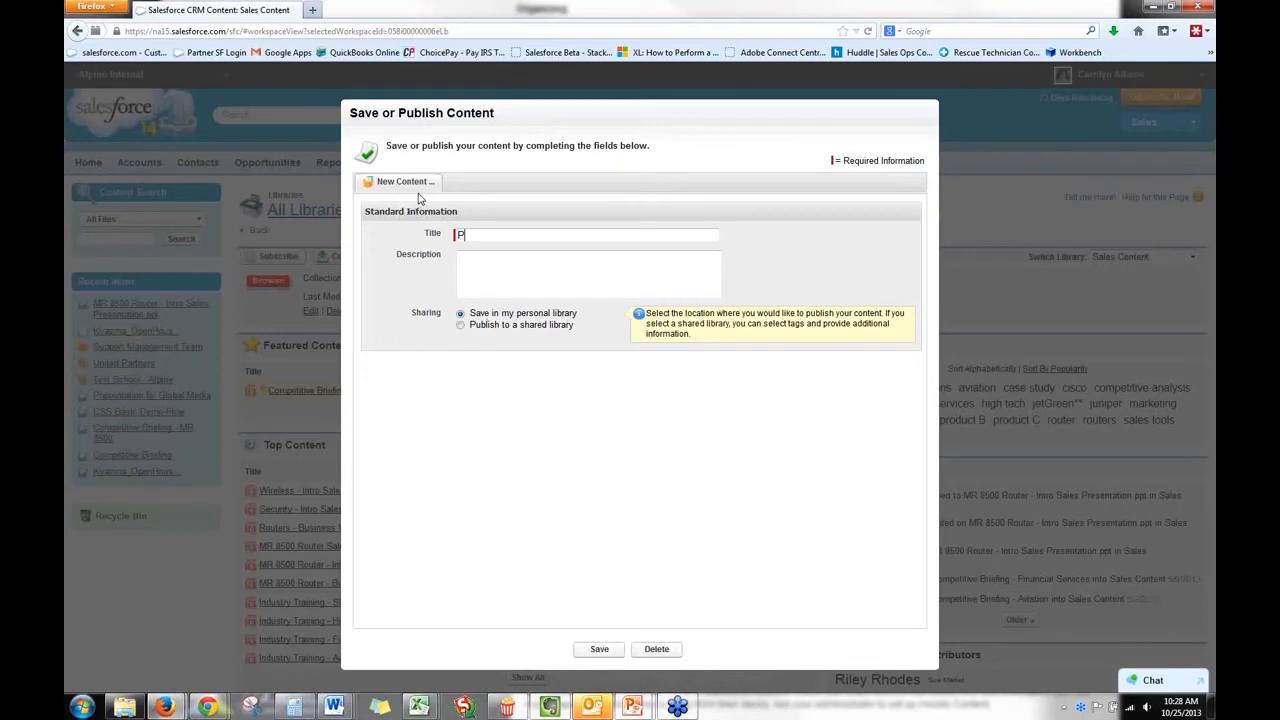
{"action": "type", "text": "reso for United Partners"}
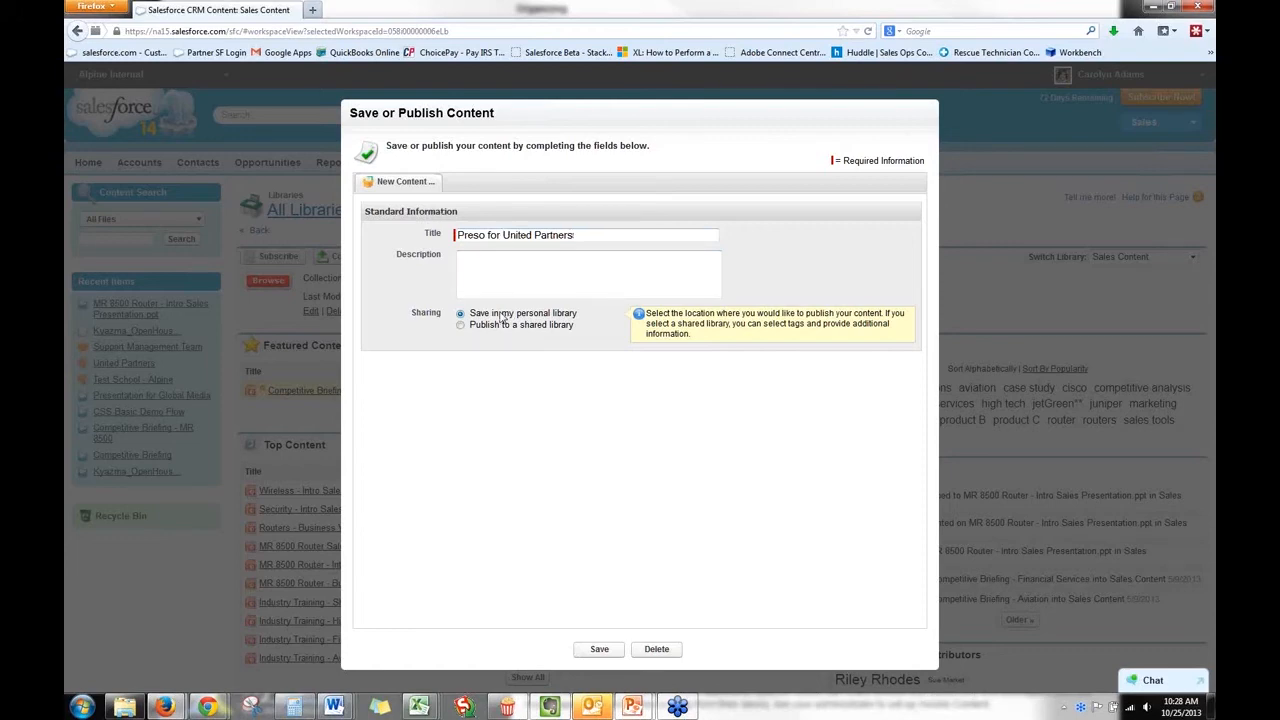
{"action": "left_click", "coordinate": [599, 650]}
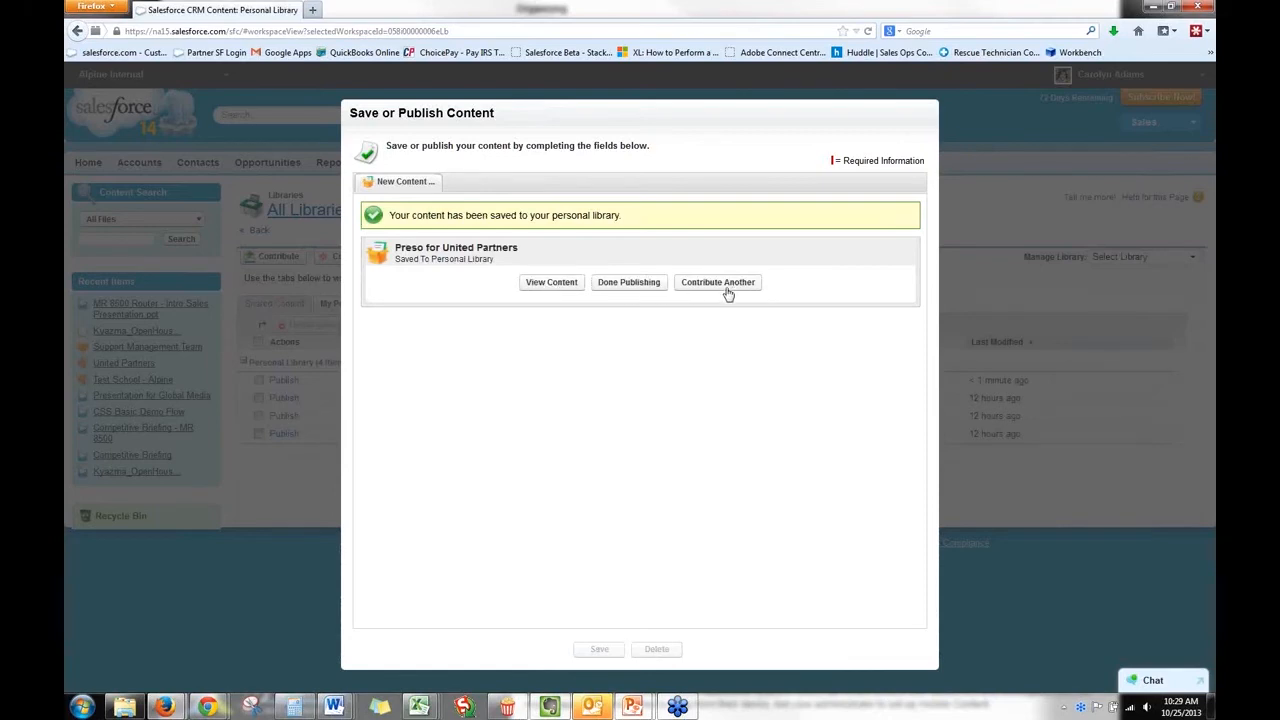
View the saved content pack and browse its file previews through to the last file and back to the first.
{"action": "left_click", "coordinate": [552, 284]}
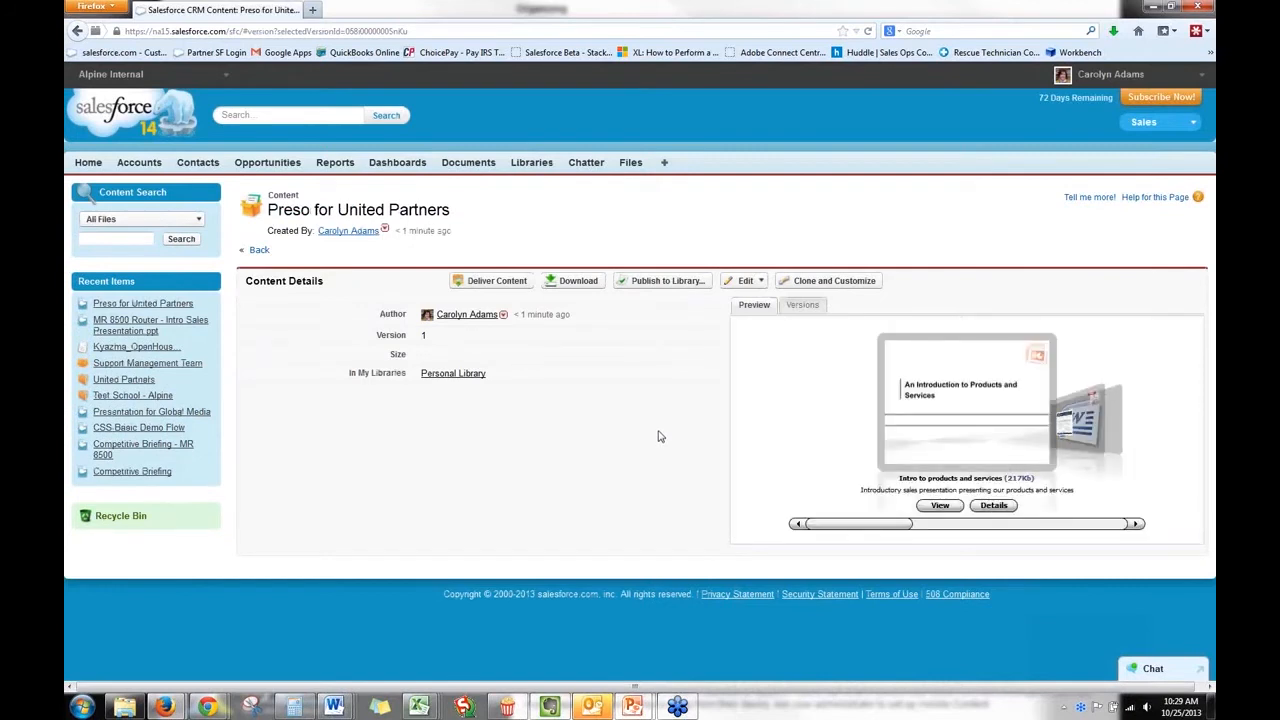
{"action": "left_click", "coordinate": [1136, 526]}
{"action": "left_click", "coordinate": [1136, 526]}
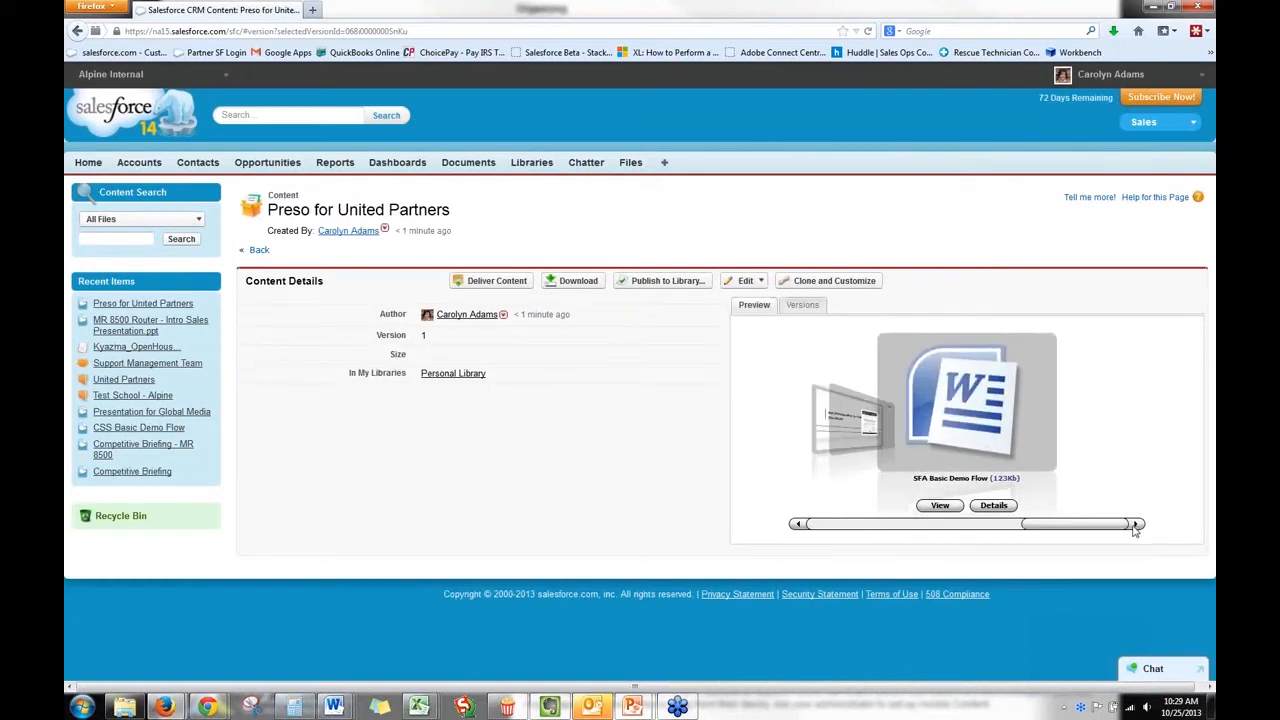
{"action": "left_click", "coordinate": [798, 525]}
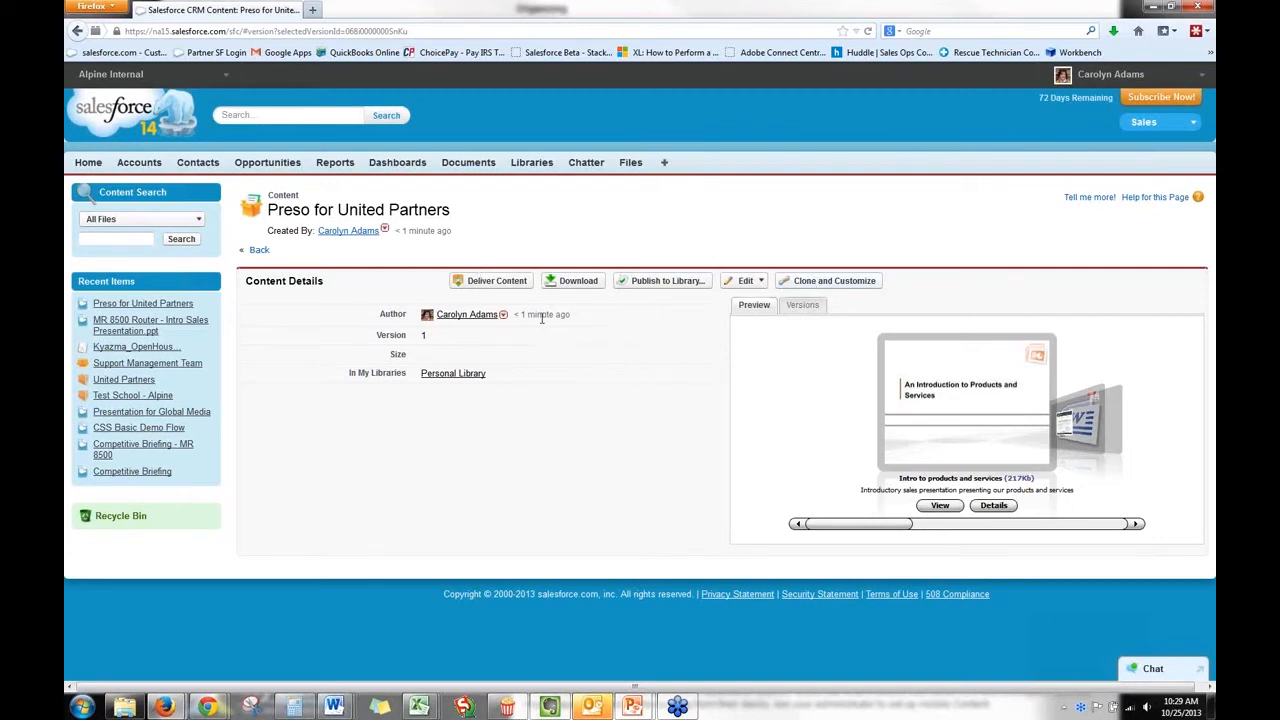
Start a content delivery for the Preso for United Partners pack and name it "Presentation for United Partners 10/25/2013".
{"action": "left_click", "coordinate": [520, 285]}
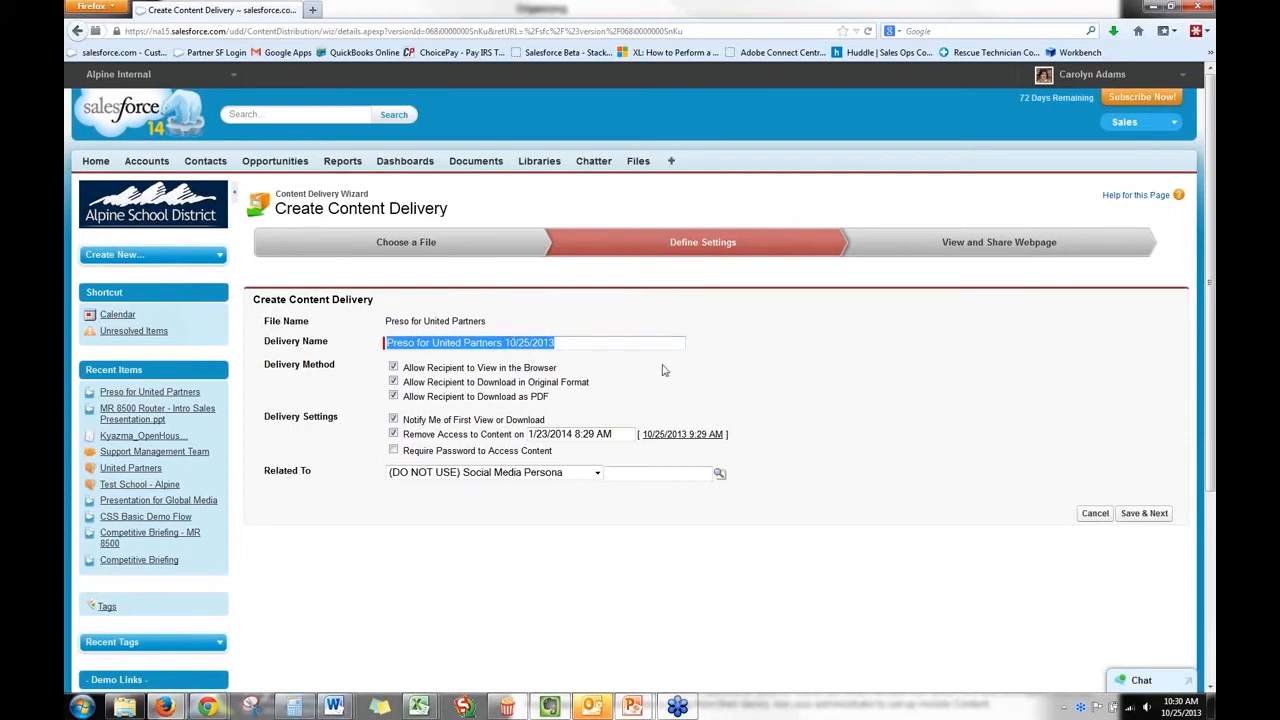
{"action": "left_click", "coordinate": [608, 376]}
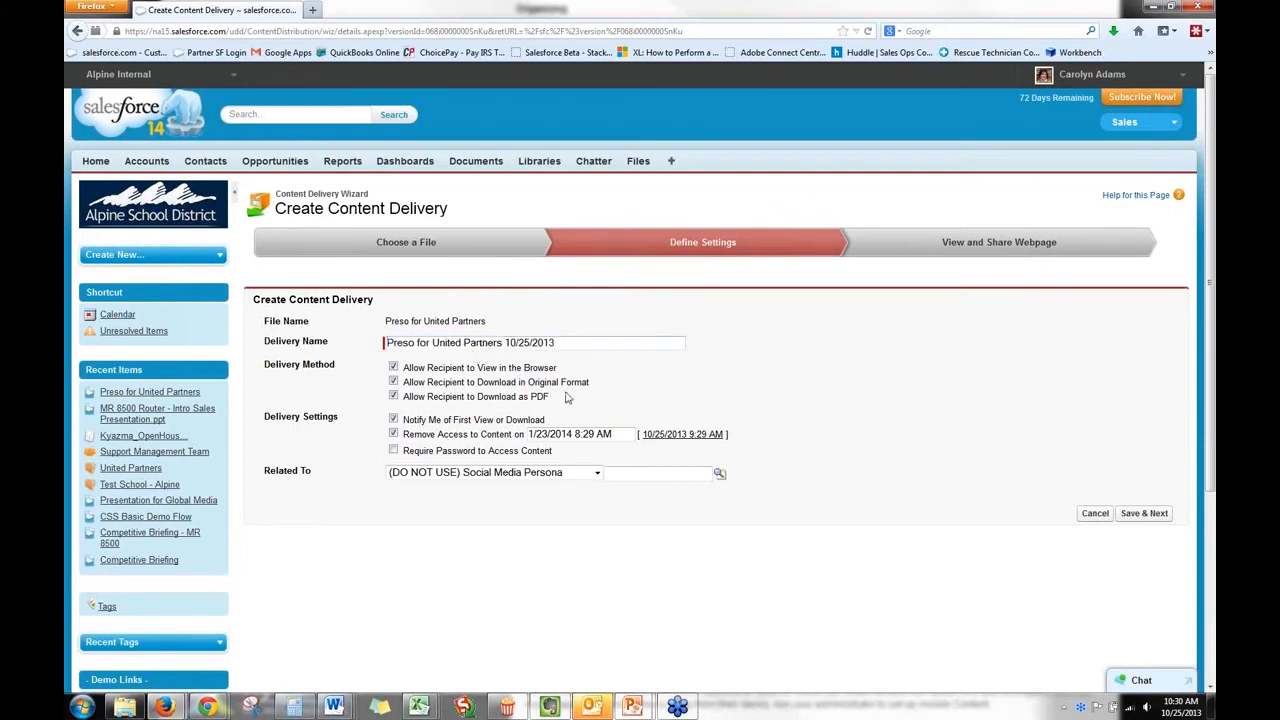
{"action": "left_click_drag", "start_coordinate": [388, 344], "coordinate": [638, 345]}
{"action": "left_click", "coordinate": [411, 342]}
{"action": "type", "text": "entatio"}
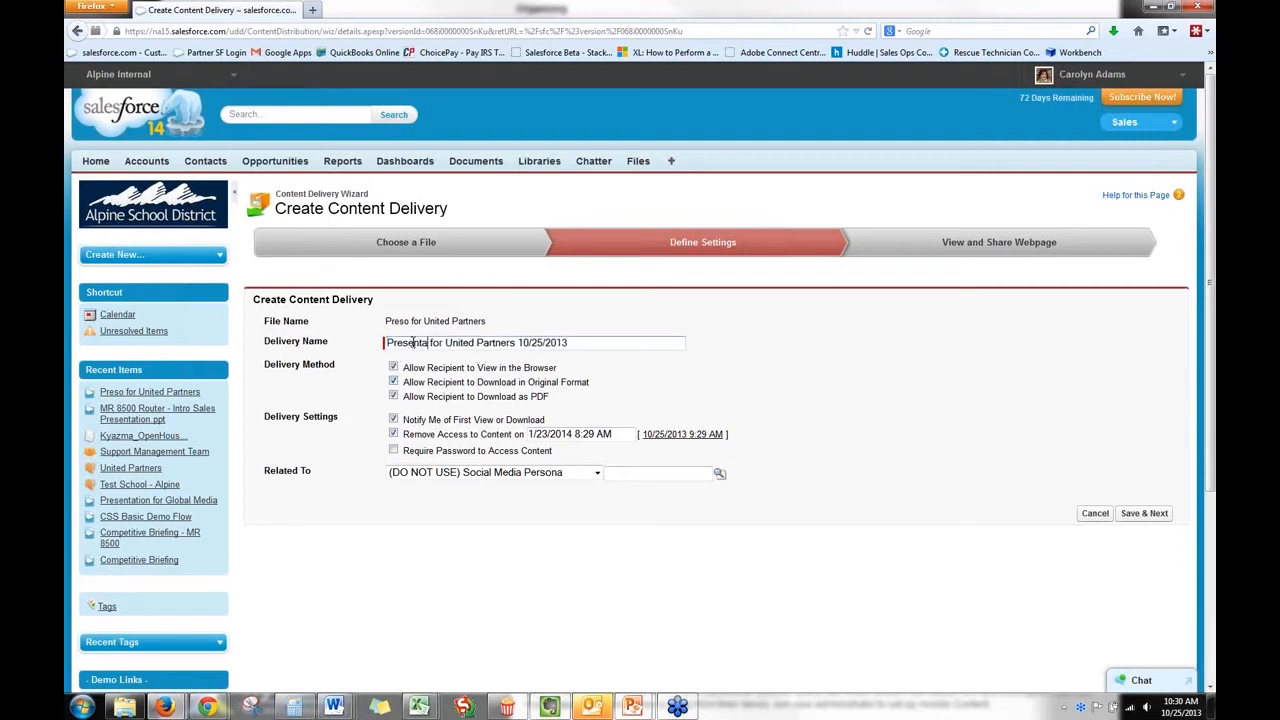
{"action": "type", "text": "n"}
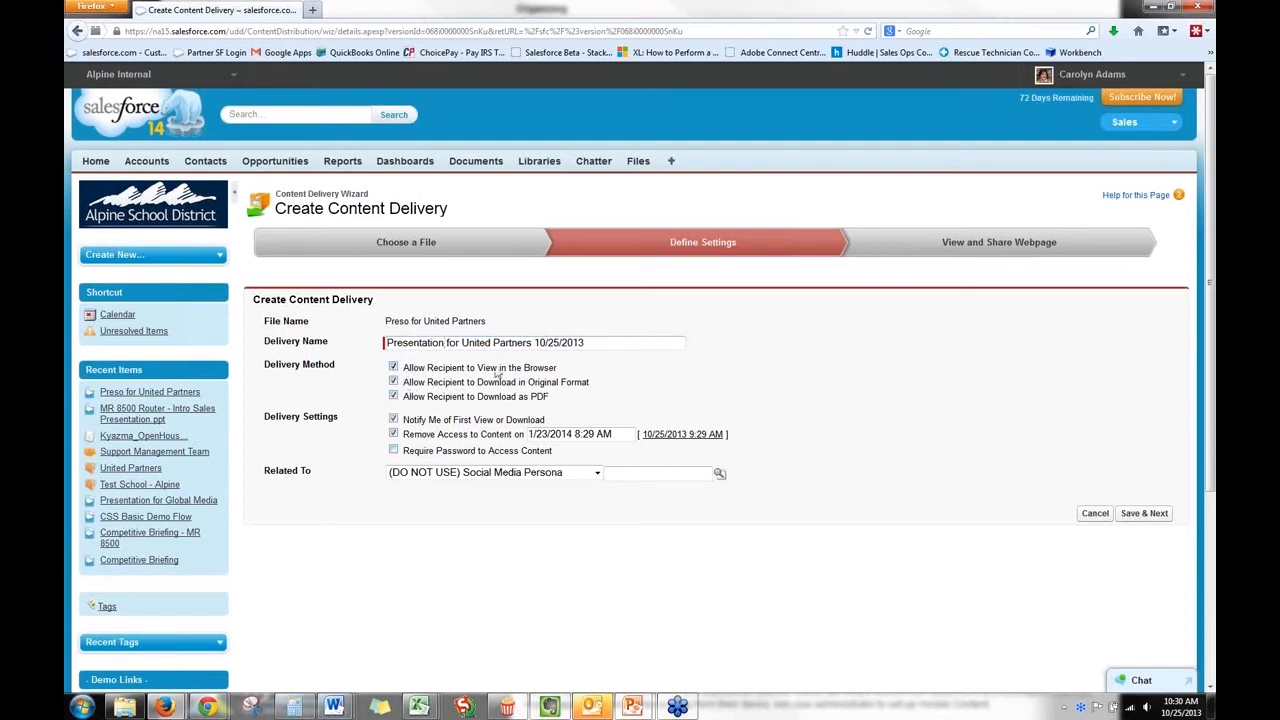
Disallow recipients from downloading the delivery in original format, keeping PDF download allowed.
{"action": "left_click", "coordinate": [393, 382]}
{"action": "left_click", "coordinate": [393, 397]}
{"action": "left_click", "coordinate": [394, 397]}
Relate the content delivery to the United Partners account in San Francisco and save its settings.
{"action": "left_click", "coordinate": [594, 473]}
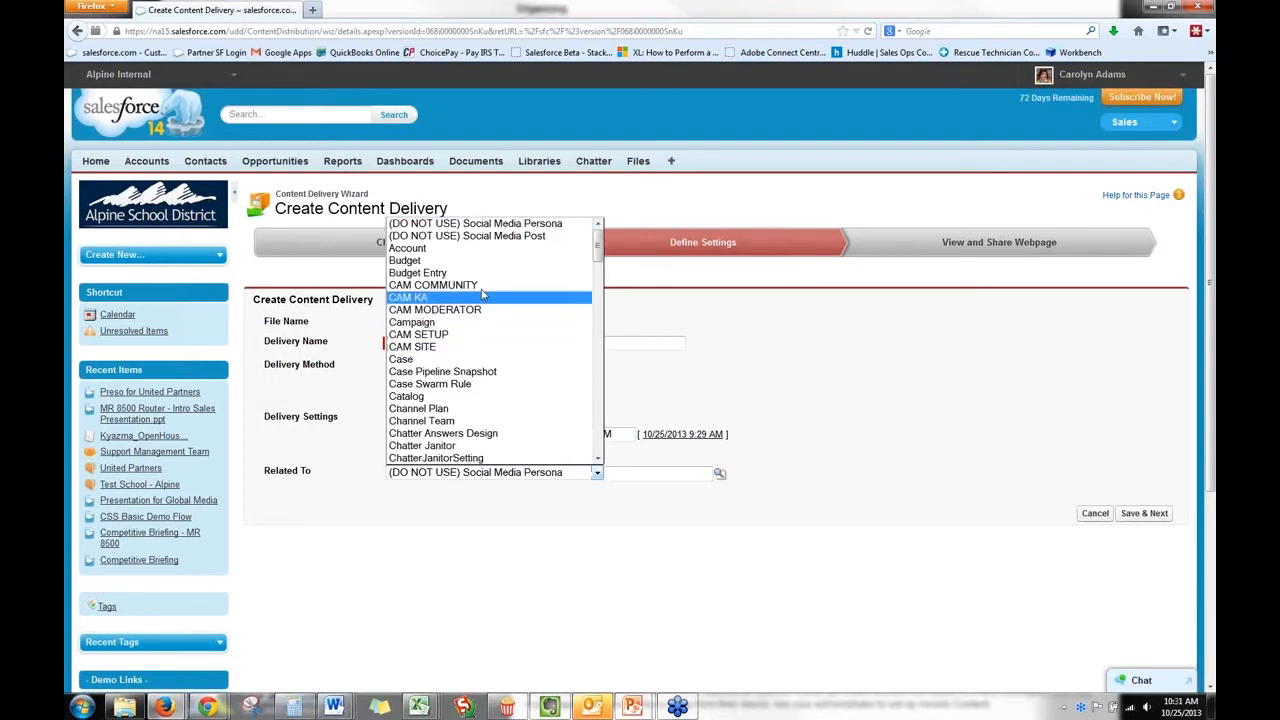
{"action": "left_click", "coordinate": [470, 248]}
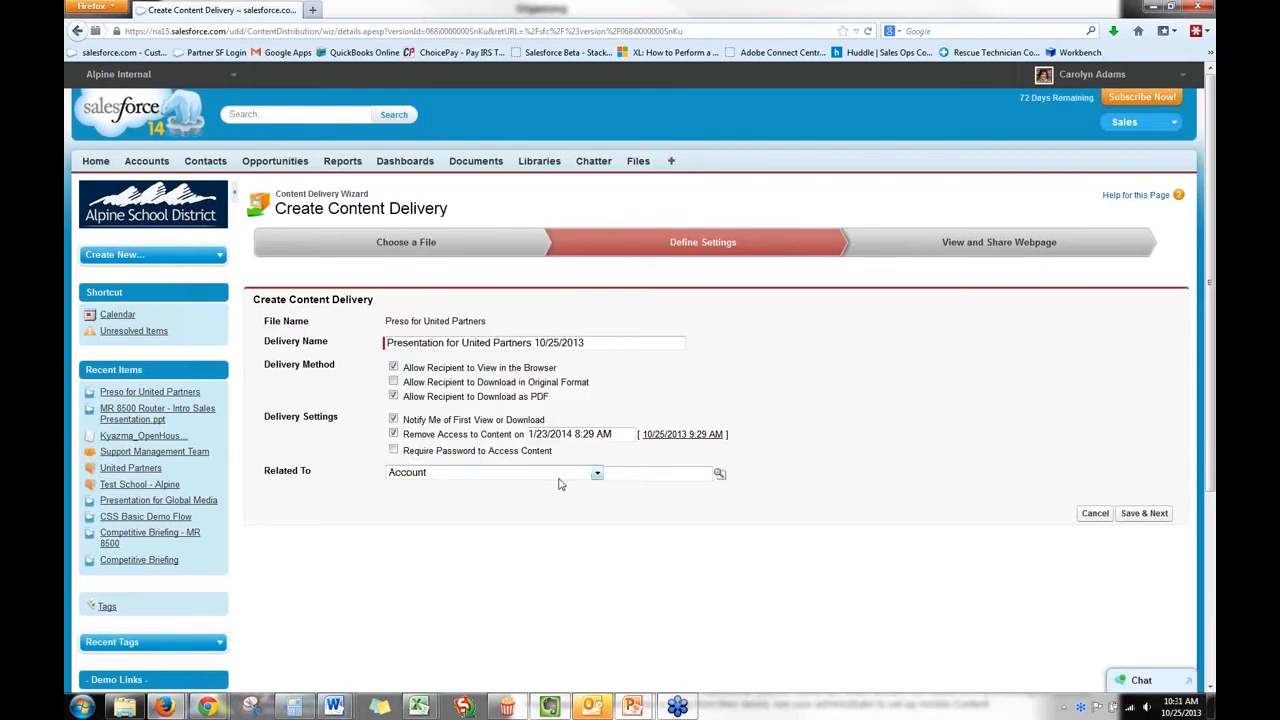
{"action": "left_click", "coordinate": [697, 474]}
{"action": "type", "text": "united partners"}
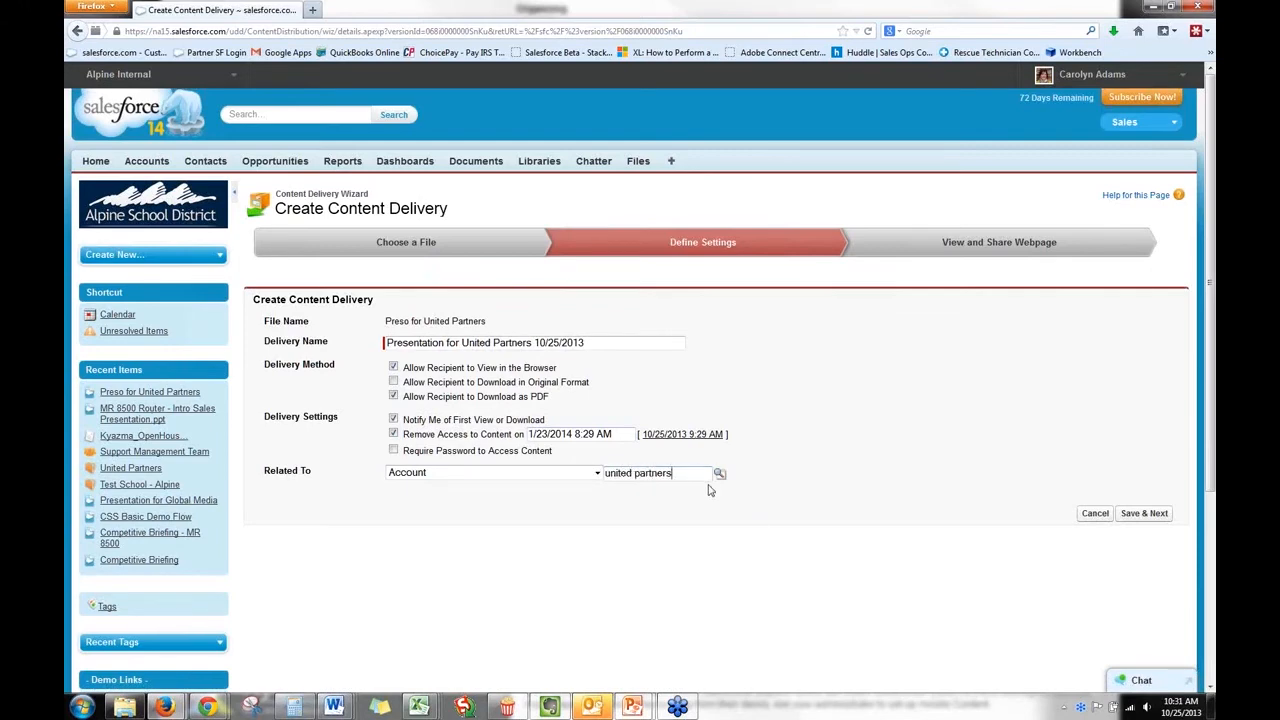
{"action": "left_click", "coordinate": [719, 474]}
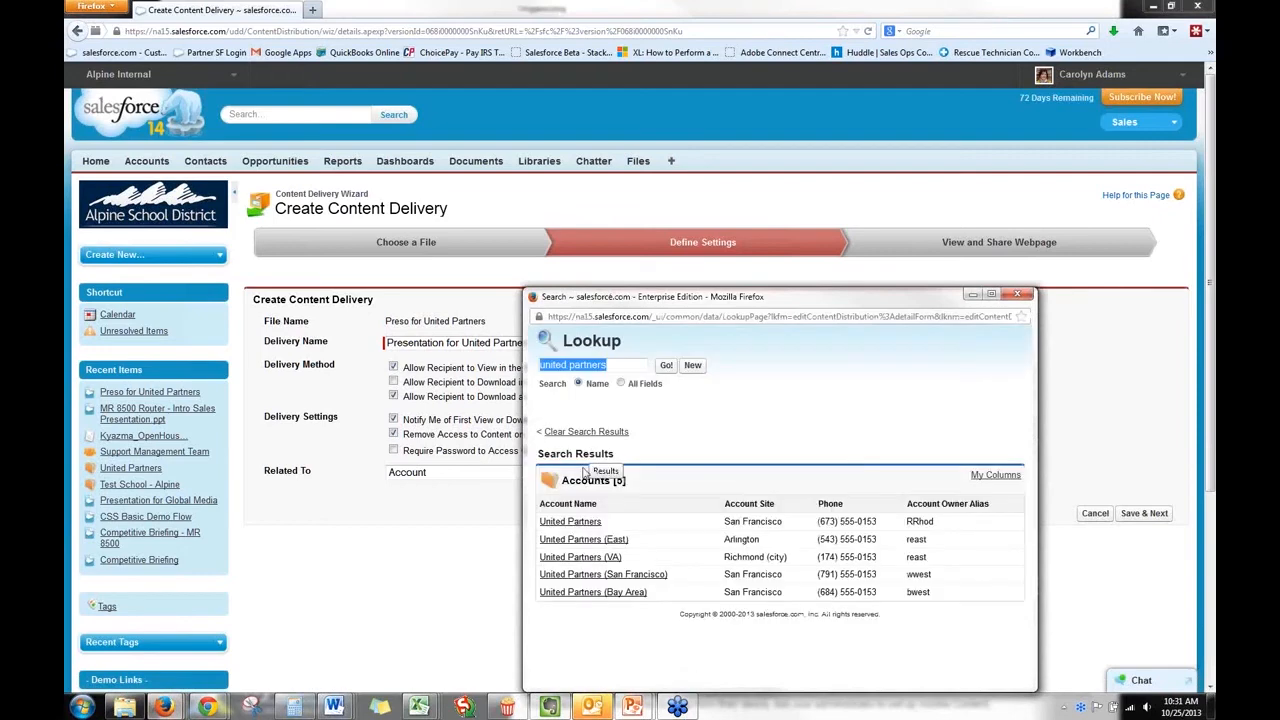
{"action": "left_click", "coordinate": [582, 524]}
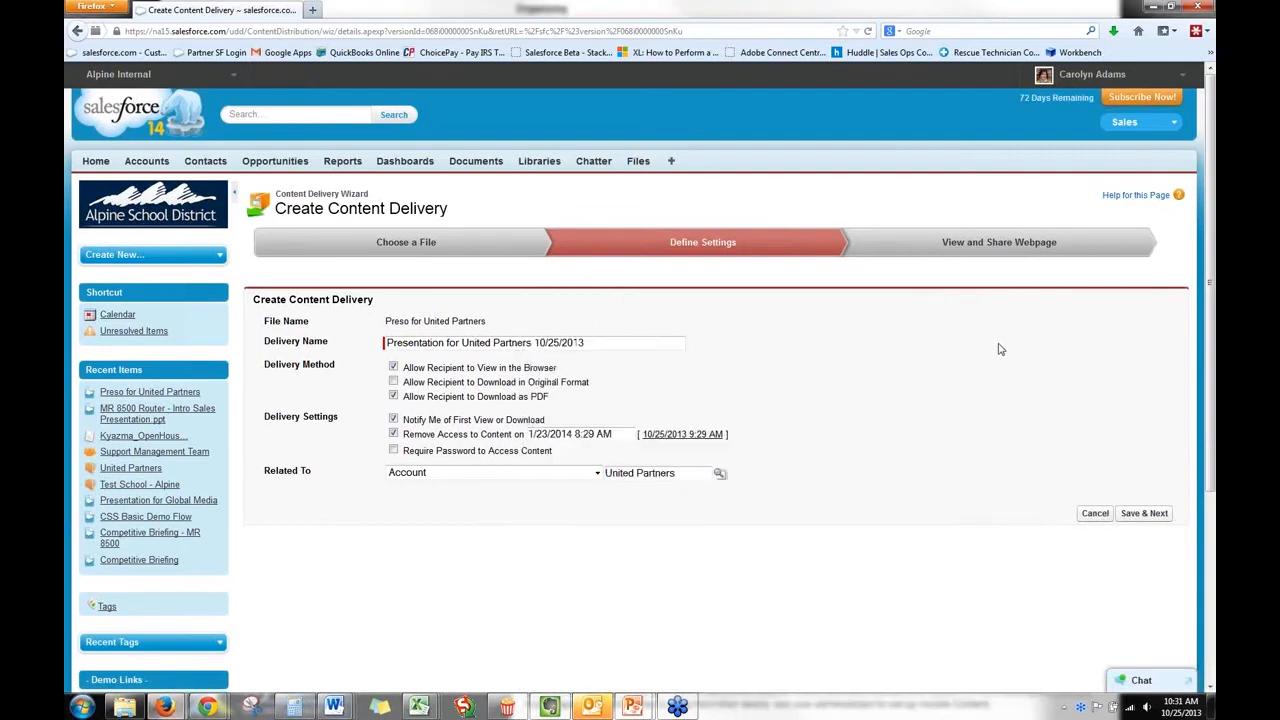
{"action": "left_click", "coordinate": [1130, 515]}
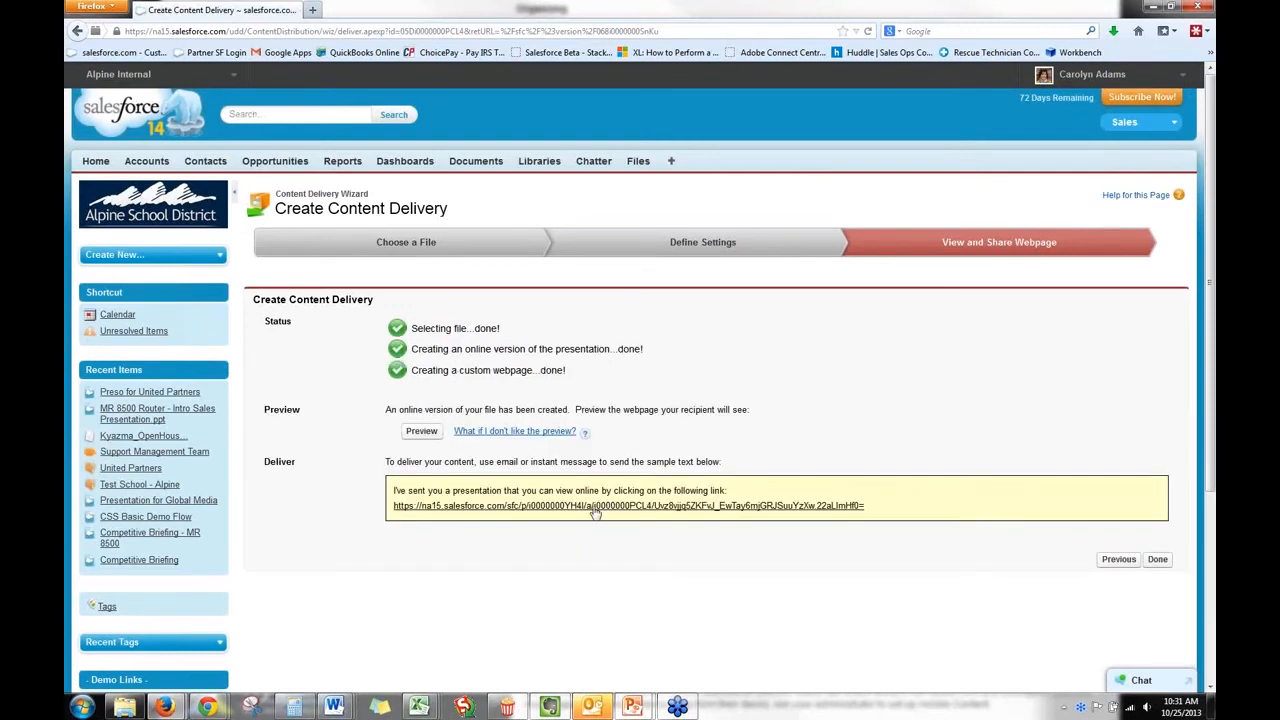
Preview the delivery's recipient webpage and view Intro to products and services through to its last slide.
{"action": "left_click", "coordinate": [421, 432]}
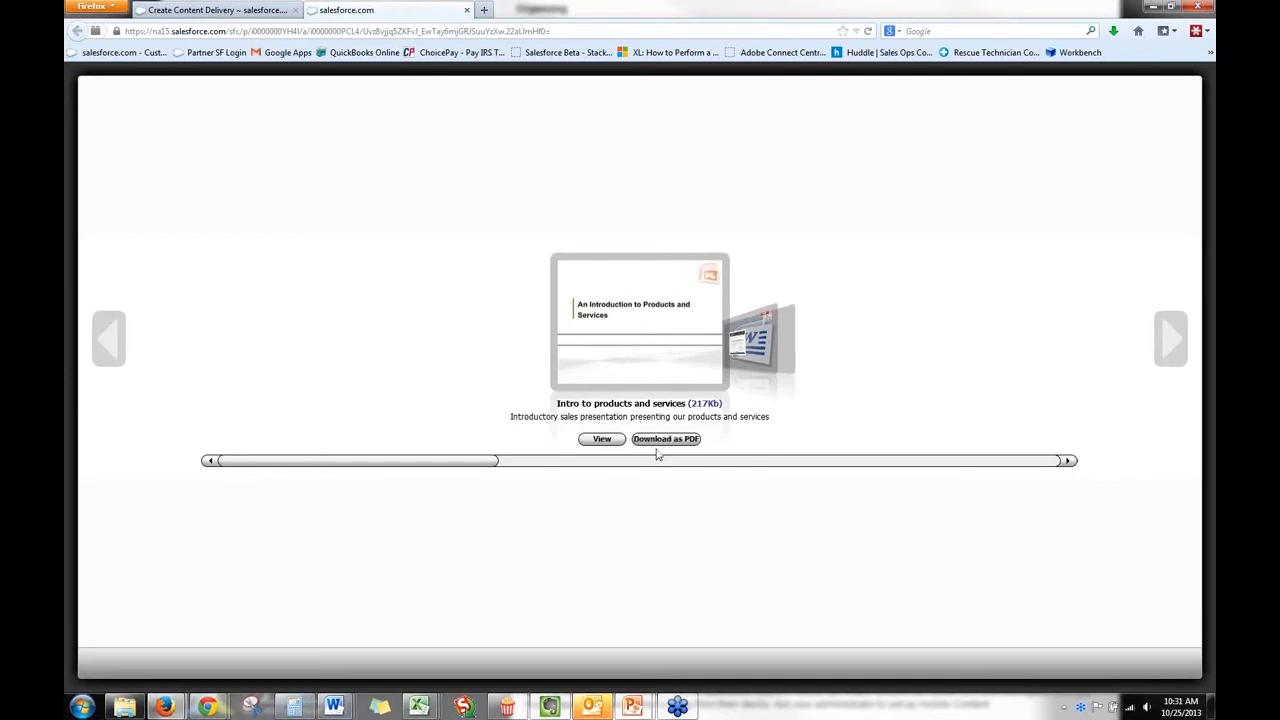
{"action": "left_click", "coordinate": [612, 442]}
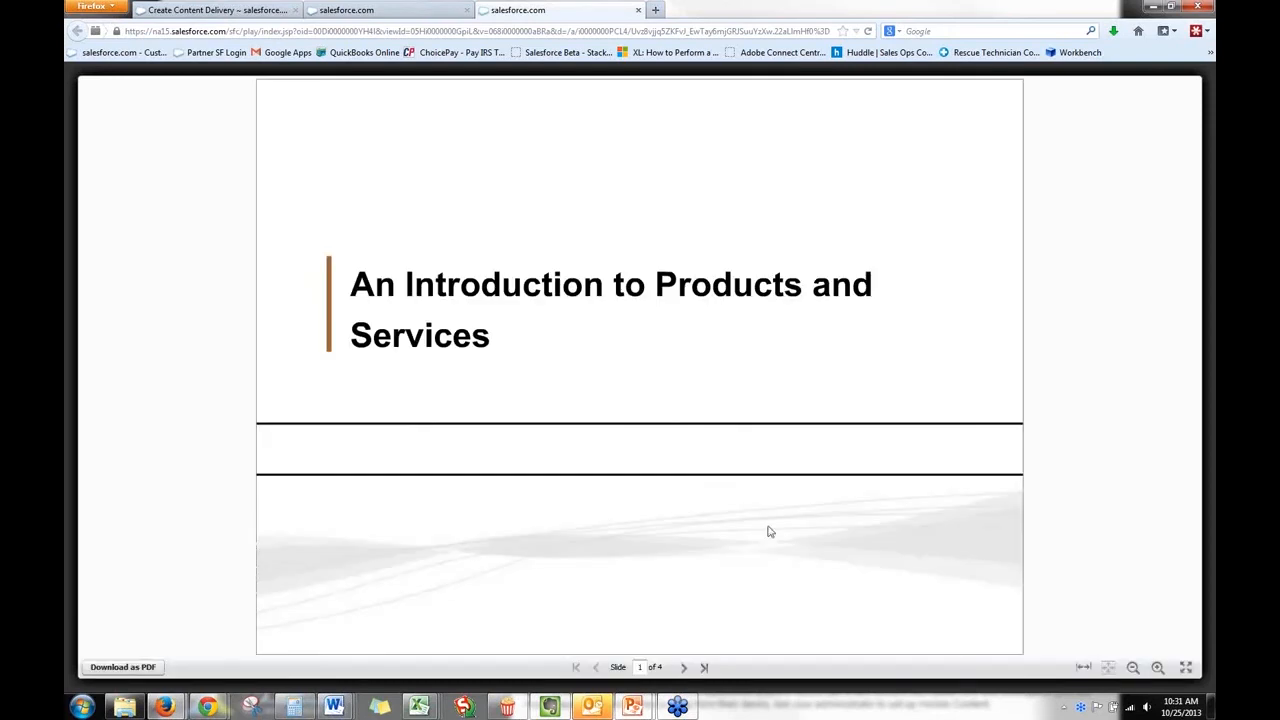
{"action": "double_click", "coordinate": [684, 667]}
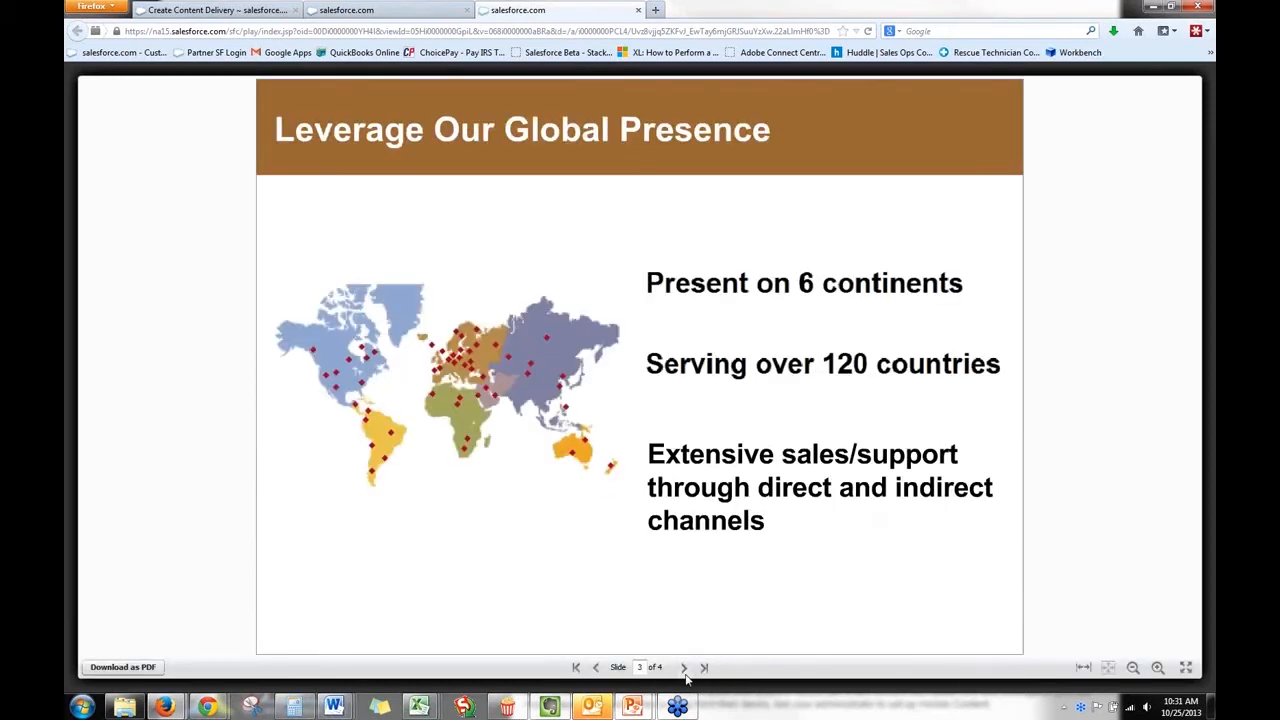
{"action": "left_click", "coordinate": [684, 667]}
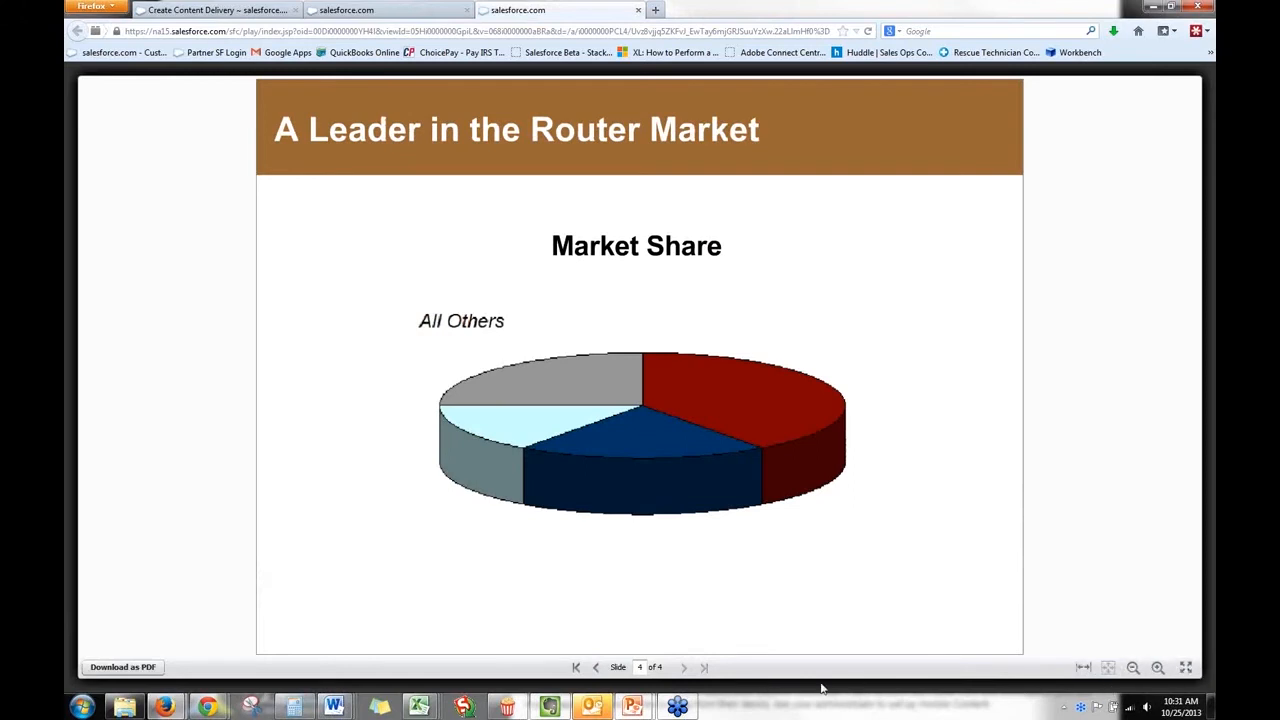
{"action": "left_click", "coordinate": [1185, 668]}
{"action": "left_click", "coordinate": [638, 10]}
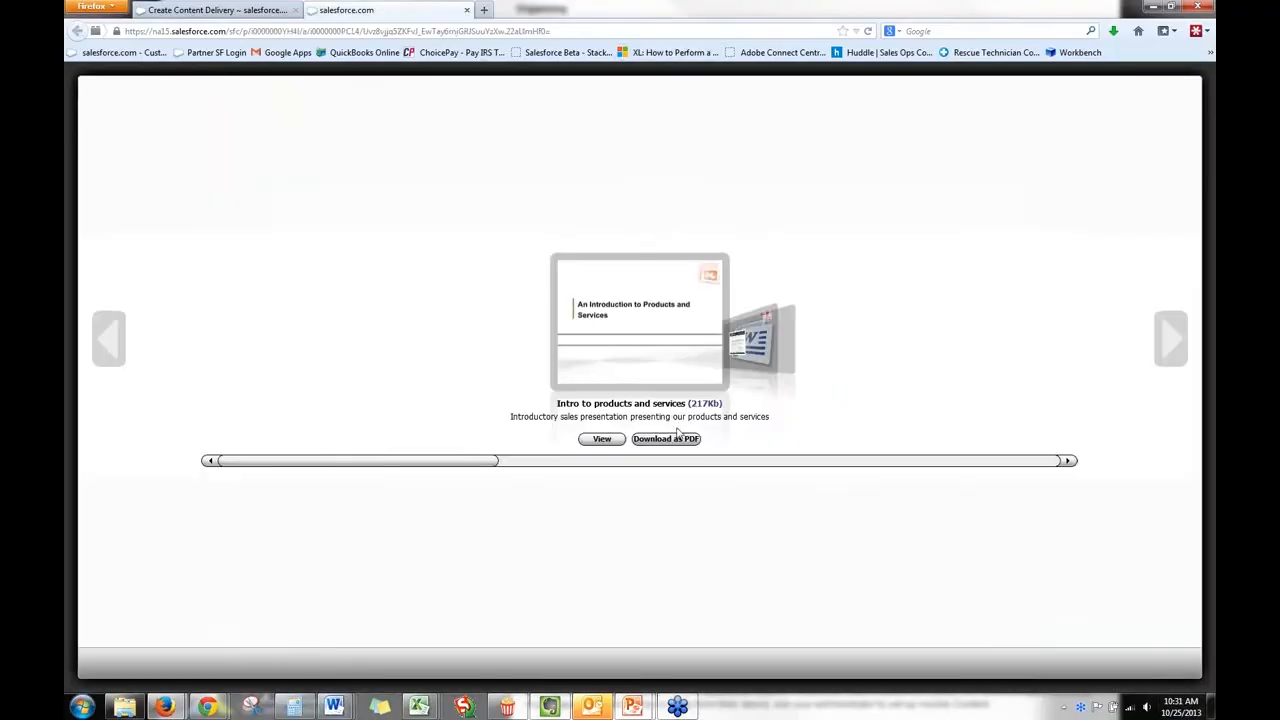
Browse the delivery preview to SFA Basic Demo Flow and page through the document.
{"action": "left_click", "coordinate": [1068, 461]}
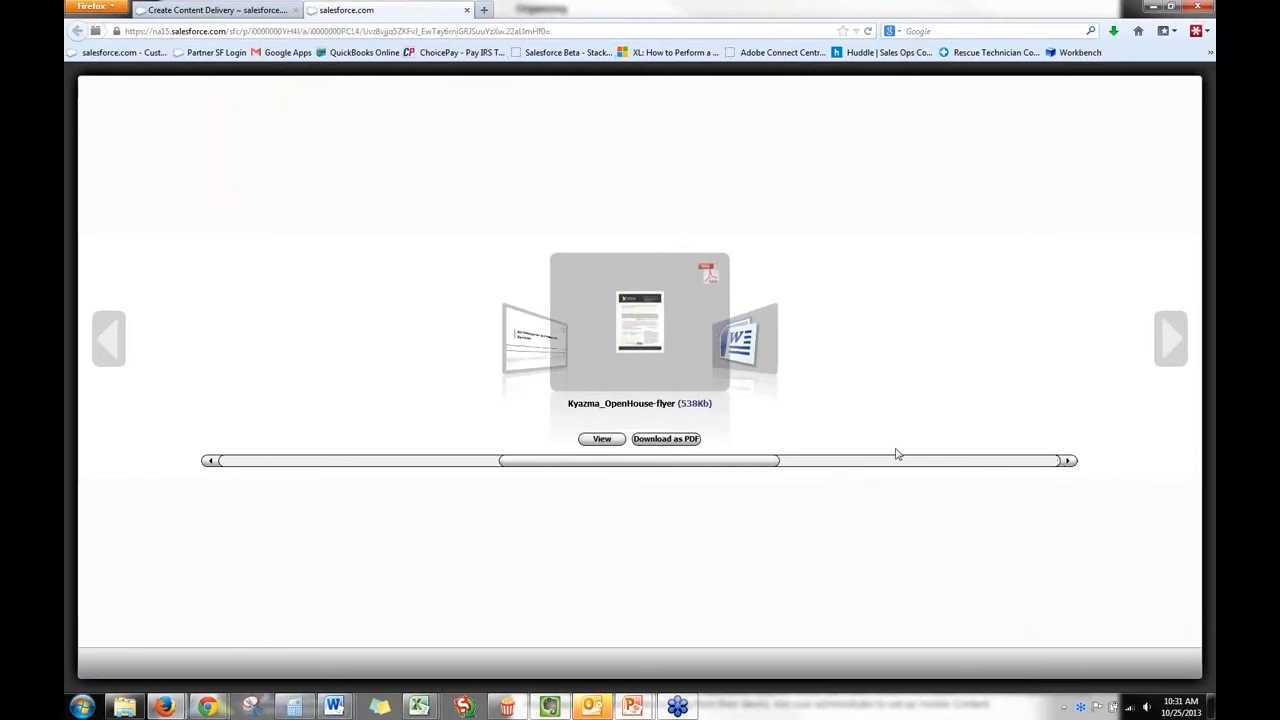
{"action": "left_click", "coordinate": [1068, 461]}
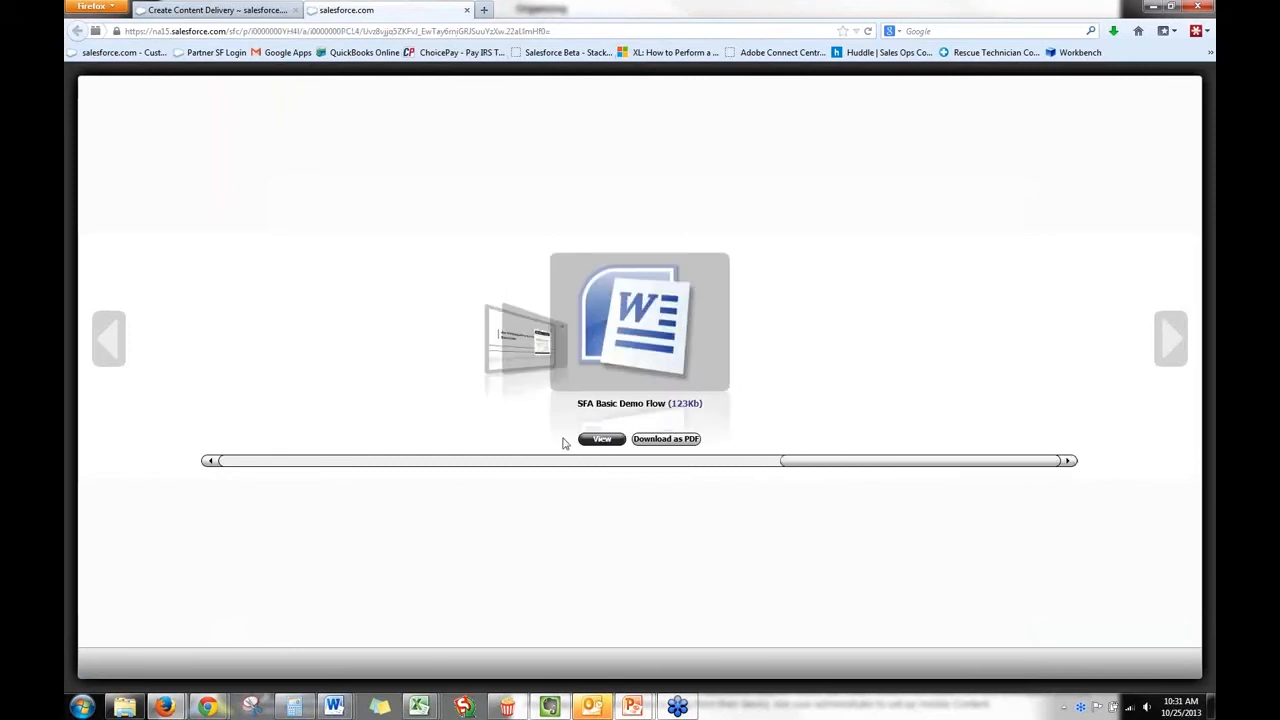
{"action": "left_click", "coordinate": [602, 439]}
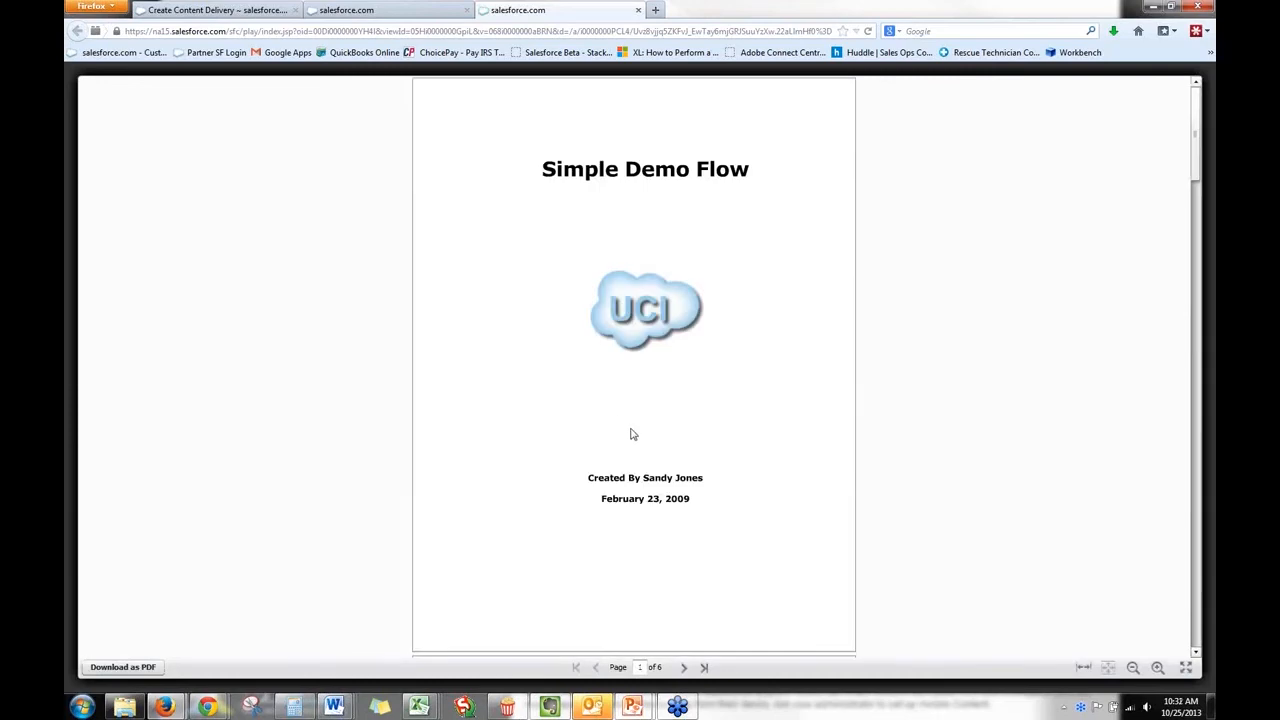
{"action": "left_click", "coordinate": [681, 667]}
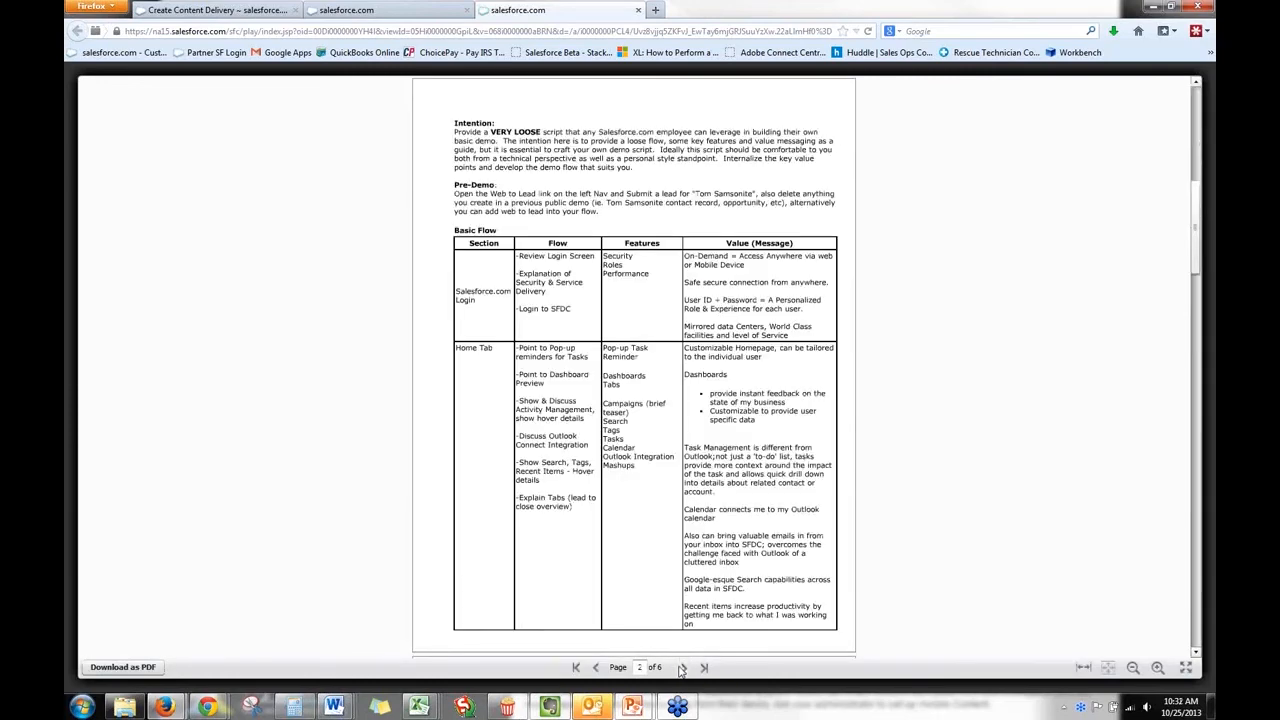
{"action": "left_click", "coordinate": [681, 667]}
{"action": "left_click", "coordinate": [681, 667]}
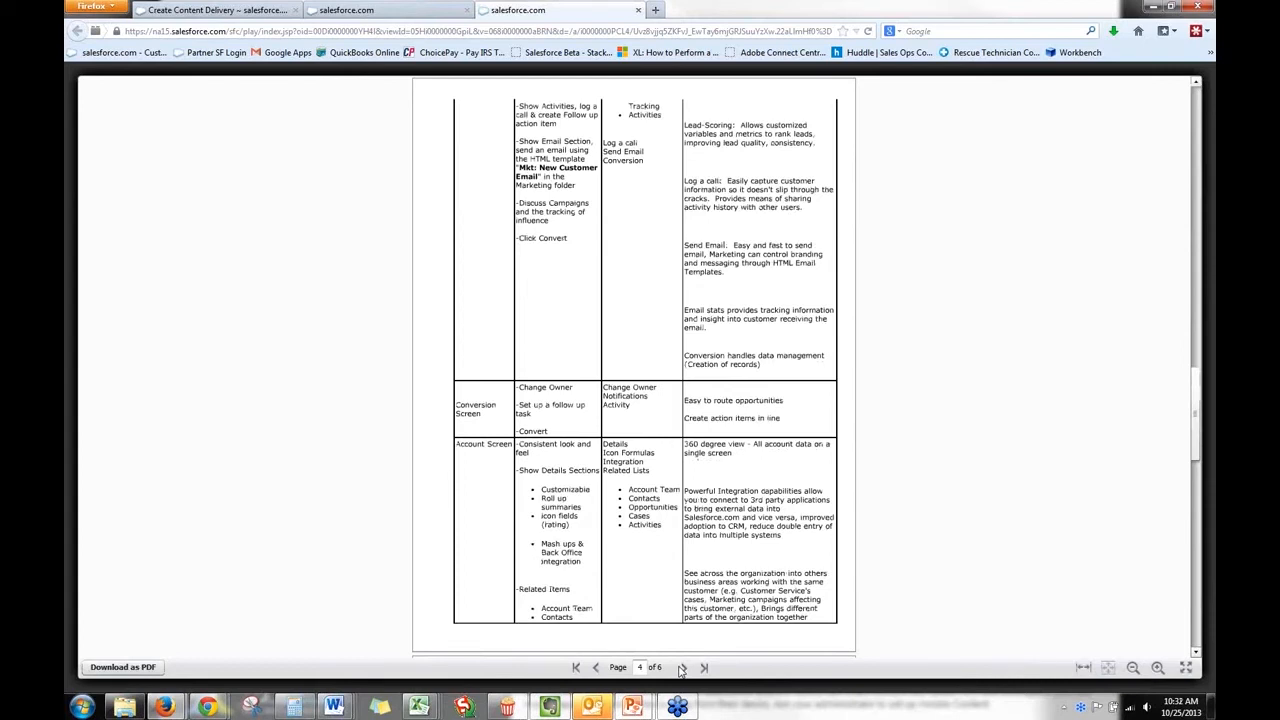
{"action": "left_click", "coordinate": [681, 667]}
Close the document and delivery previews and finish the content delivery.
{"action": "left_click", "coordinate": [637, 12]}
{"action": "left_click", "coordinate": [467, 11]}
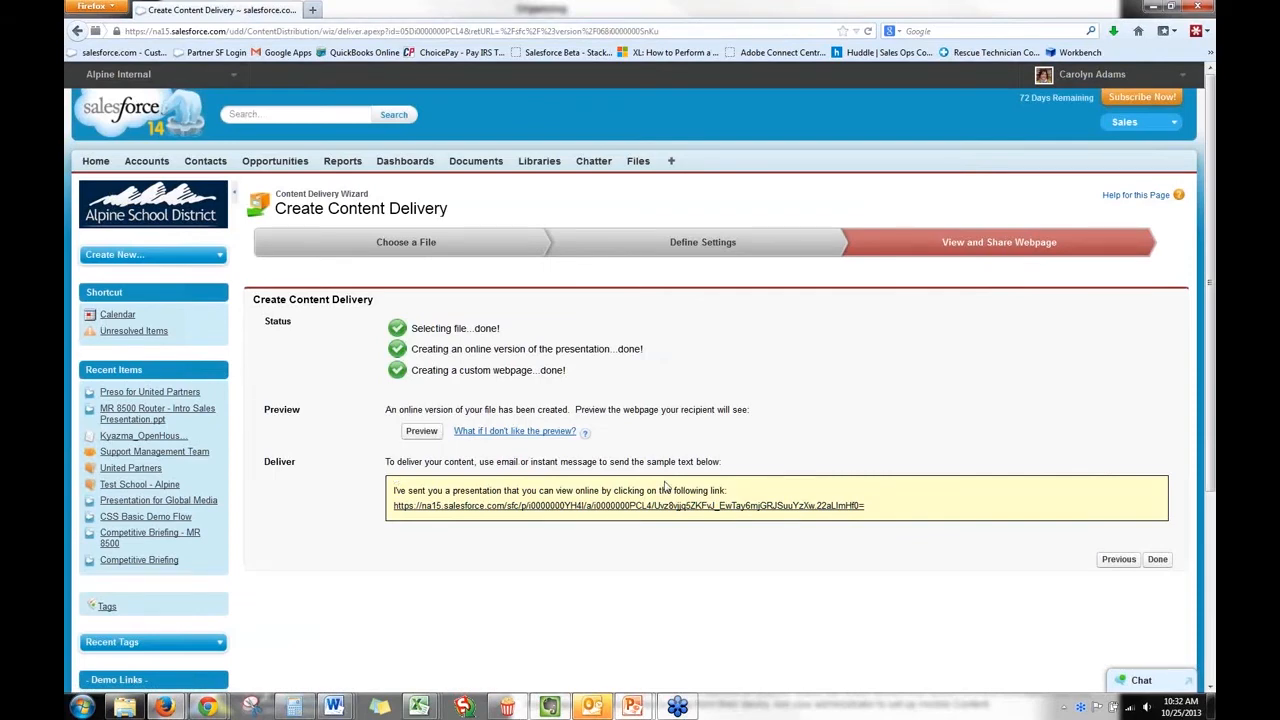
{"action": "left_click", "coordinate": [1156, 560]}
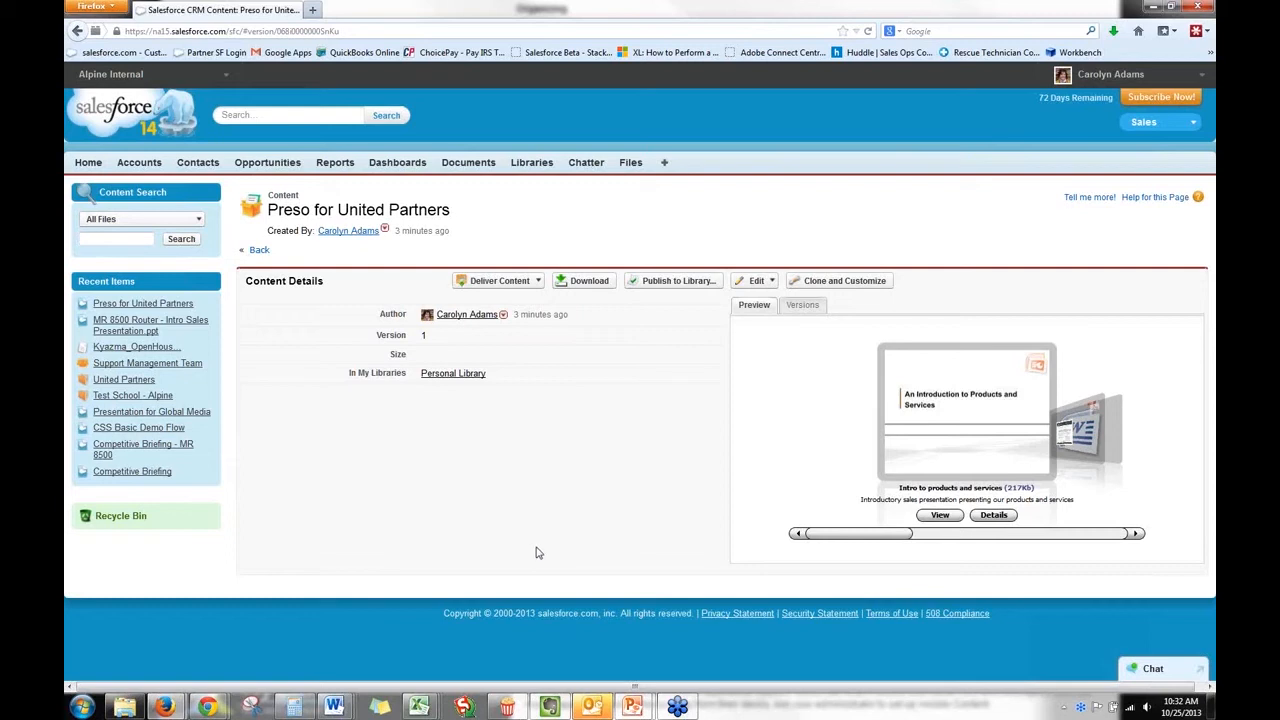
Open the DFC Inc. - 10K opportunity from the My Opportunities view and check its related lists.
{"action": "left_click", "coordinate": [150, 167]}
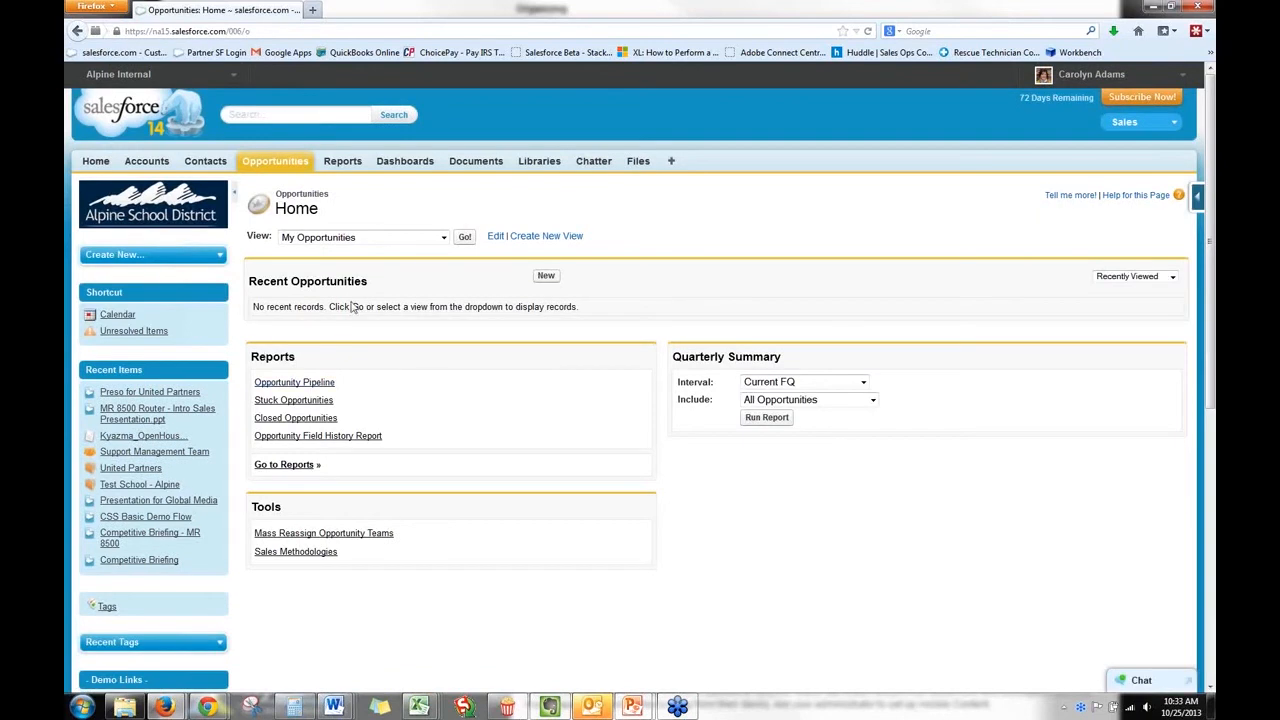
{"action": "left_click", "coordinate": [463, 240]}
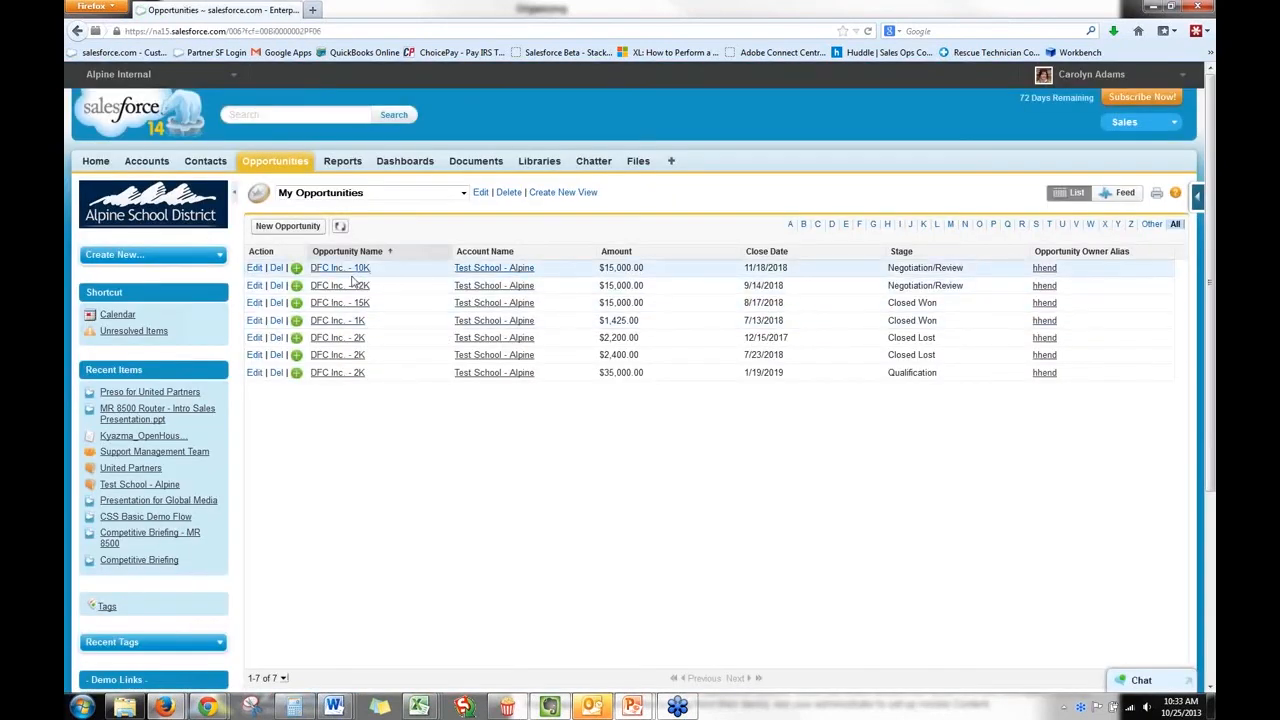
{"action": "left_click", "coordinate": [345, 269]}
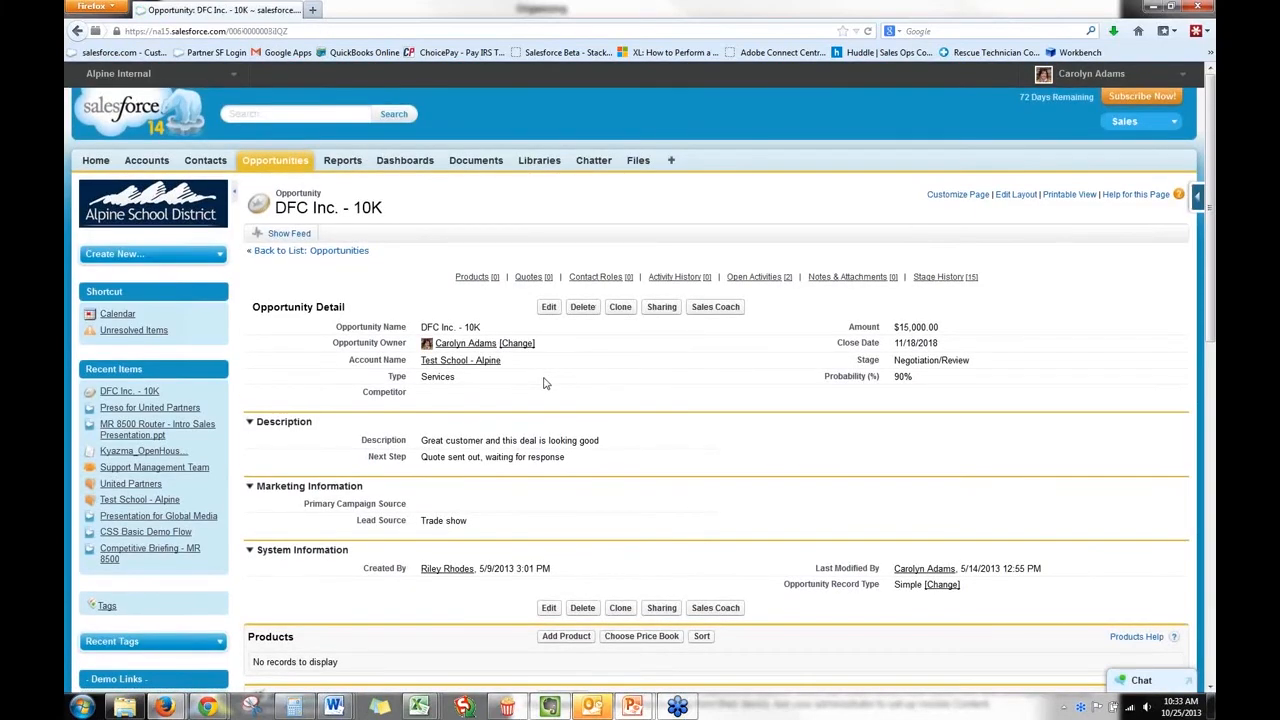
{"action": "scroll", "coordinate": [545, 383], "scroll_direction": "down", "scroll_amount": 8}
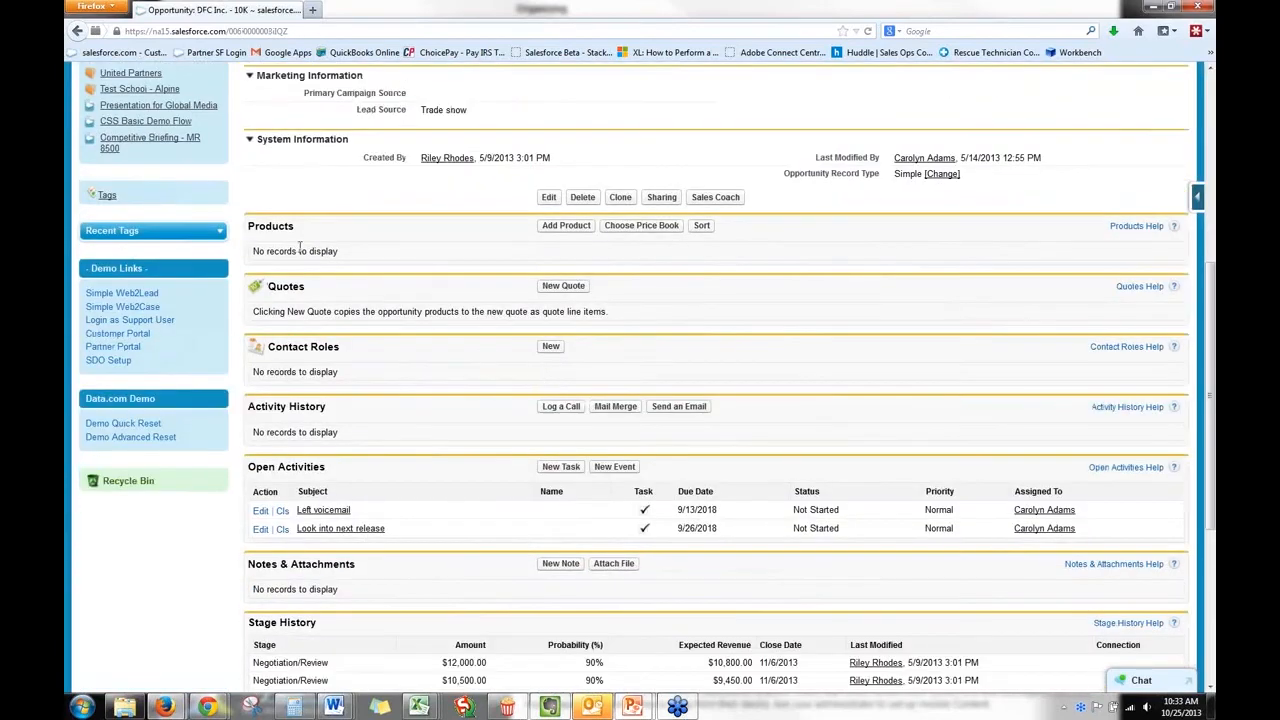
{"action": "scroll", "coordinate": [408, 447], "scroll_direction": "down", "scroll_amount": 5}
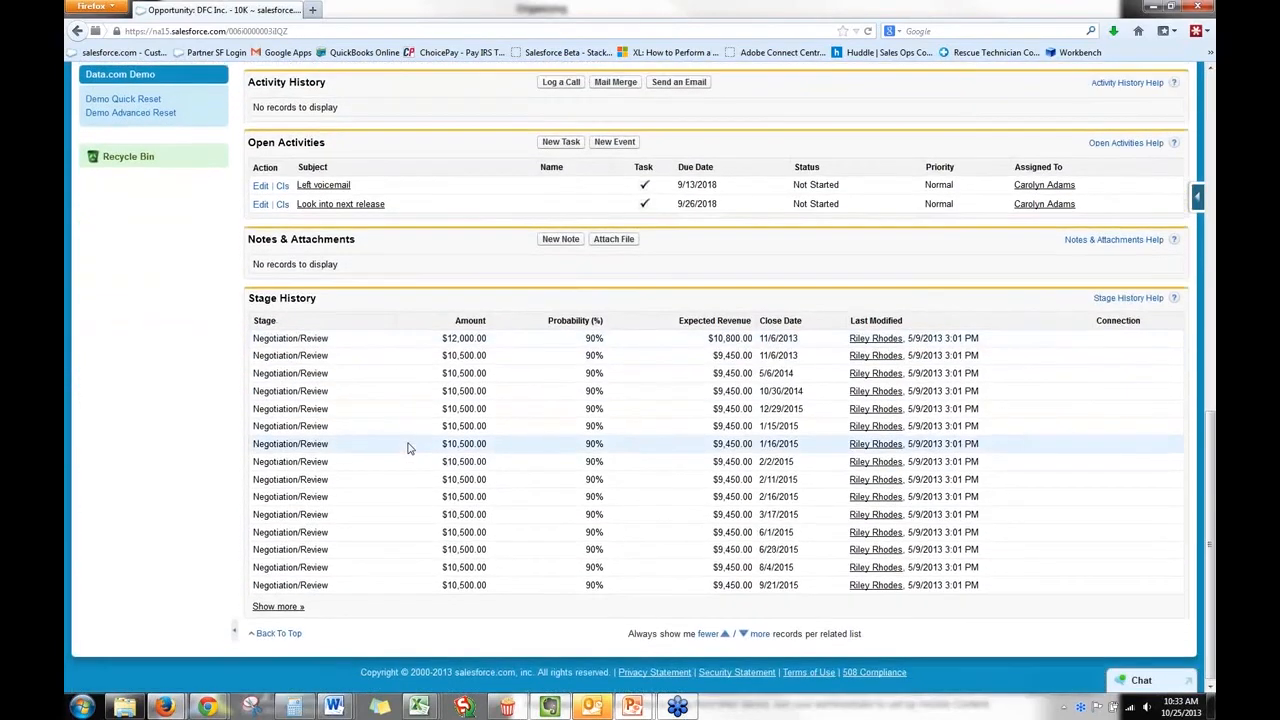
{"action": "scroll", "coordinate": [408, 447], "scroll_direction": "up", "scroll_amount": 13}
Add the Content Deliveries related list above Products in the opportunity's page layout and save the layout.
{"action": "left_click", "coordinate": [1008, 195]}
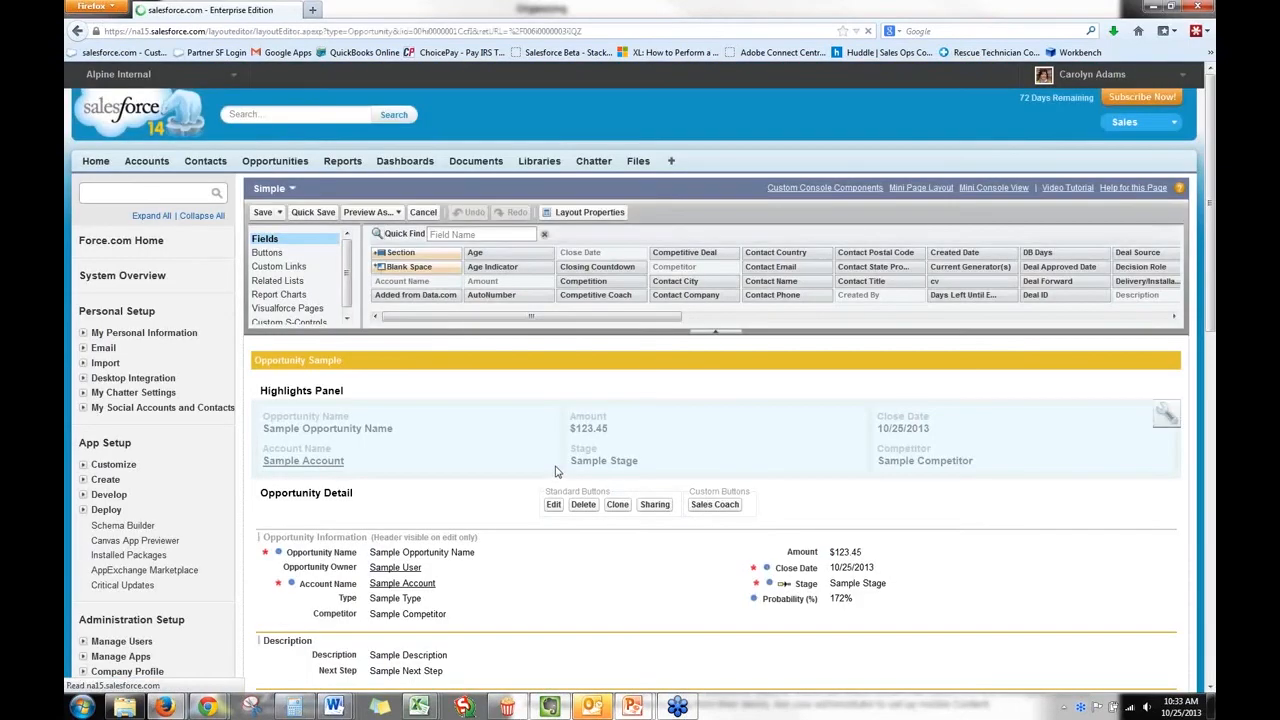
{"action": "scroll", "coordinate": [555, 468], "scroll_direction": "down", "scroll_amount": 10}
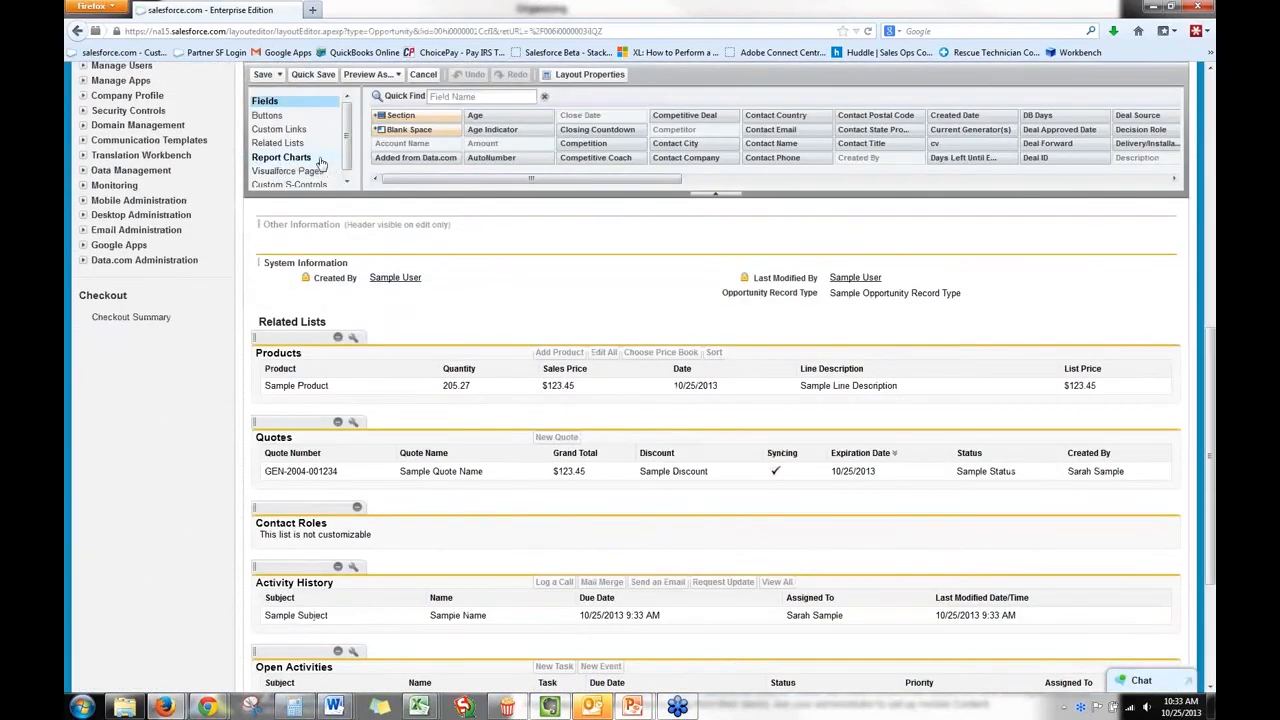
{"action": "left_click", "coordinate": [311, 144]}
{"action": "scroll", "coordinate": [340, 147], "scroll_direction": "down", "scroll_amount": 1}
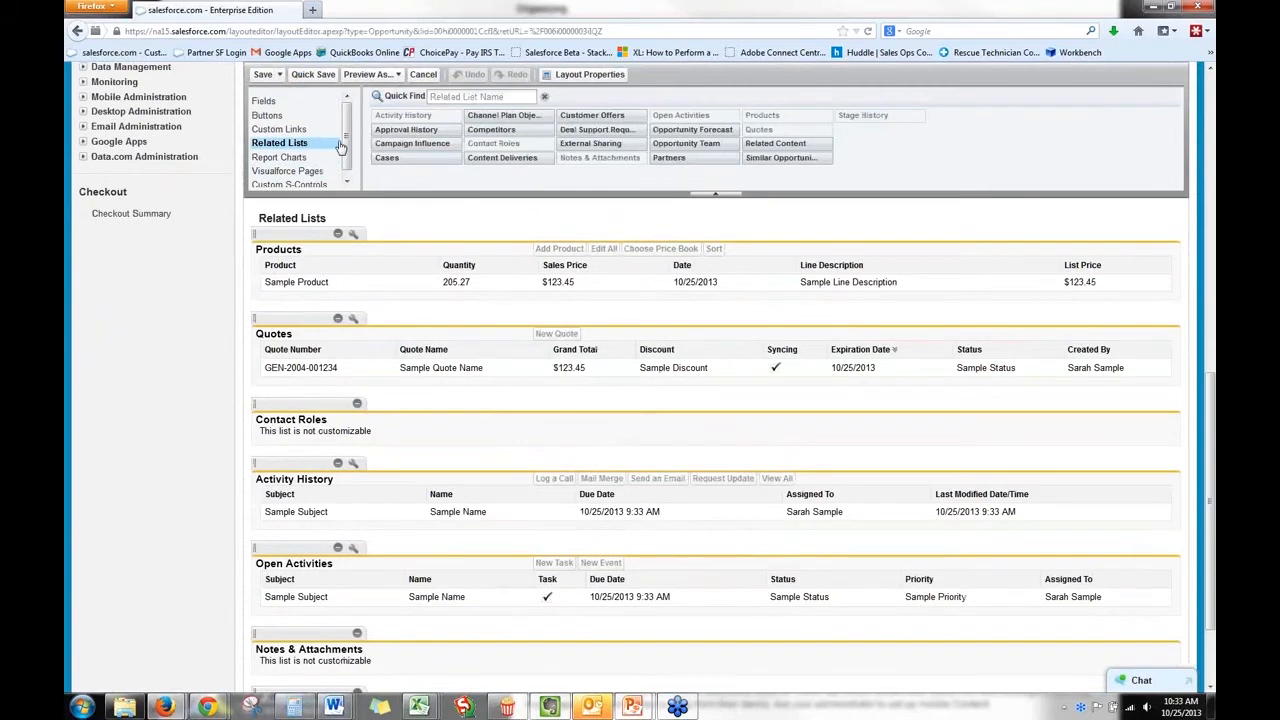
{"action": "left_click_drag", "start_coordinate": [500, 158], "coordinate": [358, 217]}
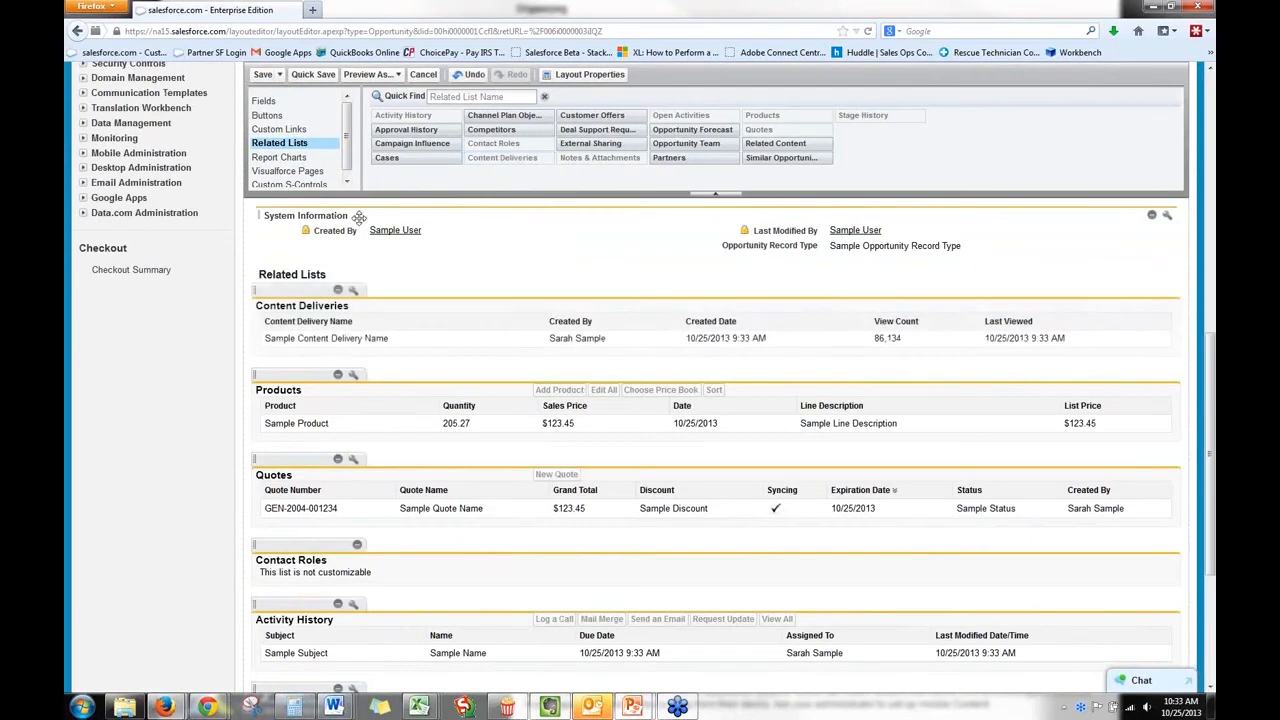
{"action": "left_click", "coordinate": [263, 74]}
{"action": "left_click", "coordinate": [570, 432]}
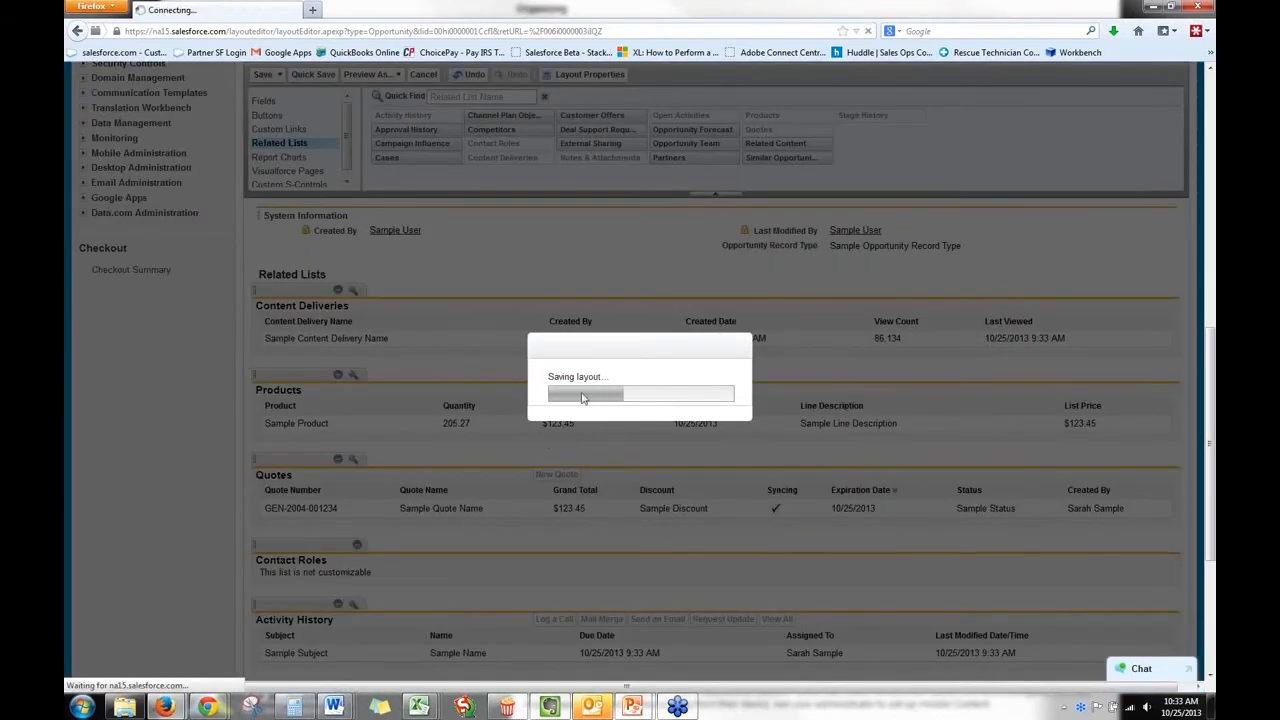
View the content delivery wizard's file selection from the opportunity's Content Deliveries list, and cancel it.
{"action": "scroll", "coordinate": [698, 403], "scroll_direction": "down", "scroll_amount": 5}
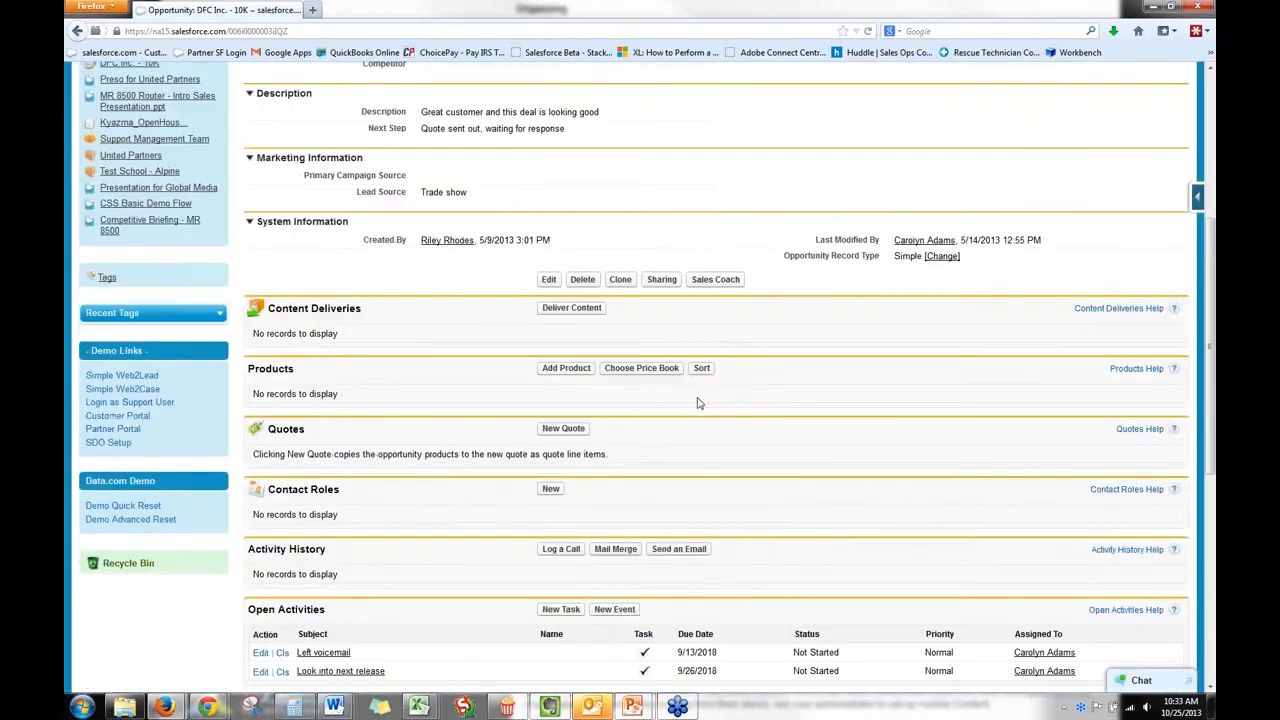
{"action": "left_click", "coordinate": [584, 311]}
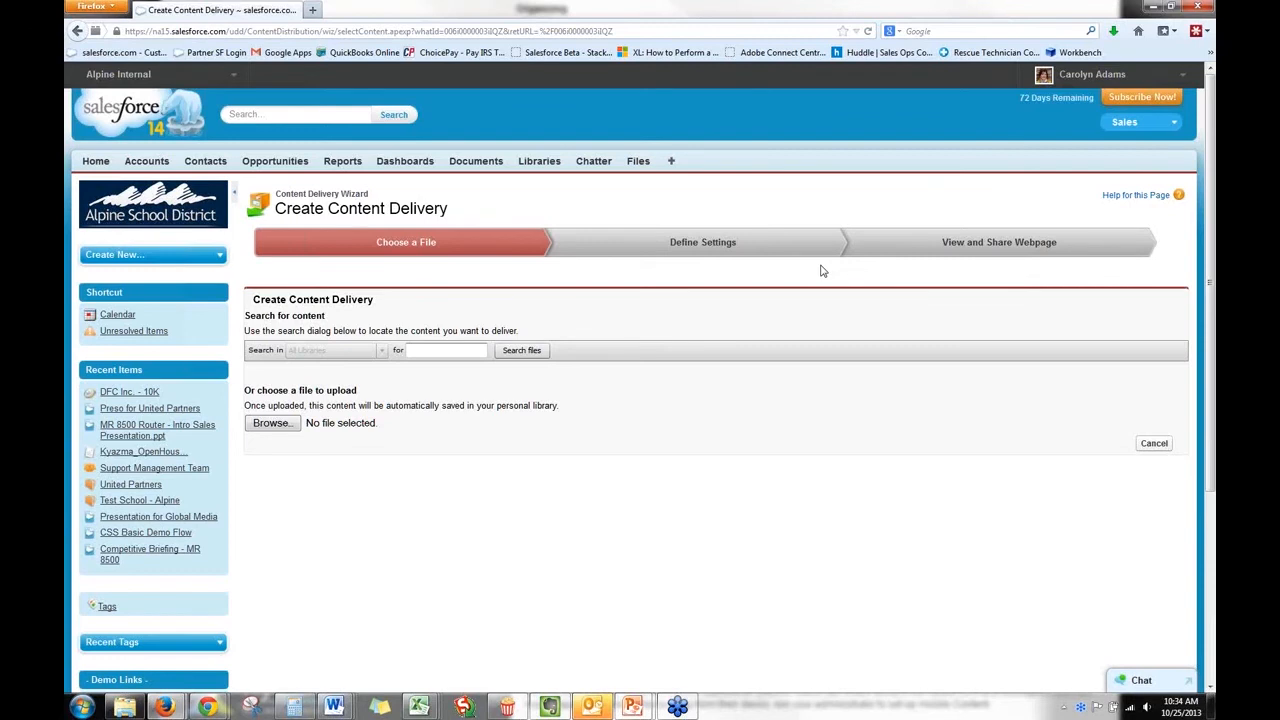
{"action": "left_click", "coordinate": [1143, 446]}
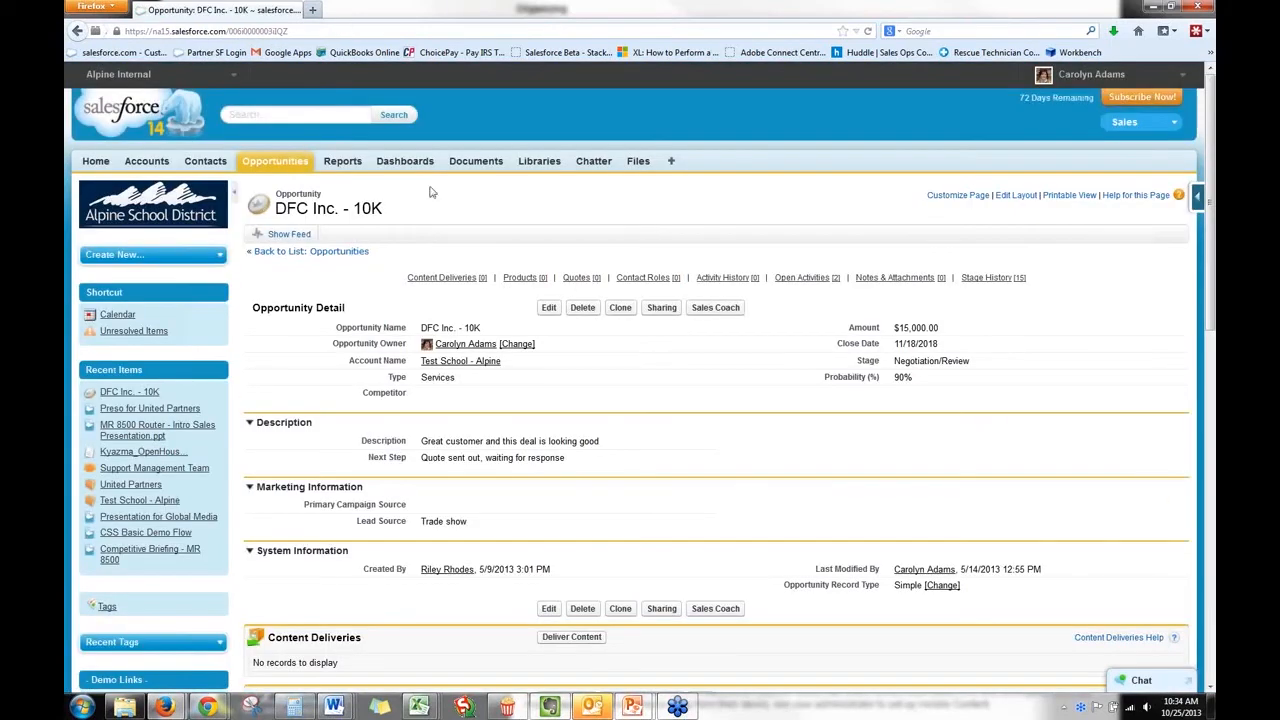
Open the organization's Company Information in Setup and check the feature licenses for Salesforce CRM Content users.
{"action": "left_click", "coordinate": [539, 166]}
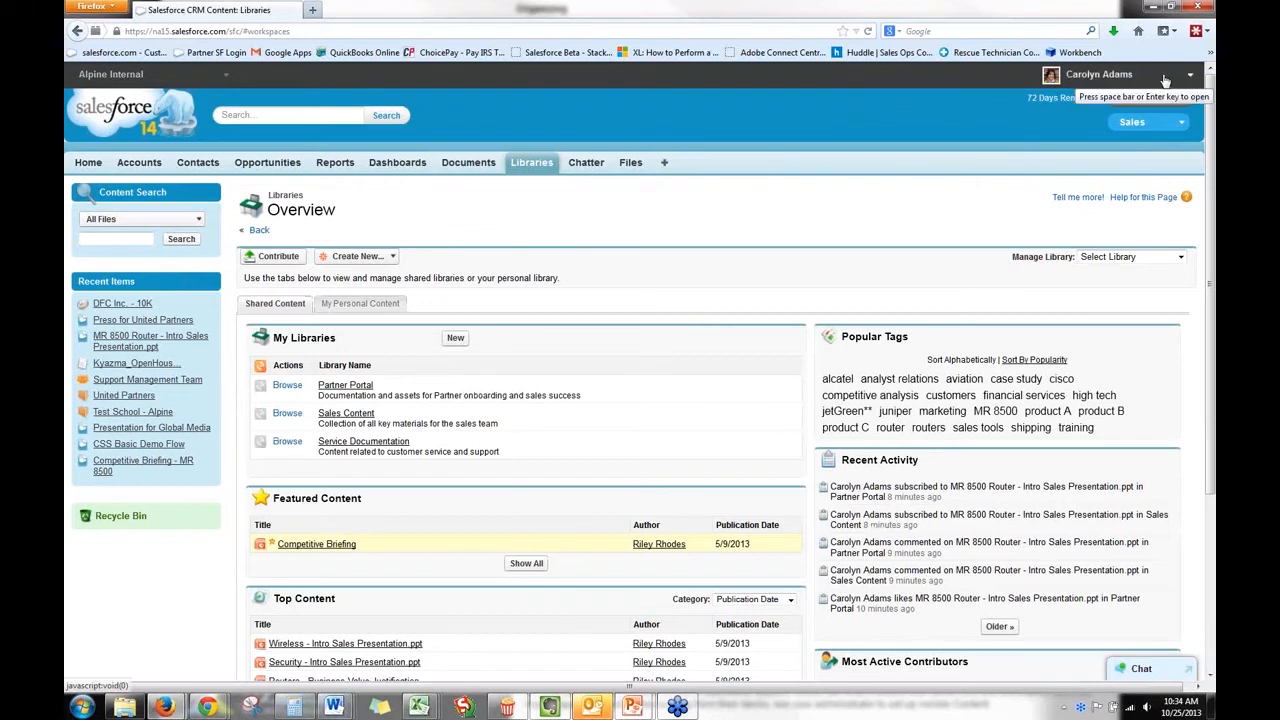
{"action": "left_click", "coordinate": [1129, 77]}
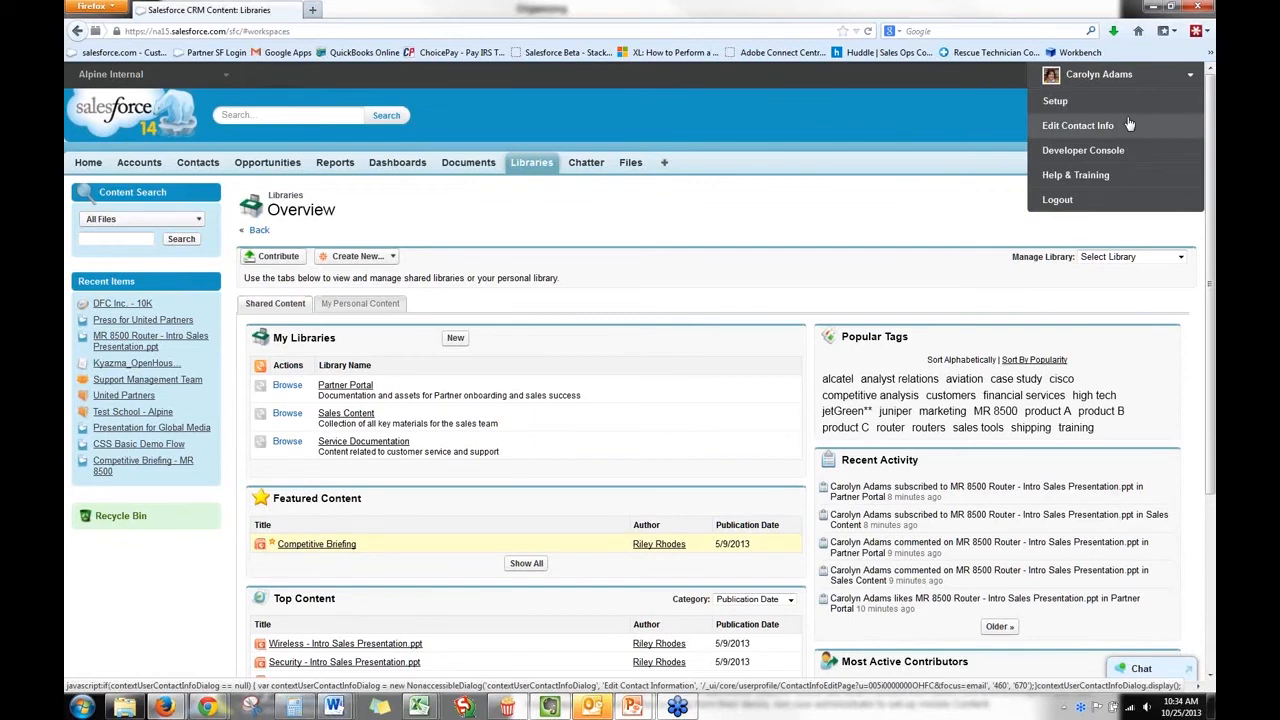
{"action": "left_click", "coordinate": [1076, 101]}
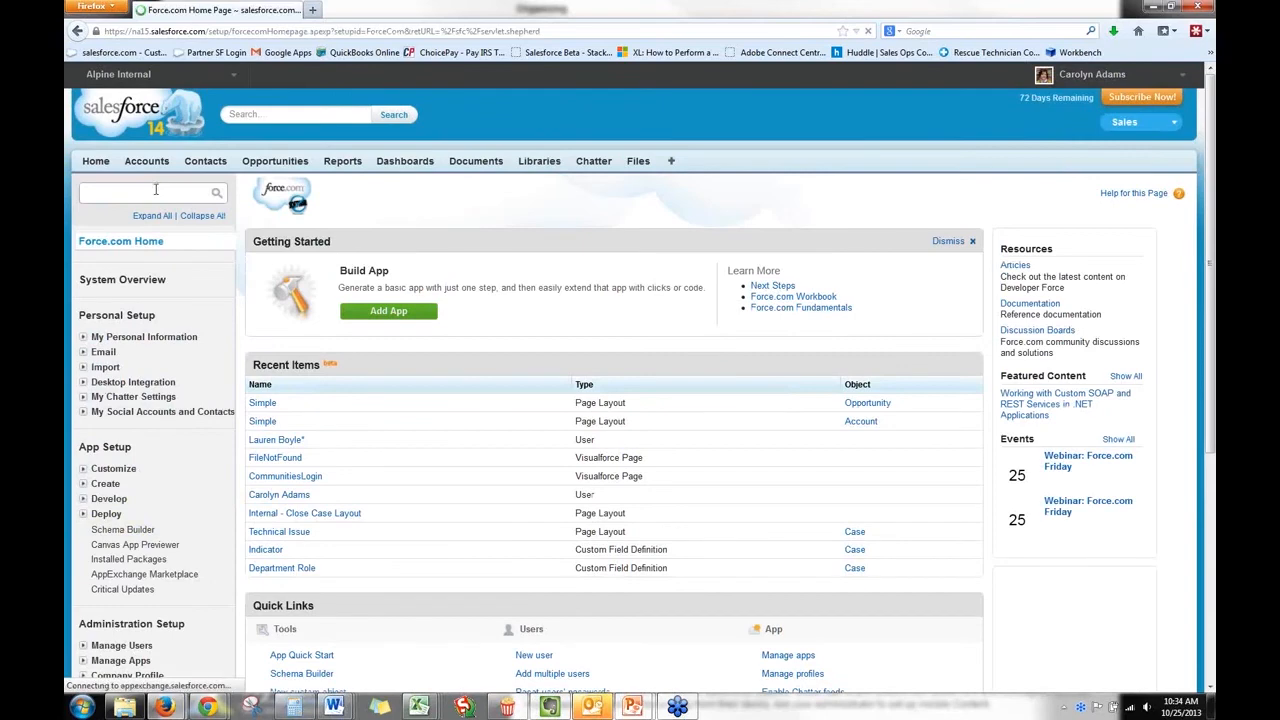
{"action": "left_click", "coordinate": [157, 192]}
{"action": "type", "text": "compl"}
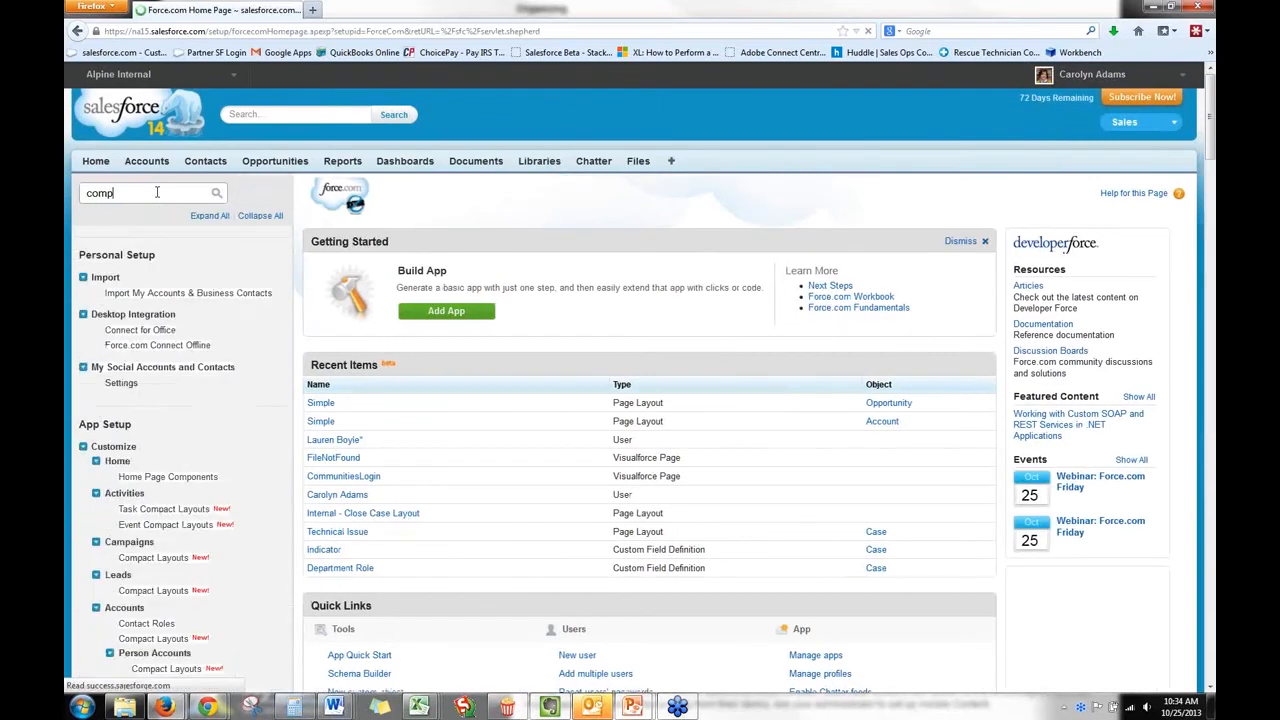
{"action": "key", "text": "BackSpace"}
{"action": "type", "text": "any"}
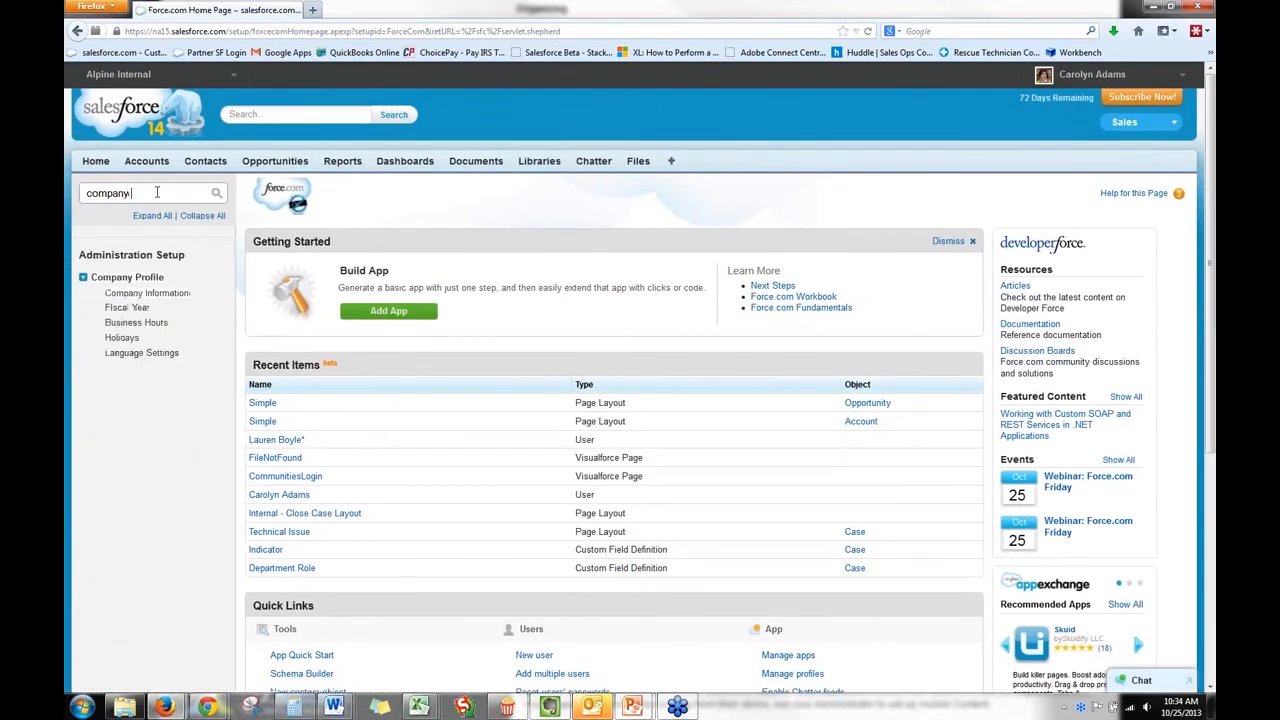
{"action": "left_click", "coordinate": [156, 296]}
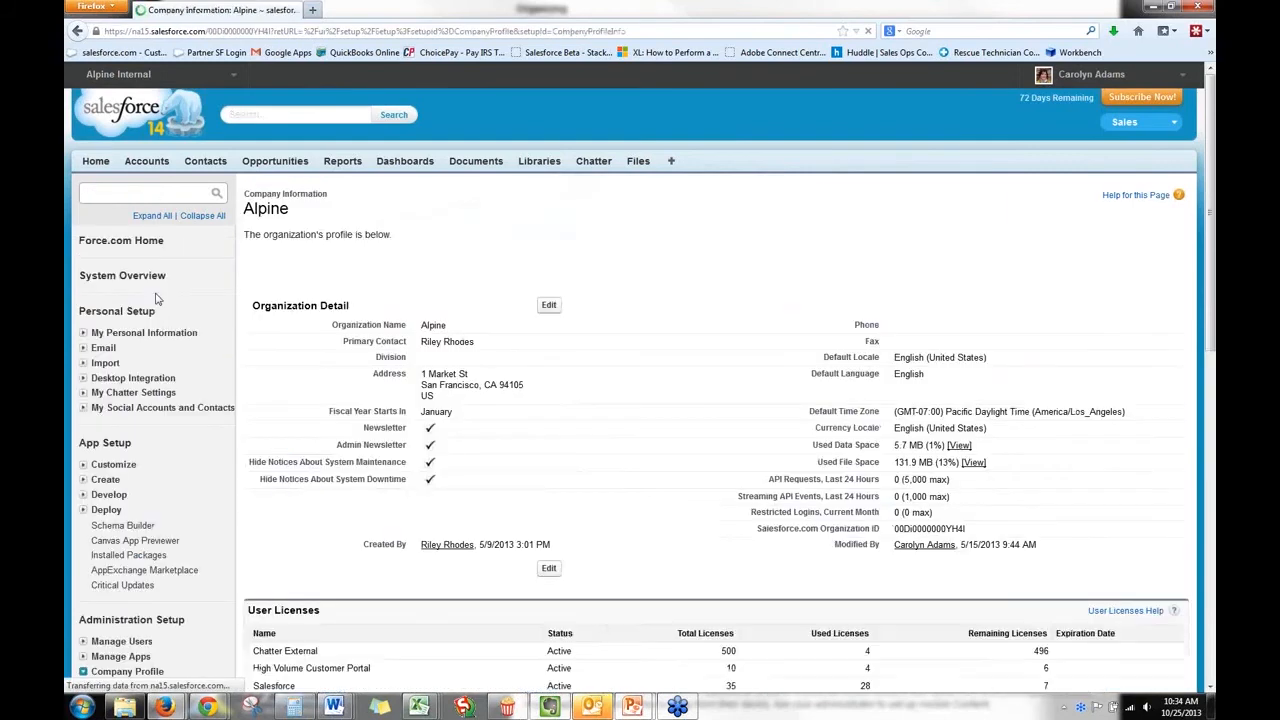
{"action": "scroll", "coordinate": [370, 427], "scroll_direction": "down", "scroll_amount": 3}
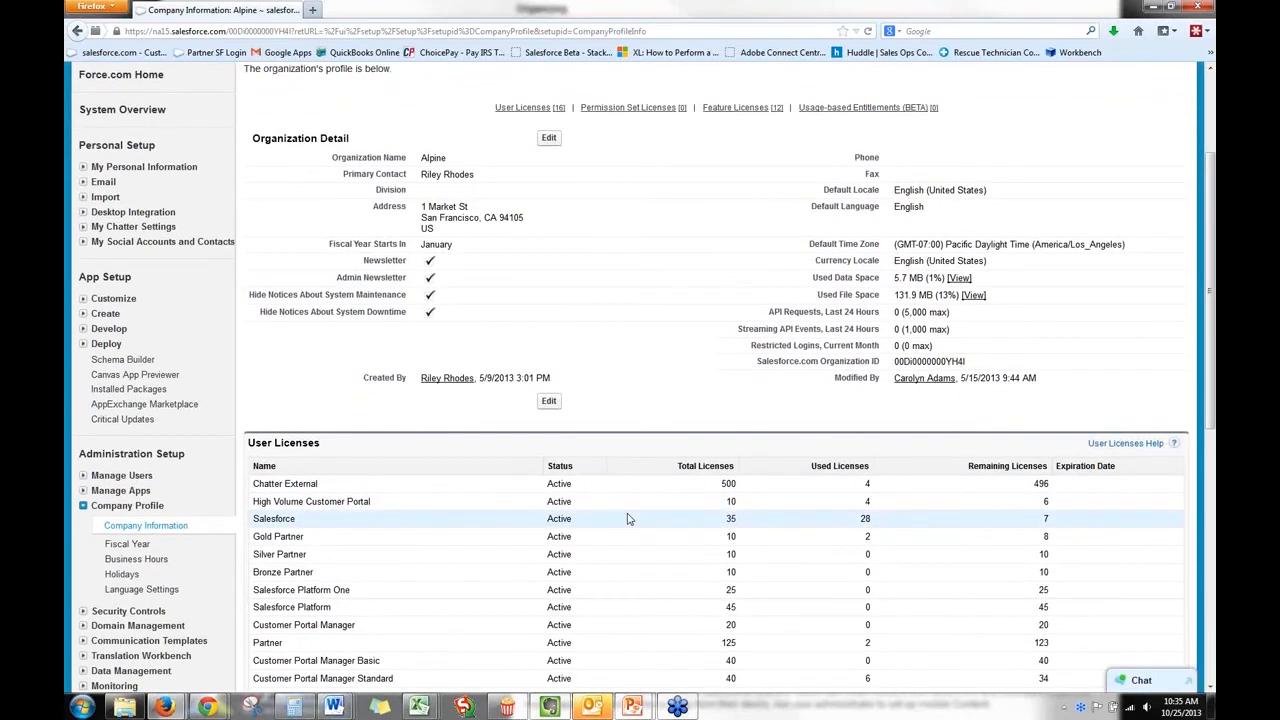
{"action": "scroll", "coordinate": [628, 518], "scroll_direction": "down", "scroll_amount": 8}
{"action": "scroll", "coordinate": [628, 518], "scroll_direction": "down", "scroll_amount": 1}
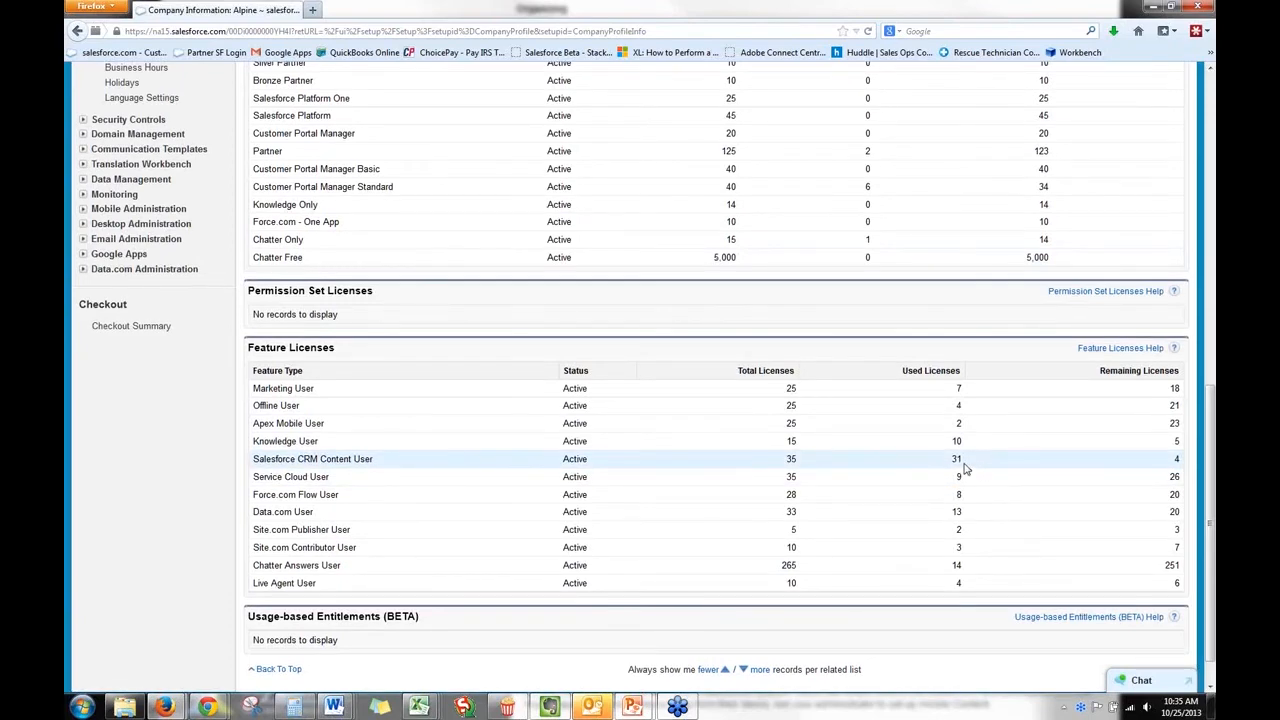
Find the Salesforce CRM Content settings in Setup, review the enabled options, and list the related CRM setup entries.
{"action": "scroll", "coordinate": [965, 467], "scroll_direction": "up", "scroll_amount": 10}
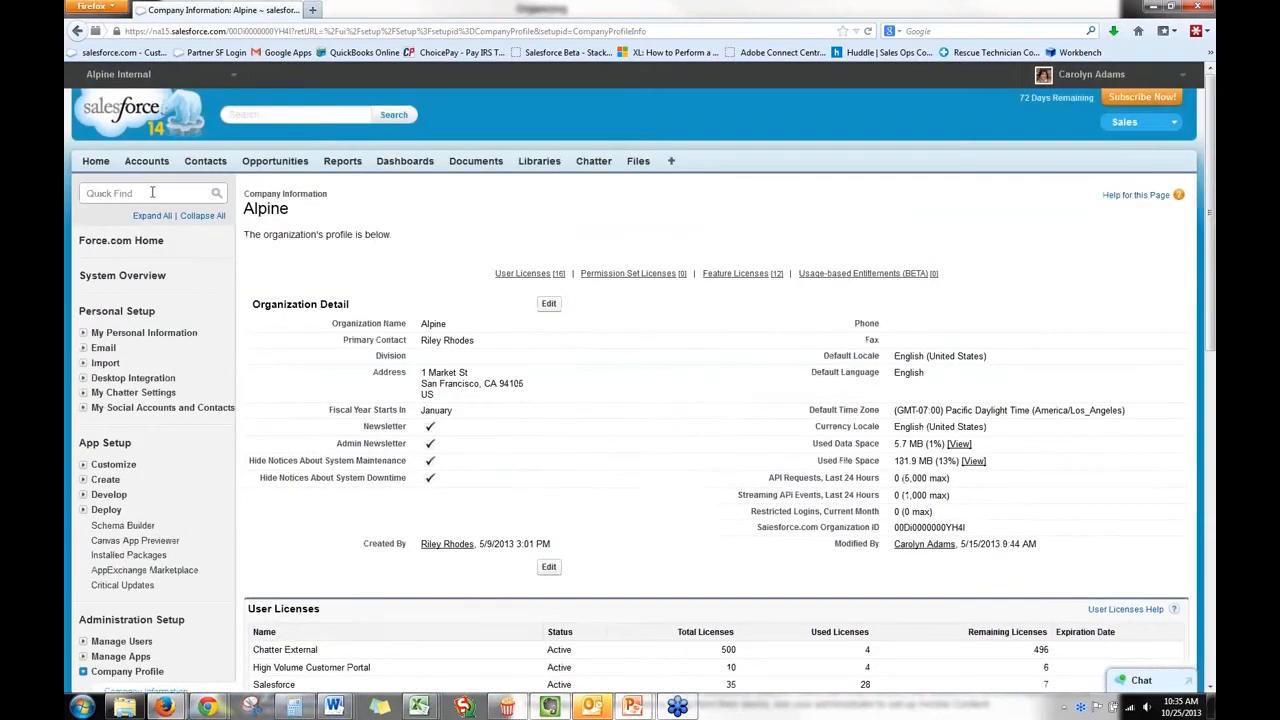
{"action": "left_click", "coordinate": [152, 188]}
{"action": "type", "text": "content"}
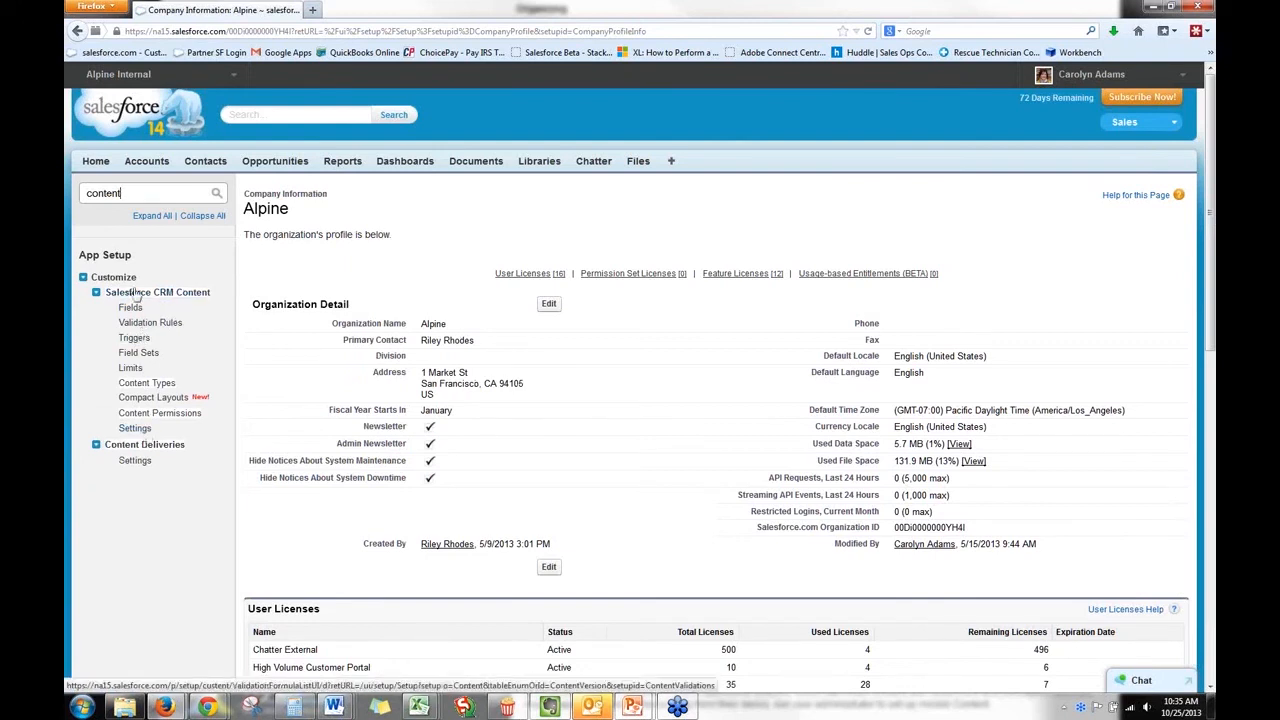
{"action": "left_click", "coordinate": [146, 430]}
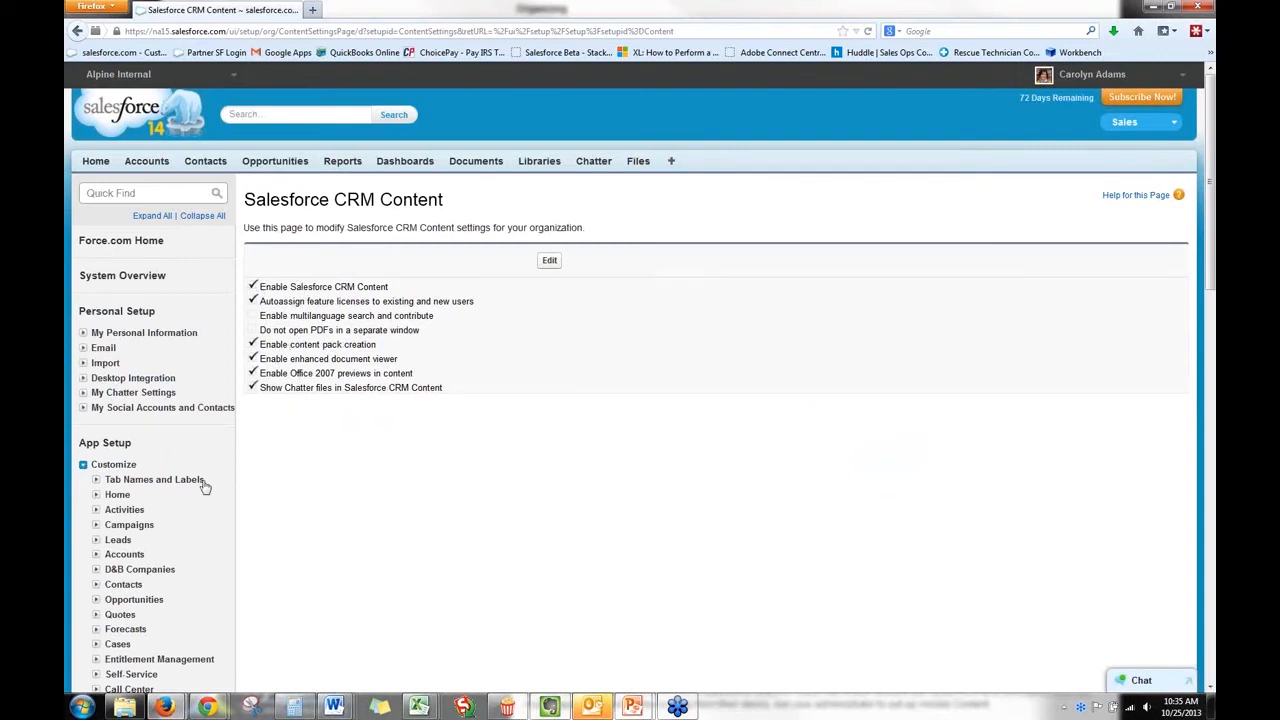
{"action": "left_click", "coordinate": [97, 189]}
{"action": "type", "text": "crm"}
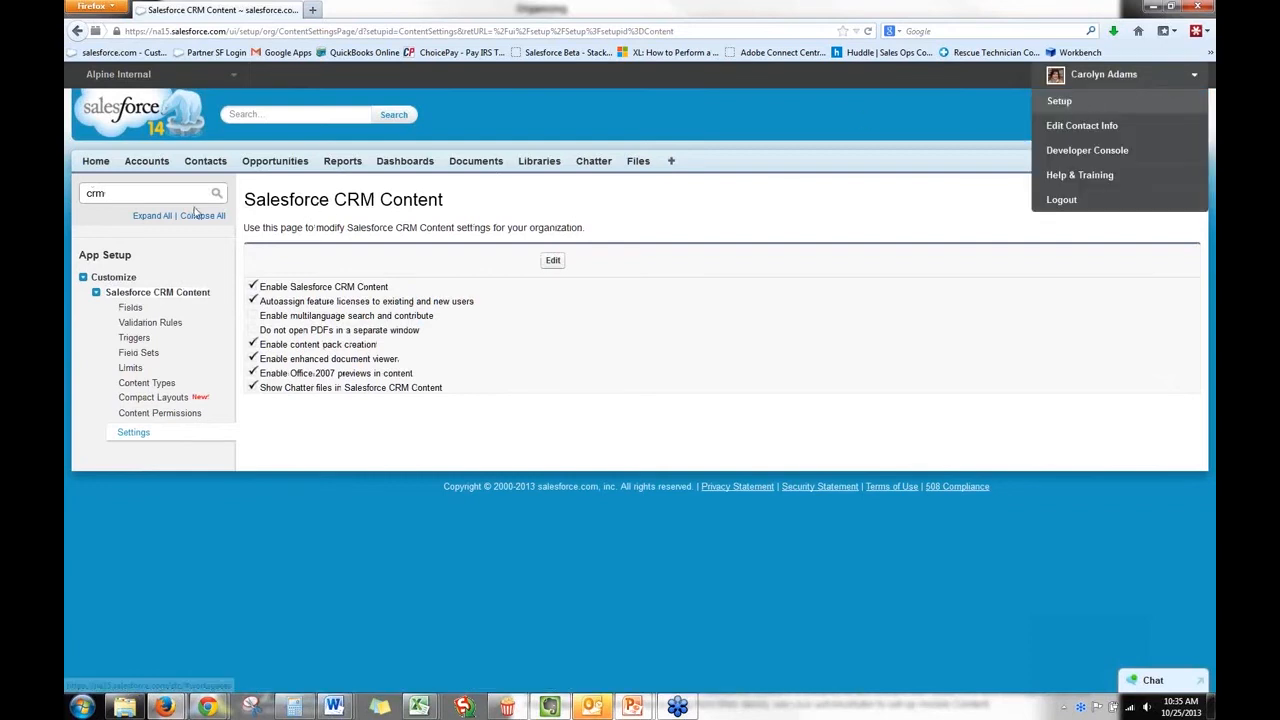
Open the administrator's own record from the Setup users list and check its Salesforce CRM Content User setting.
{"action": "double_click", "coordinate": [82, 198]}
{"action": "type", "text": "user"}
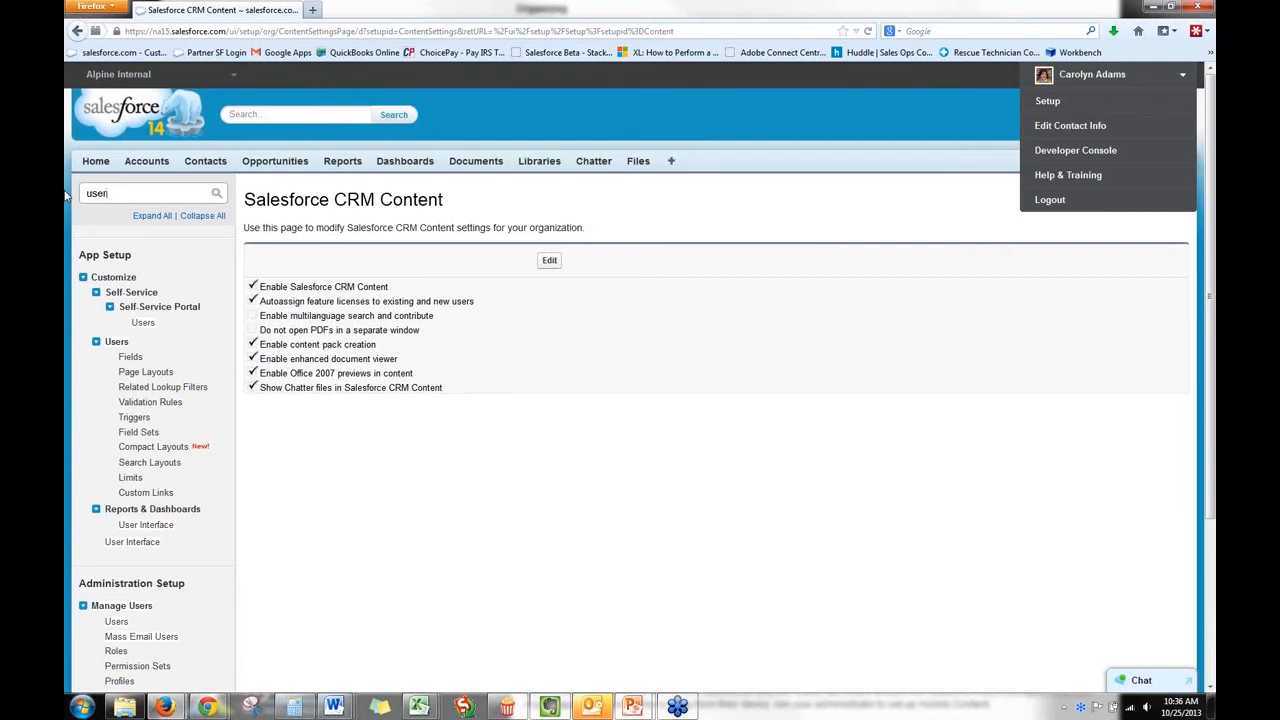
{"action": "scroll", "coordinate": [172, 492], "scroll_direction": "down", "scroll_amount": 1}
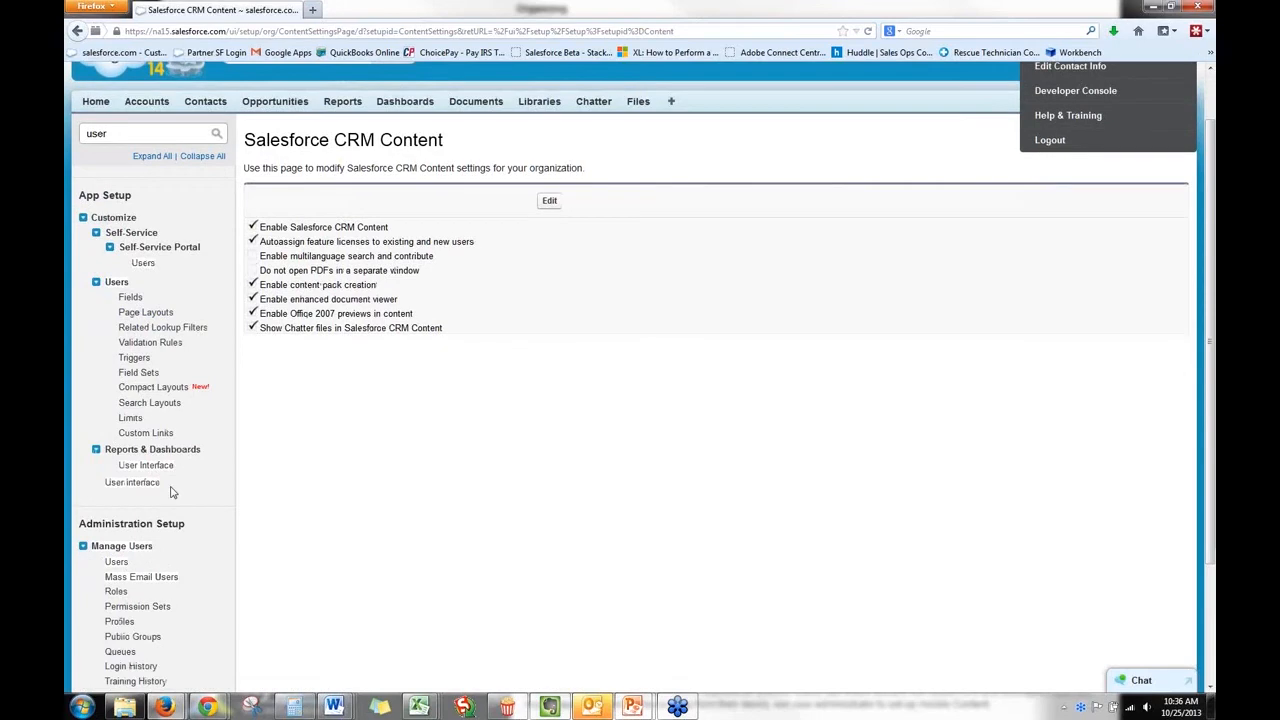
{"action": "left_click", "coordinate": [116, 543]}
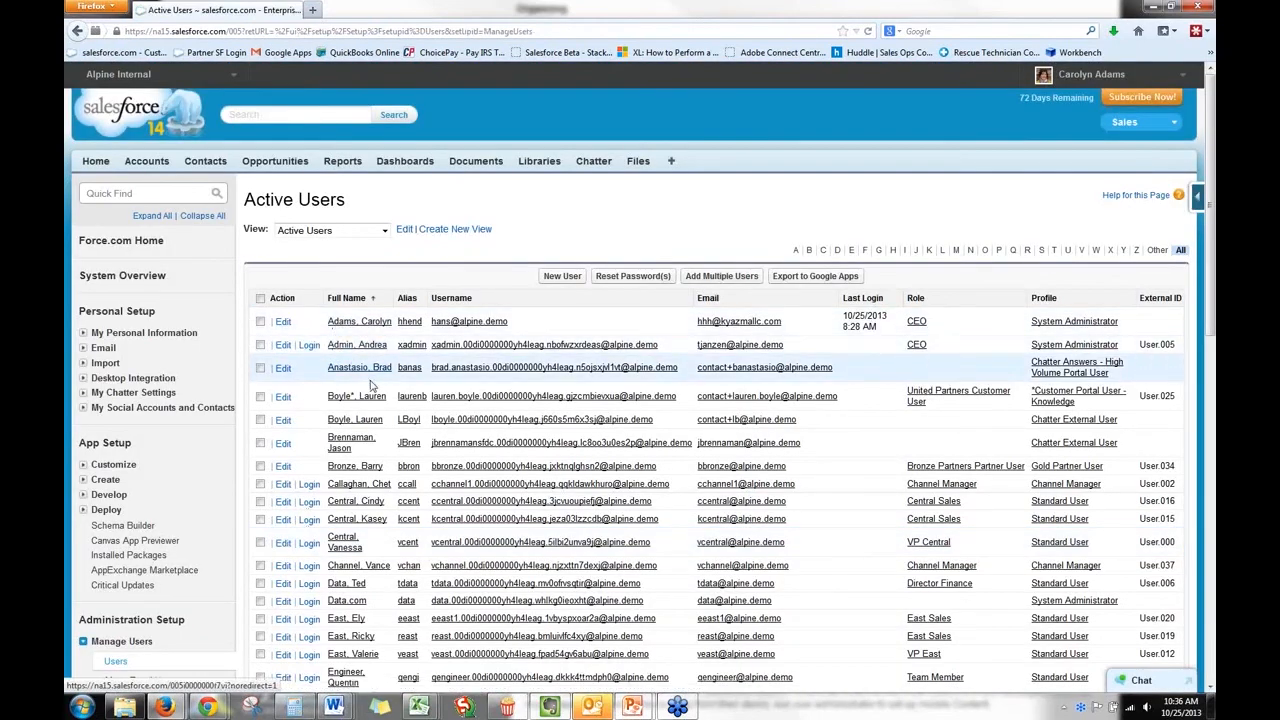
{"action": "left_click", "coordinate": [343, 321]}
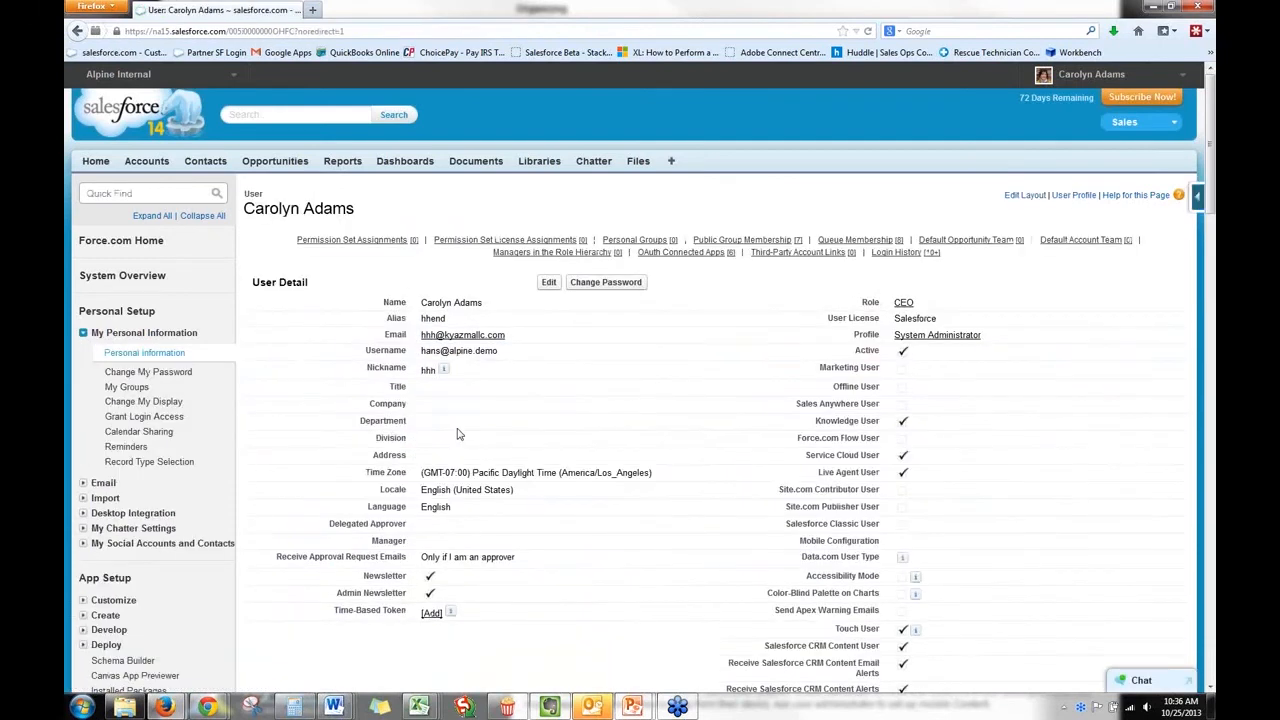
{"action": "scroll", "coordinate": [860, 538], "scroll_direction": "down", "scroll_amount": 2}
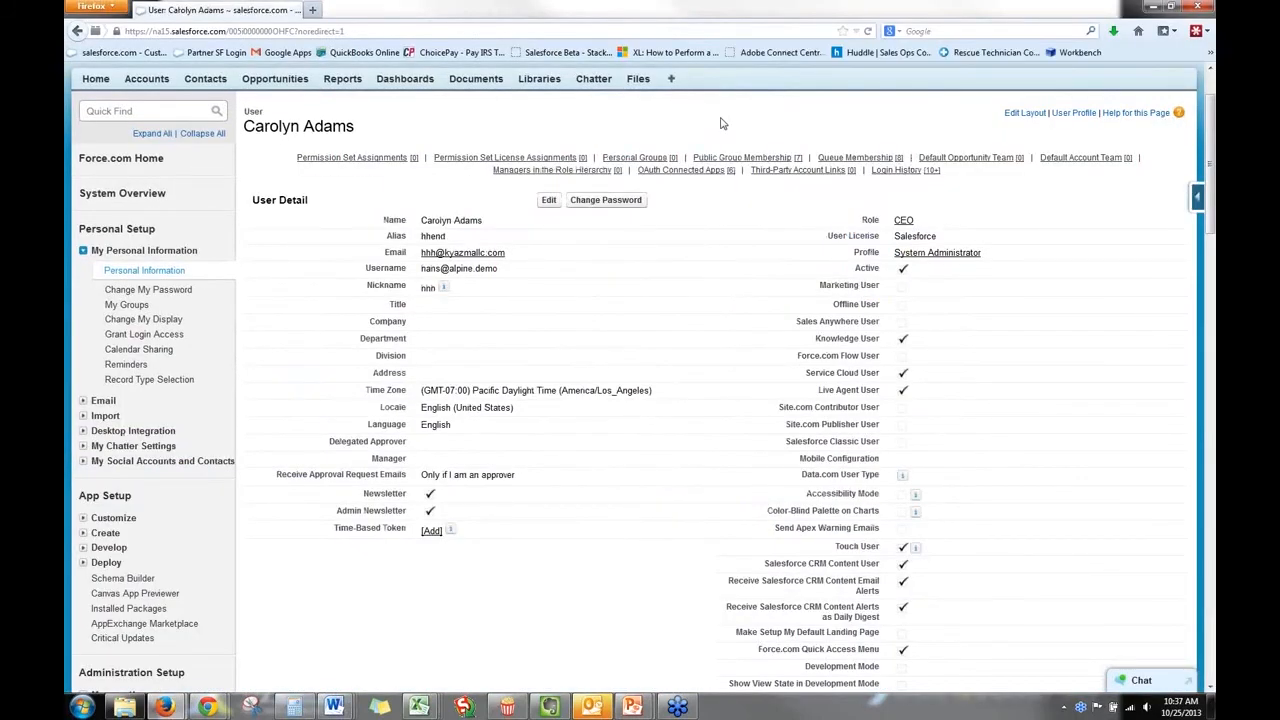
Open the Chatter Files page and look through the recently viewed files and library categories.
{"action": "scroll", "coordinate": [640, 165], "scroll_direction": "up", "scroll_amount": 2}
{"action": "left_click", "coordinate": [639, 162]}
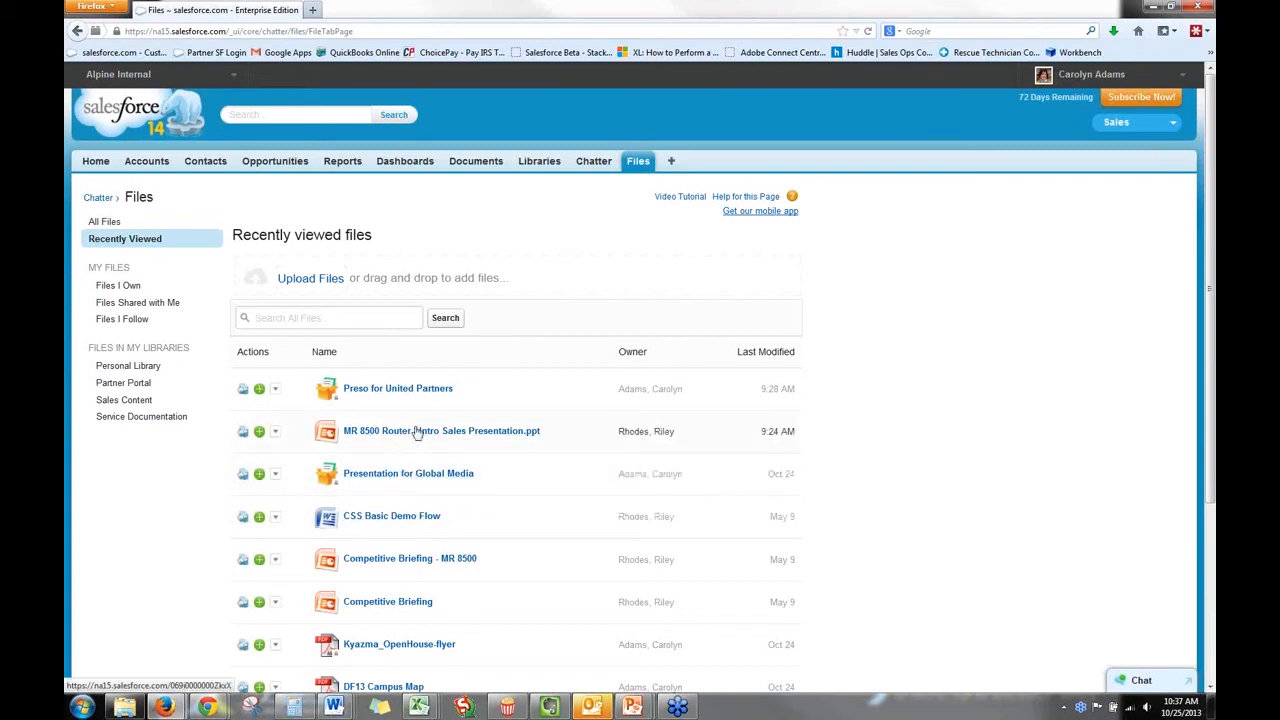
{"action": "scroll", "coordinate": [384, 622], "scroll_direction": "down", "scroll_amount": 1}
{"action": "scroll", "coordinate": [370, 618], "scroll_direction": "down", "scroll_amount": 1}
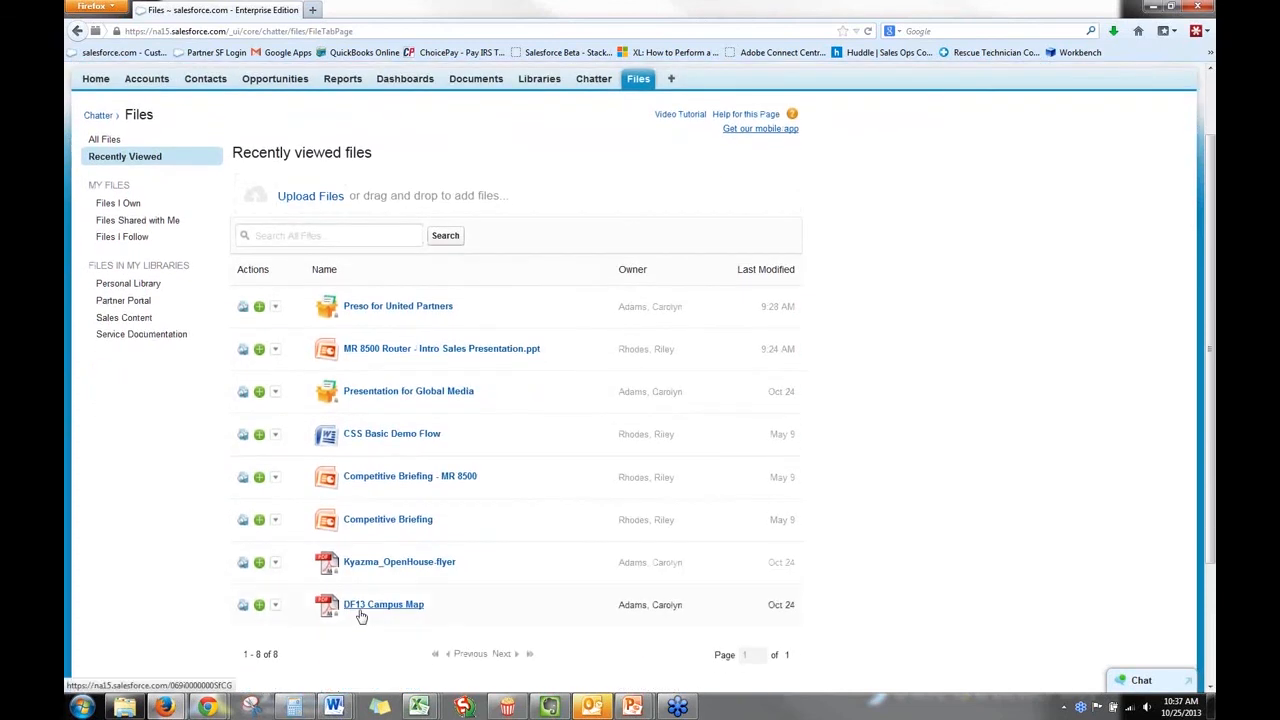
{"action": "scroll", "coordinate": [214, 551], "scroll_direction": "up", "scroll_amount": 2}
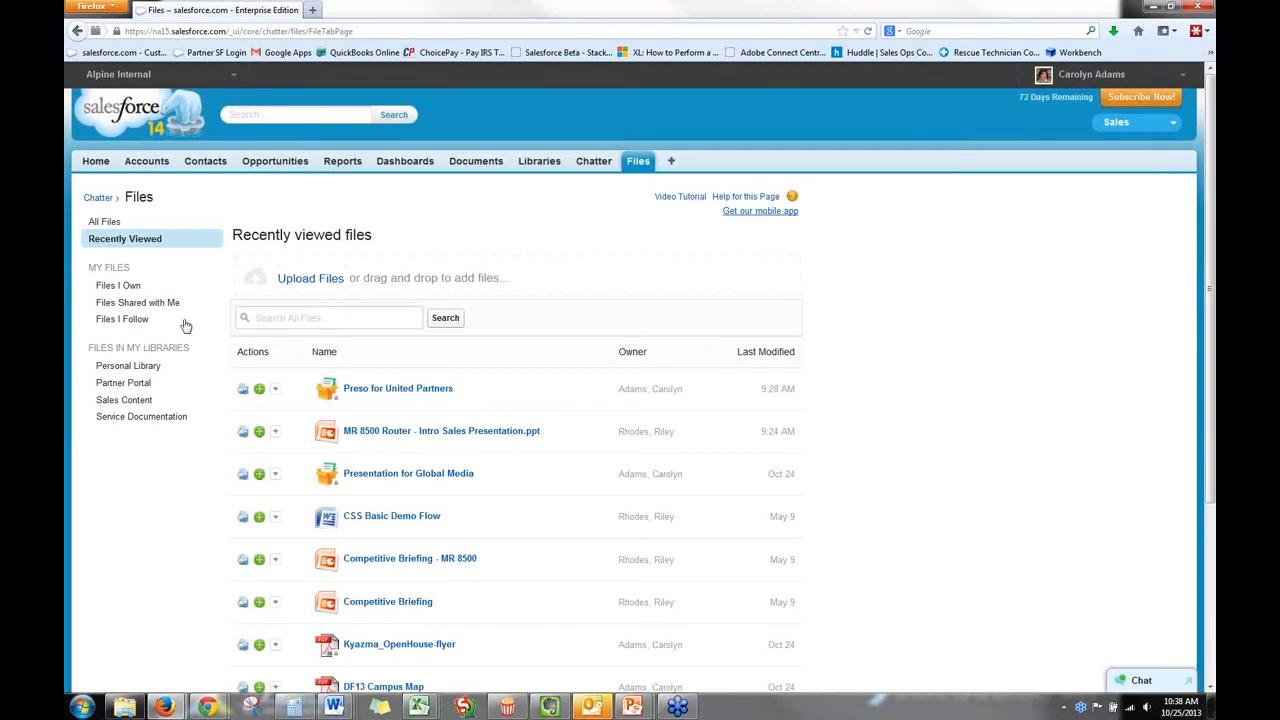
Open the Support Management Team group from the recently viewed Chatter groups.
{"action": "left_click", "coordinate": [592, 162]}
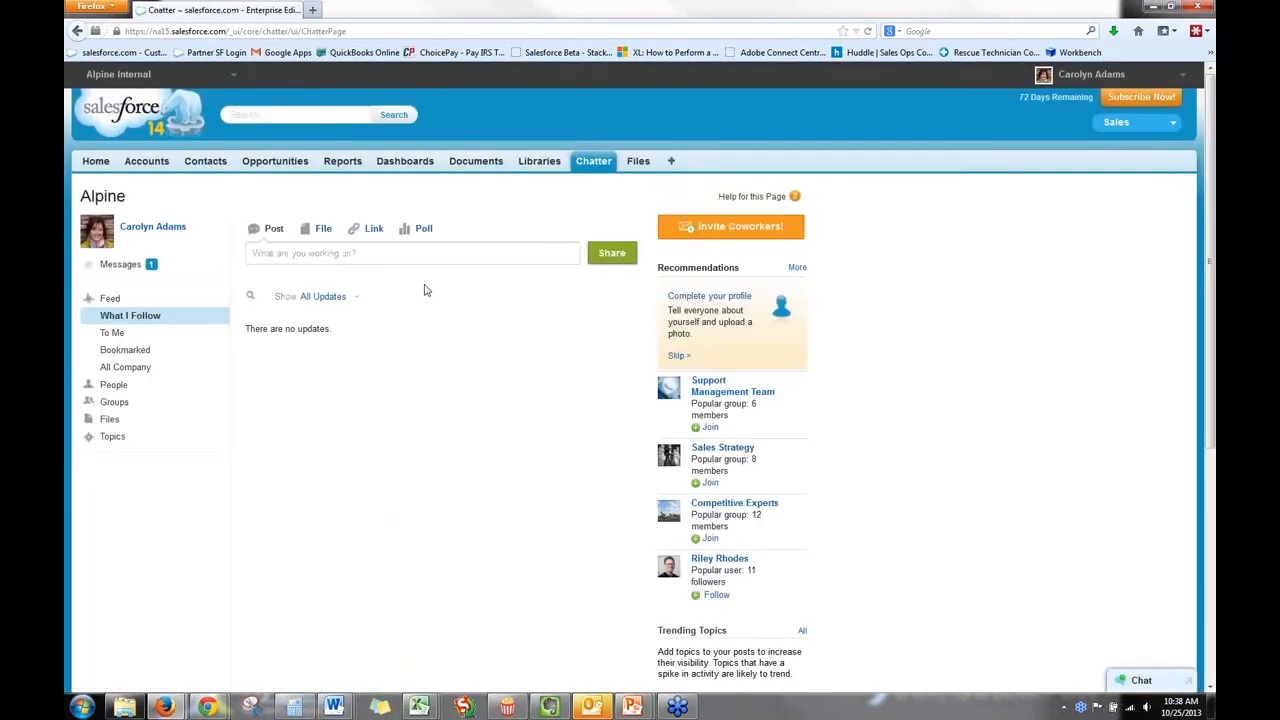
{"action": "left_click", "coordinate": [125, 404]}
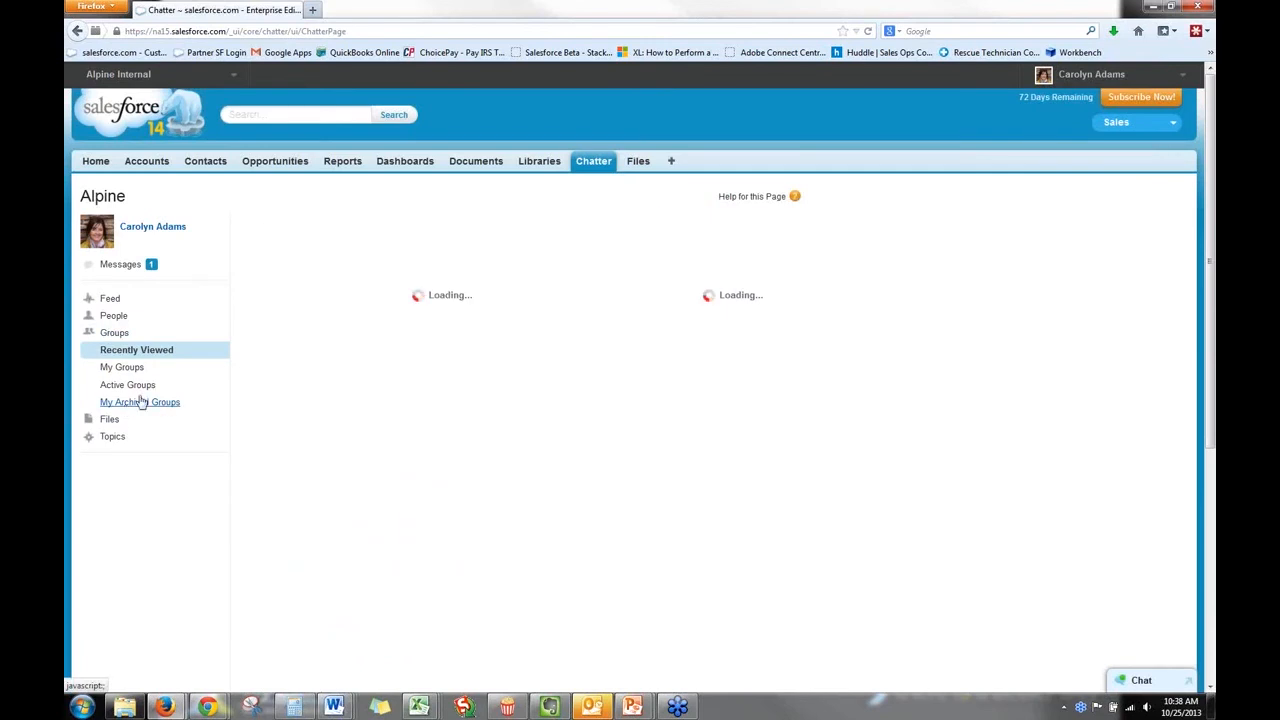
{"action": "left_click", "coordinate": [372, 343]}
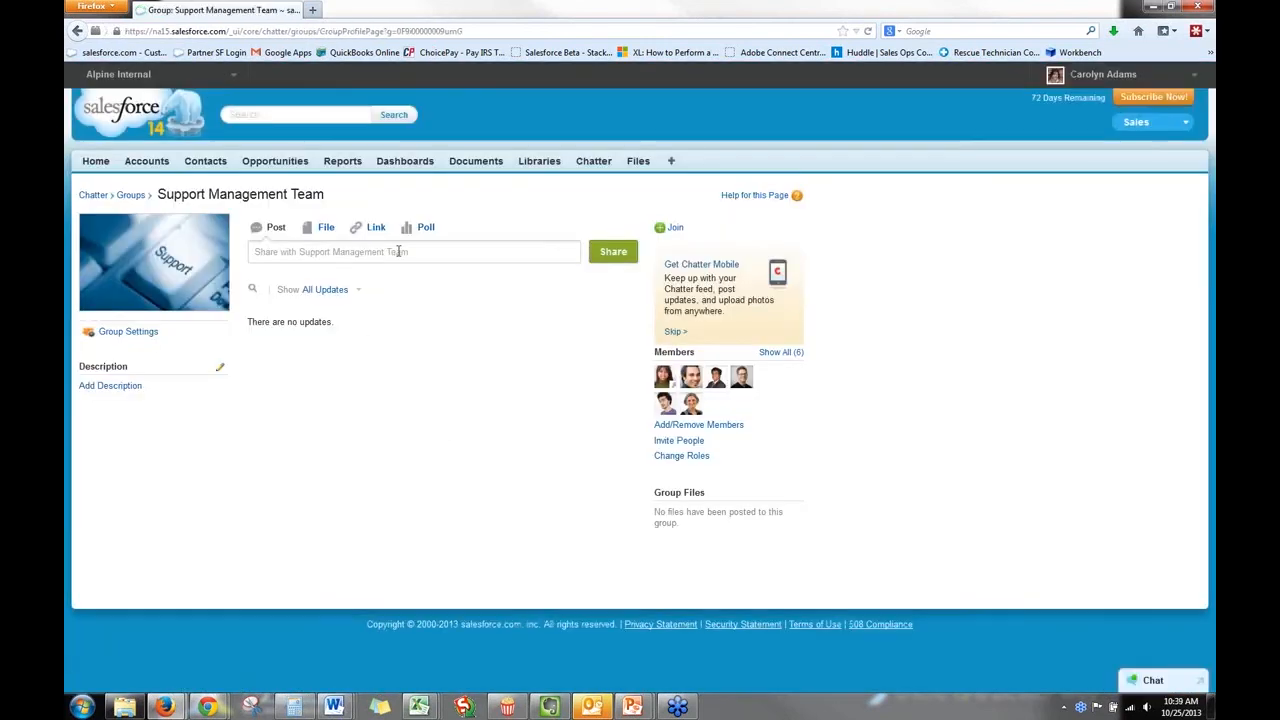
Upload Kyazma_OpenHouse-flyer.pdf from the computer's Documents library and share it with the Support Management Team group.
{"action": "left_click", "coordinate": [326, 227]}
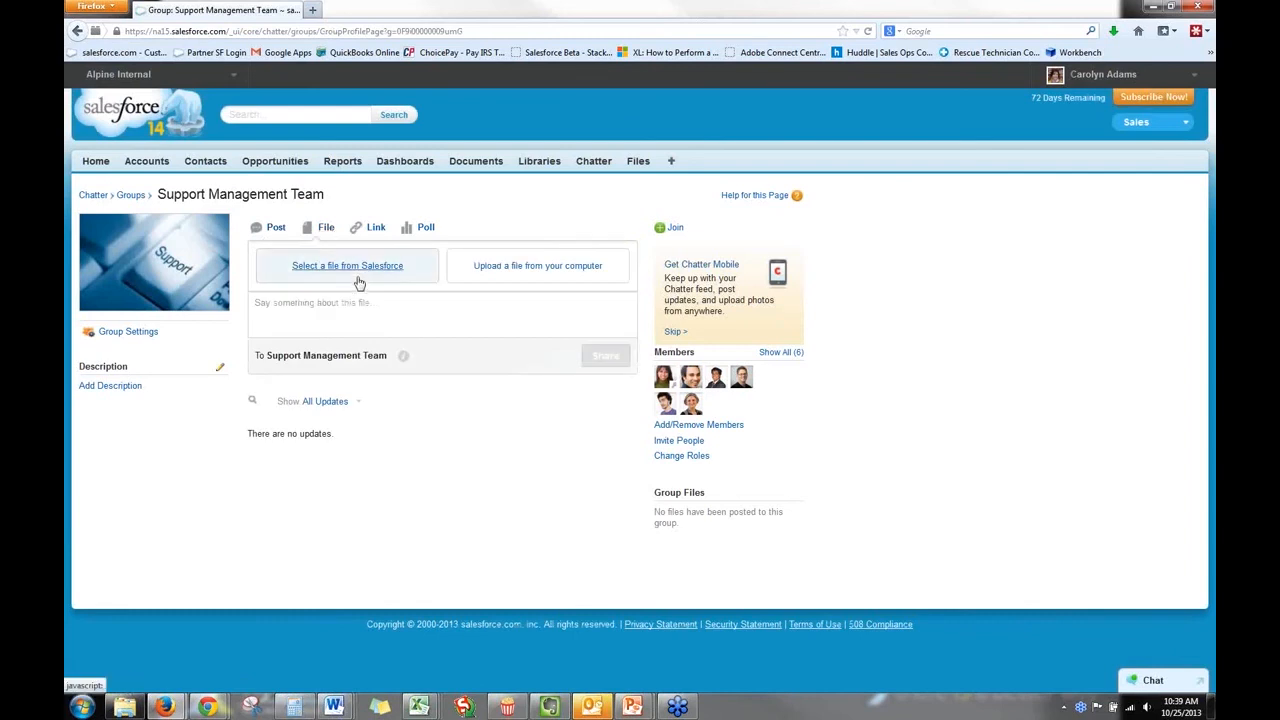
{"action": "left_click", "coordinate": [516, 276]}
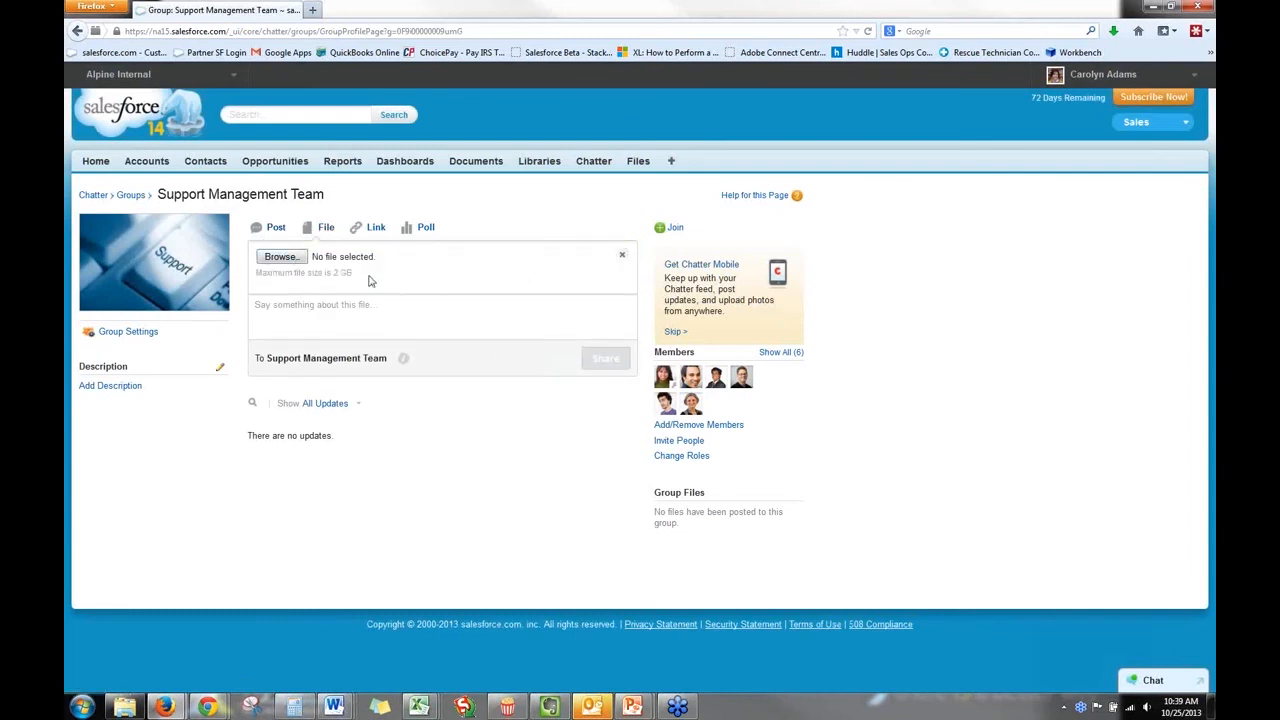
{"action": "left_click", "coordinate": [281, 258]}
{"action": "scroll", "coordinate": [283, 262], "scroll_direction": "down", "scroll_amount": 3}
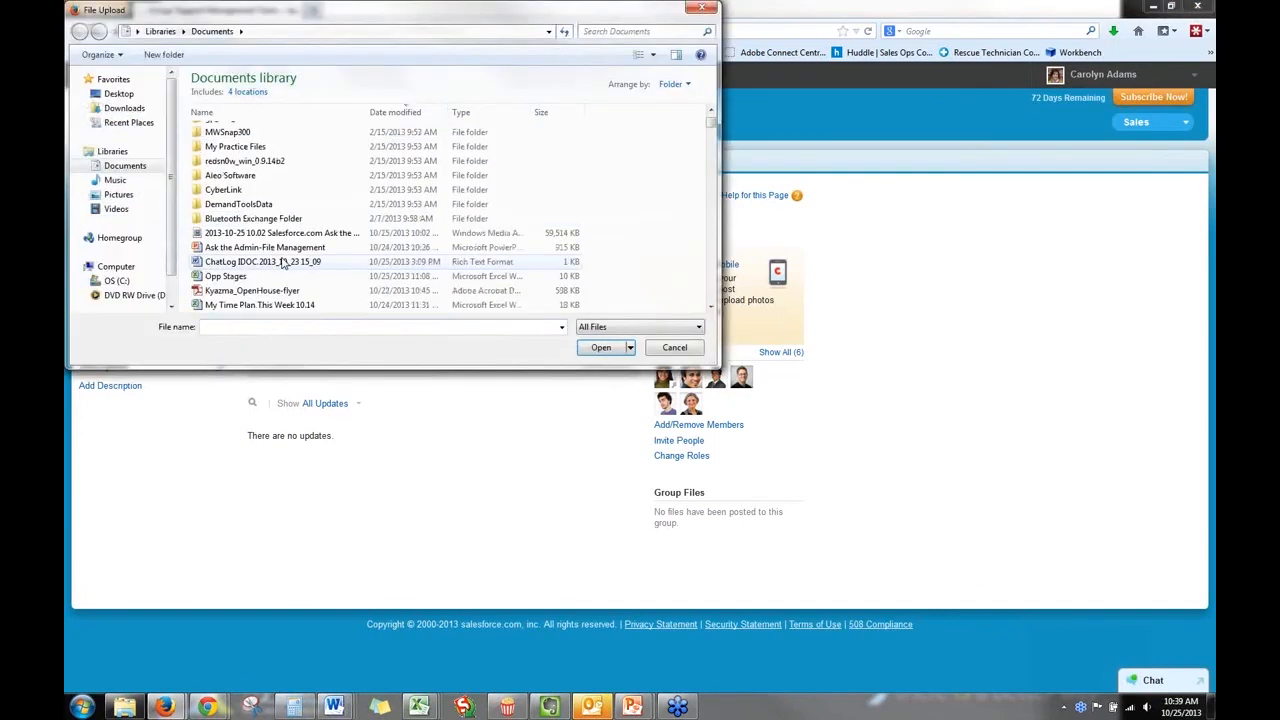
{"action": "left_click", "coordinate": [255, 290]}
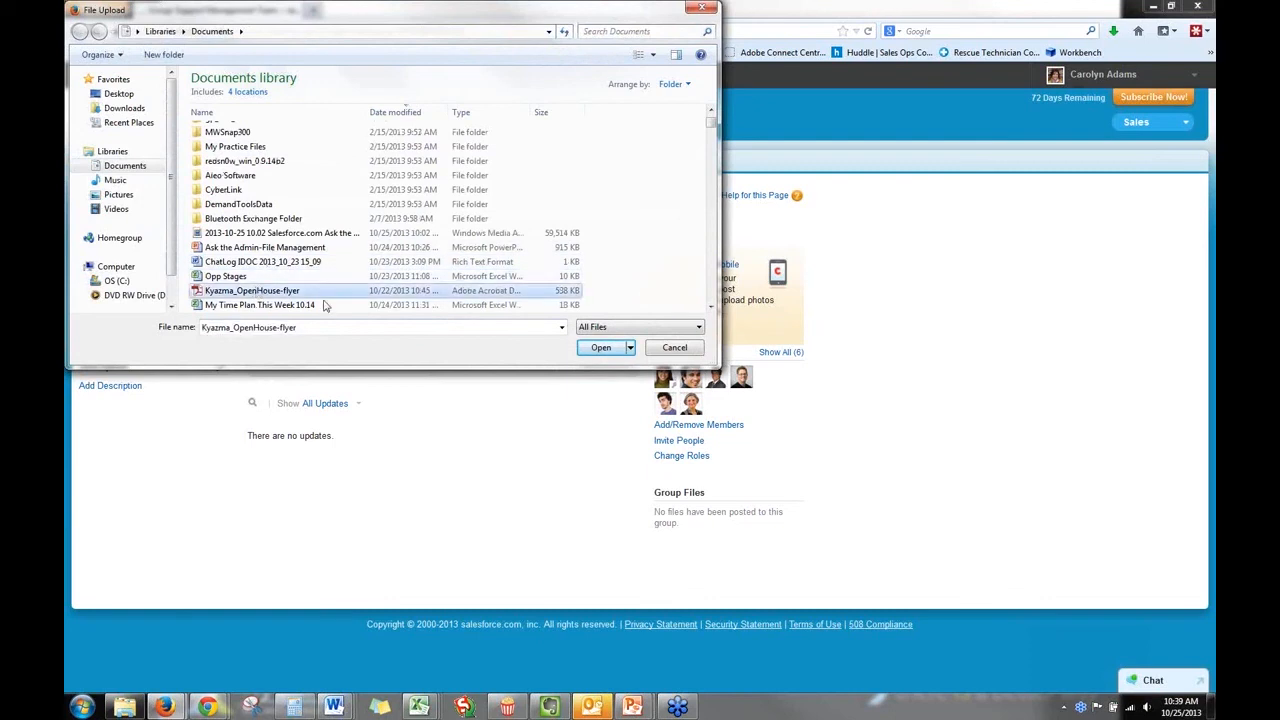
{"action": "left_click", "coordinate": [604, 350]}
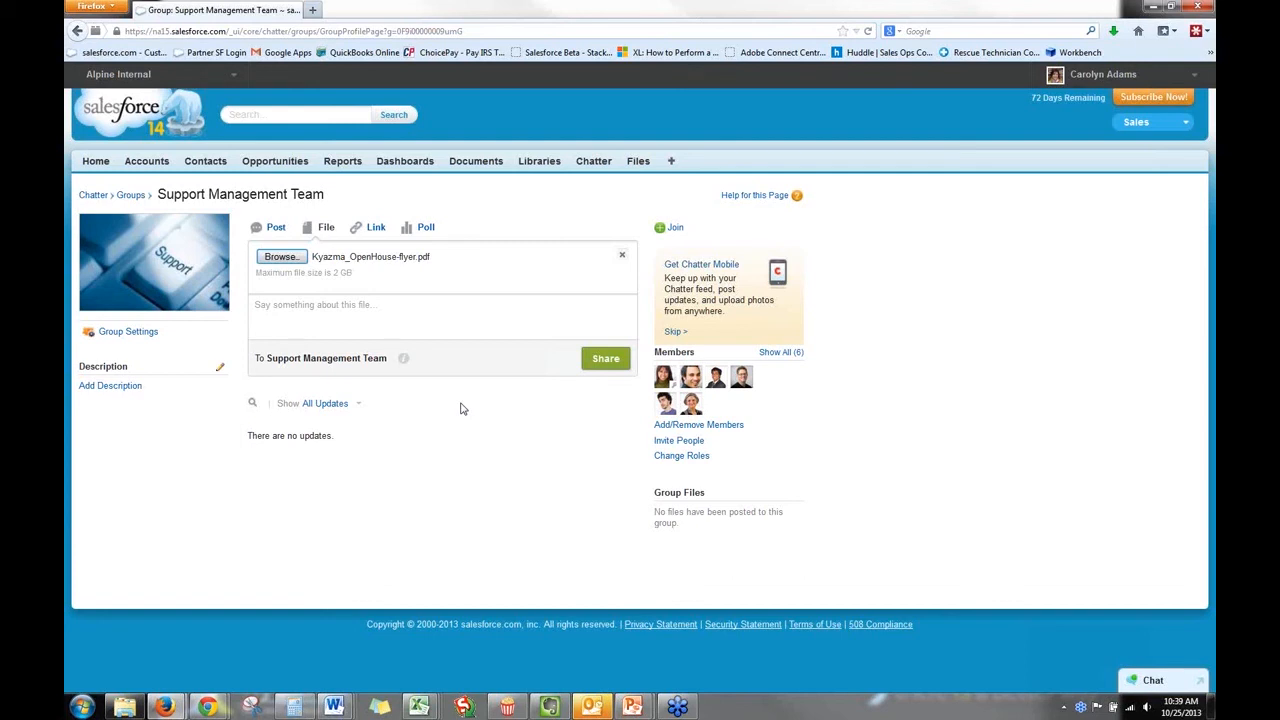
{"action": "left_click", "coordinate": [605, 359]}
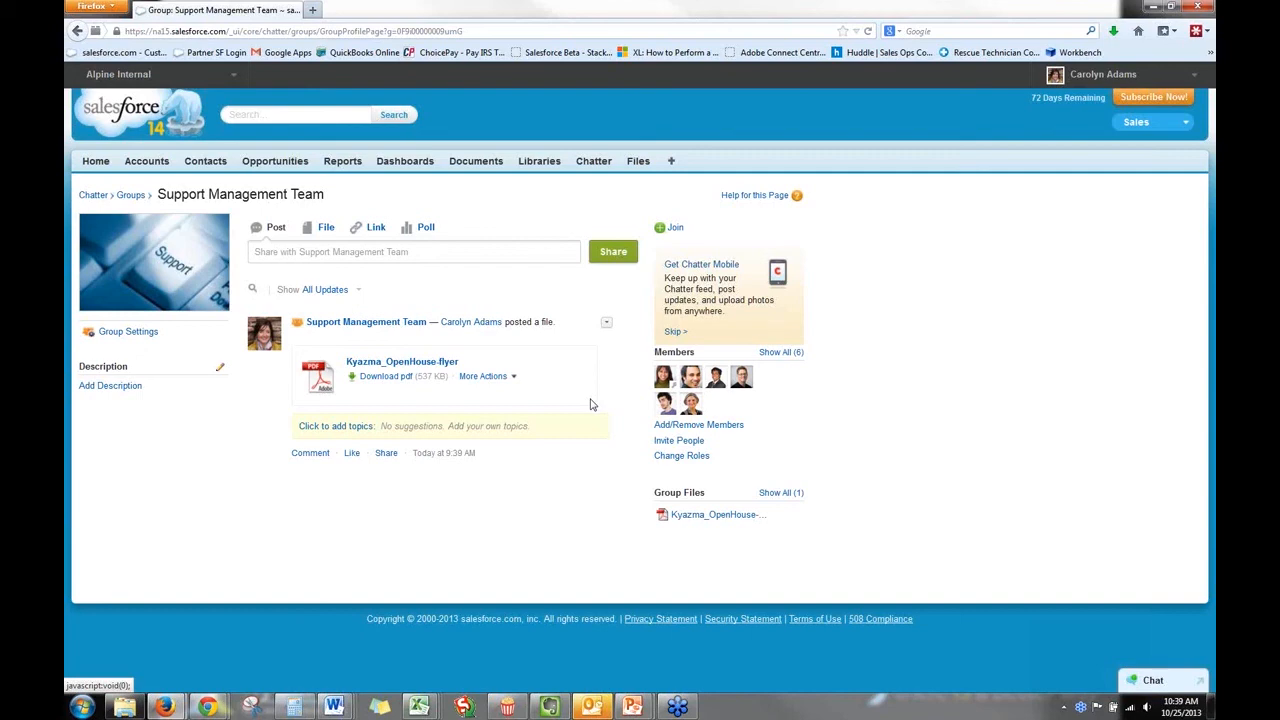
{"action": "mouse_move", "coordinate": [679, 708]}
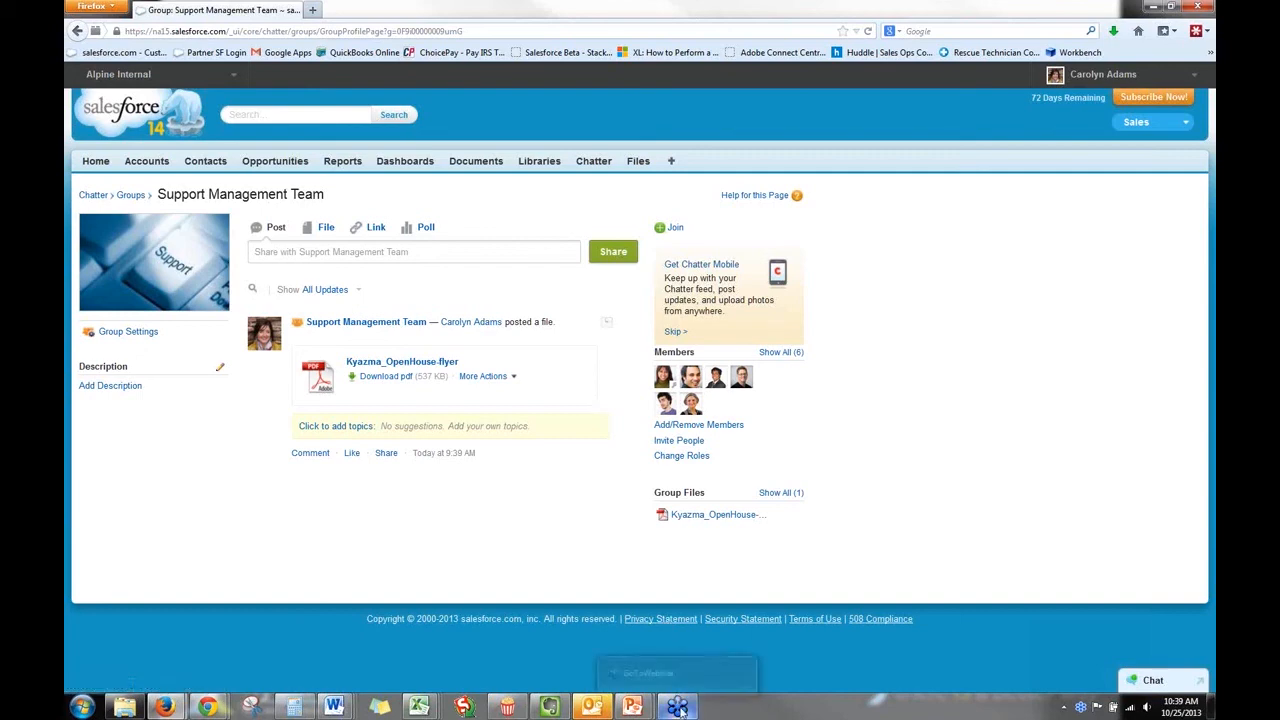